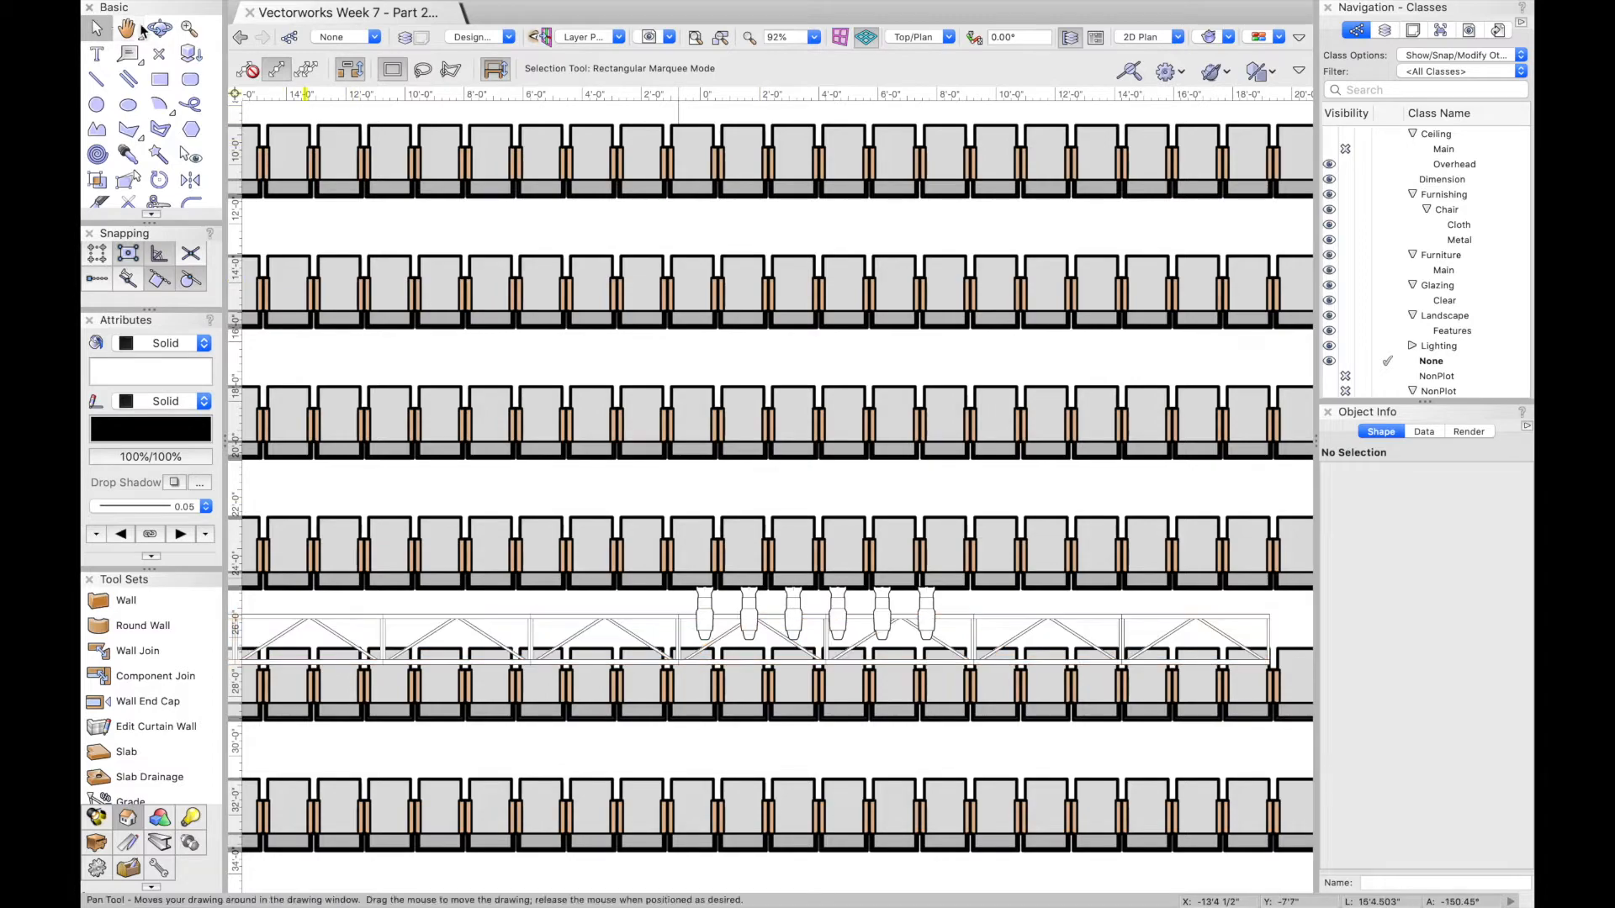
Examine the lighting truss and its hanging fixtures in a 3D view, and return to the Top/Plan view
click(160, 28)
drag(538, 596, 526, 124)
scroll(526, 124, up, 5)
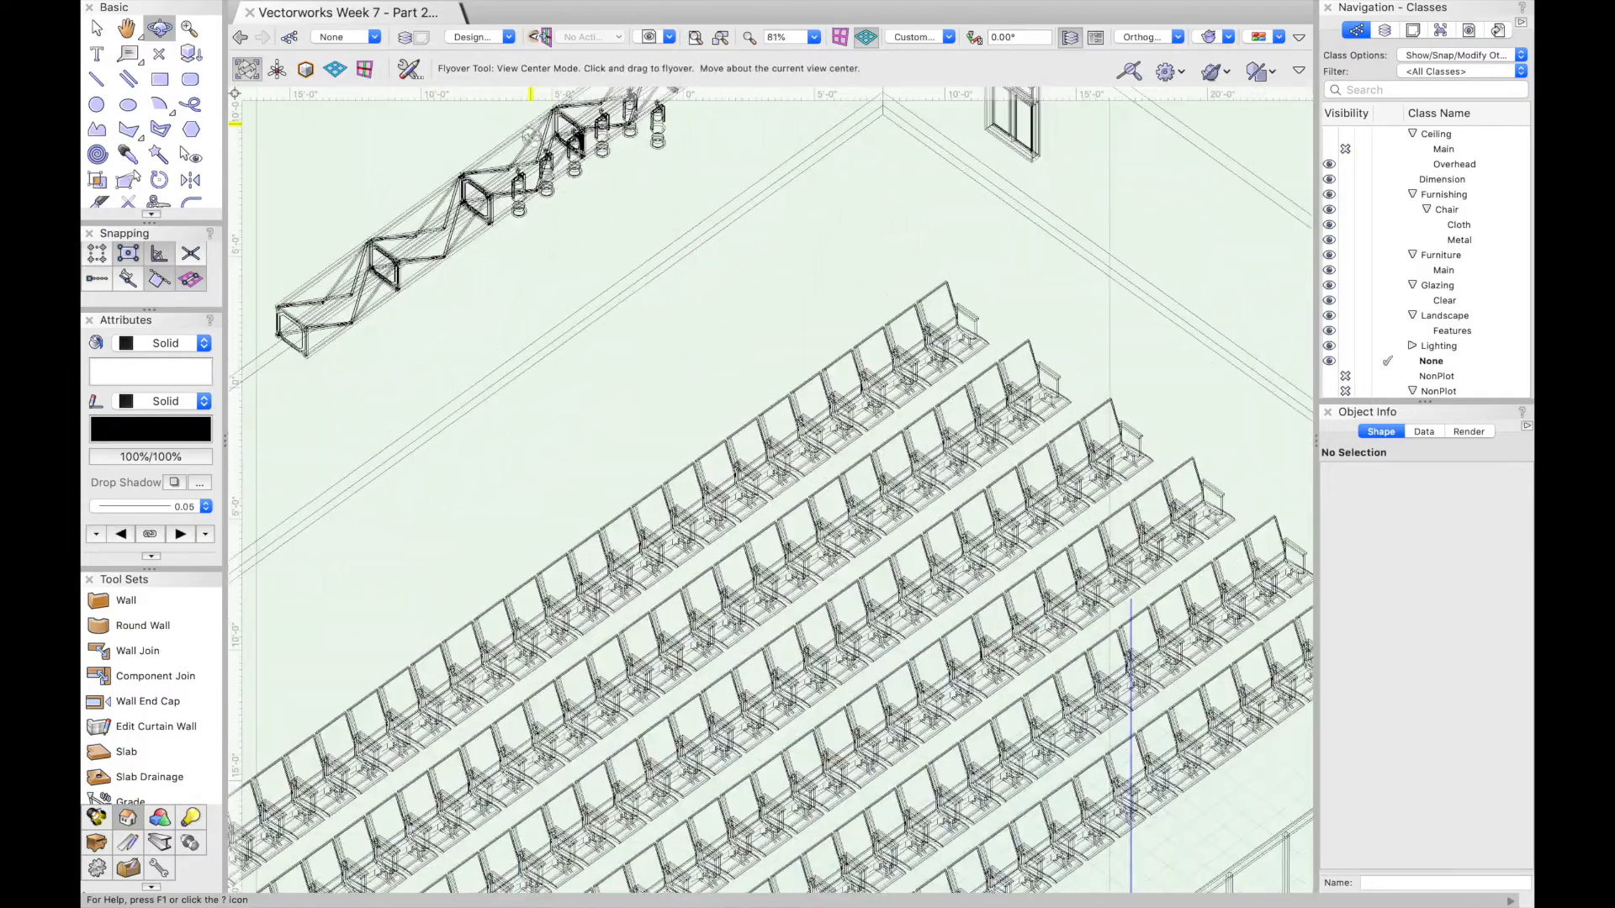
scroll(528, 166, up, 2)
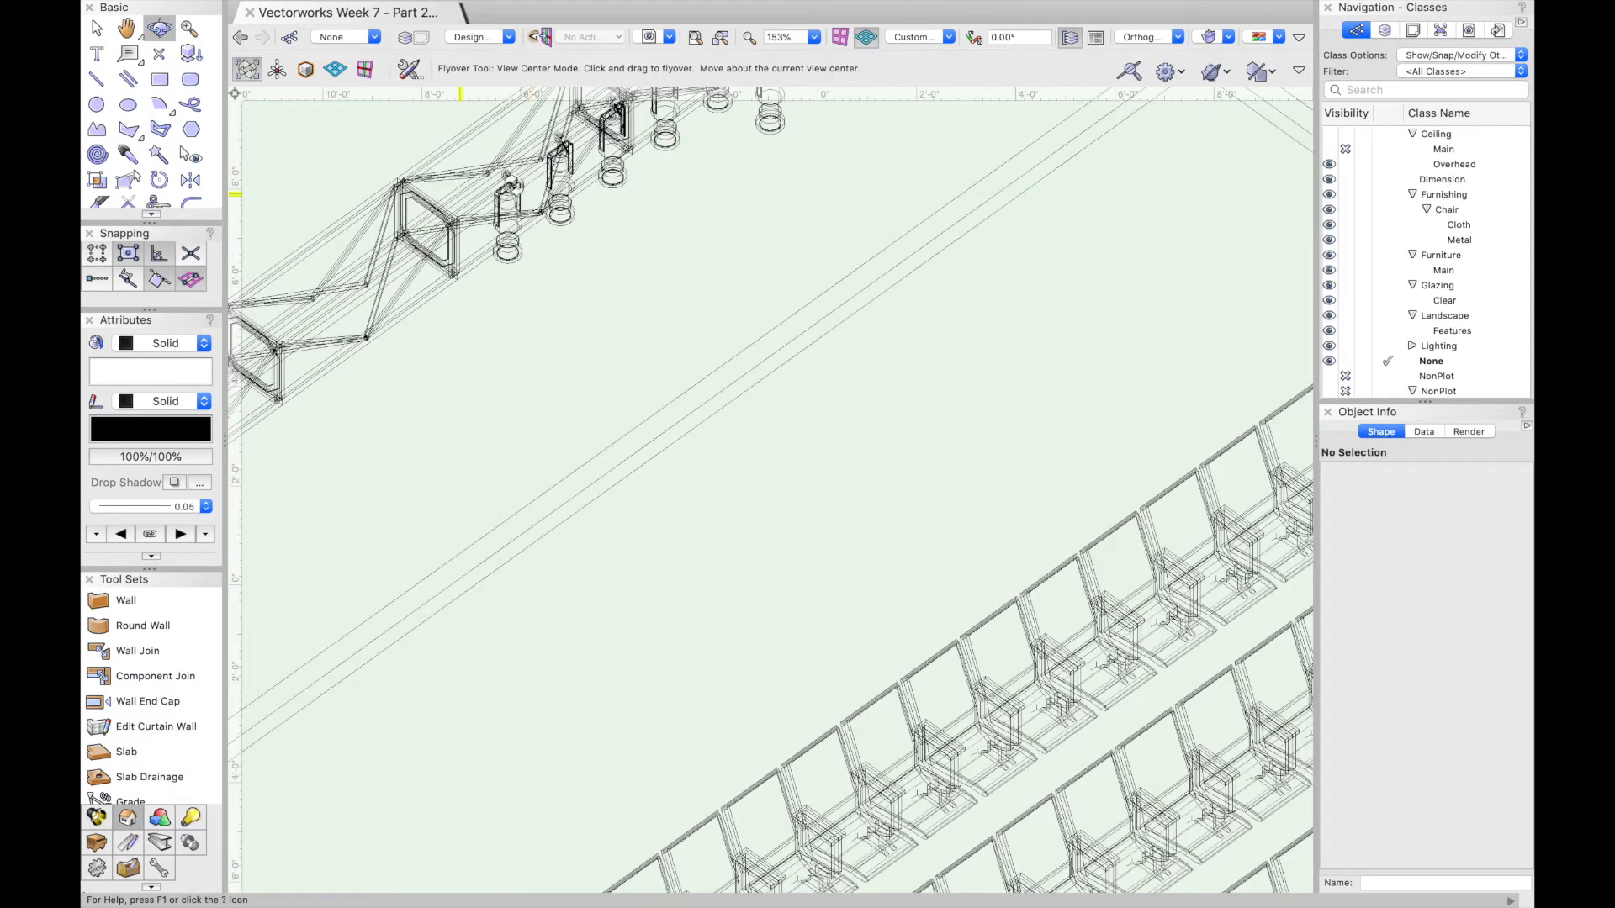
scroll(507, 253, down, 3)
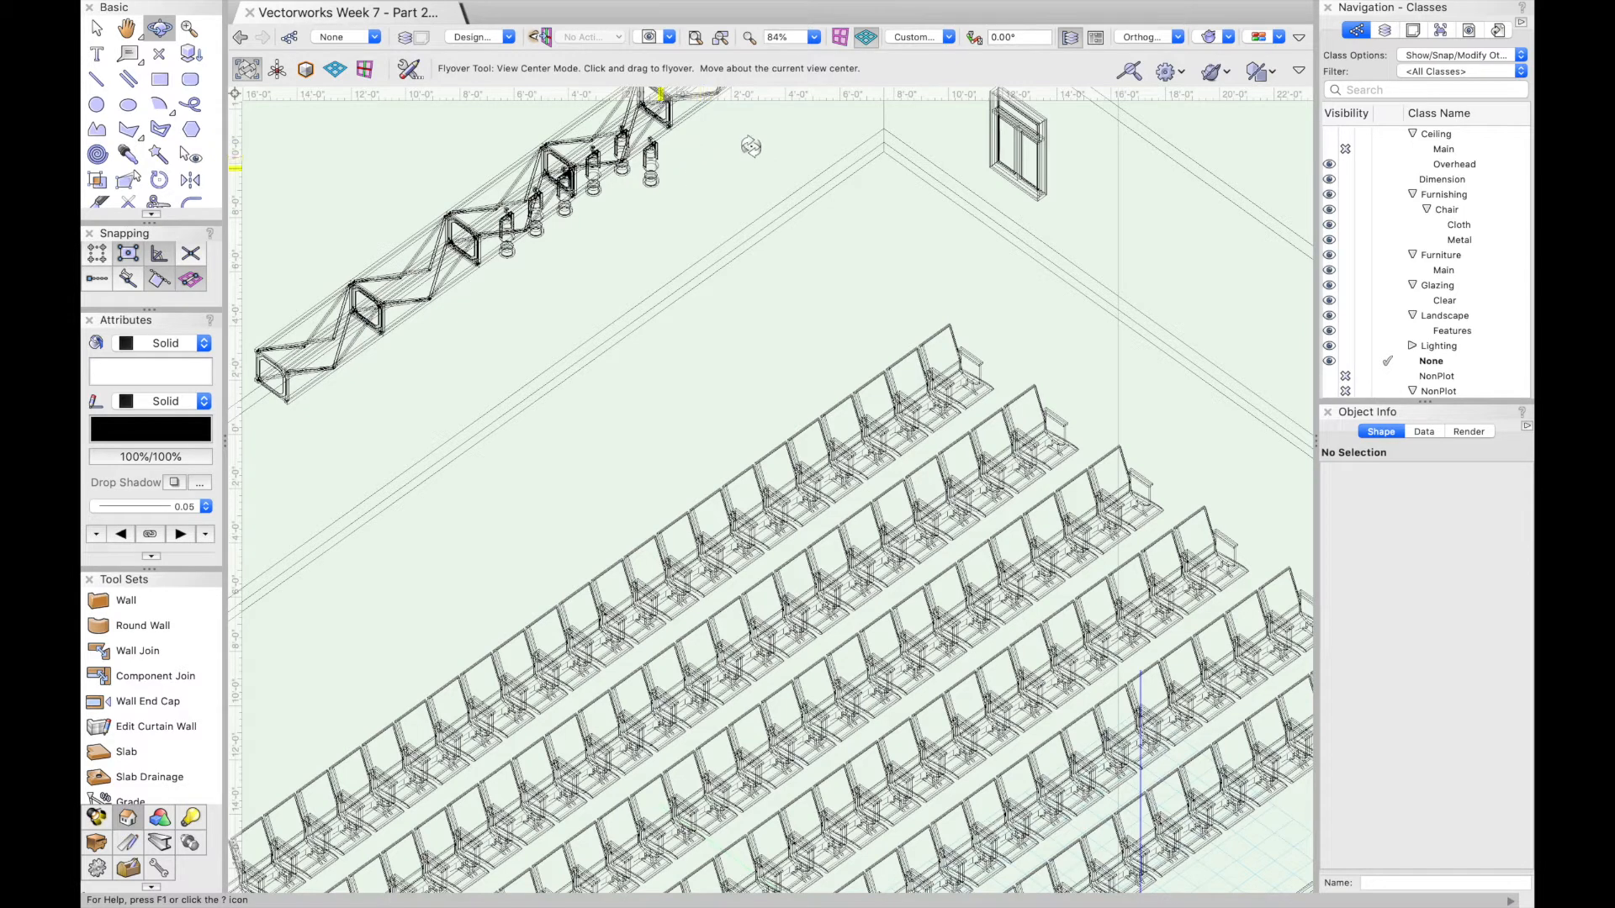
click(1158, 37)
click(886, 221)
key(super+5)
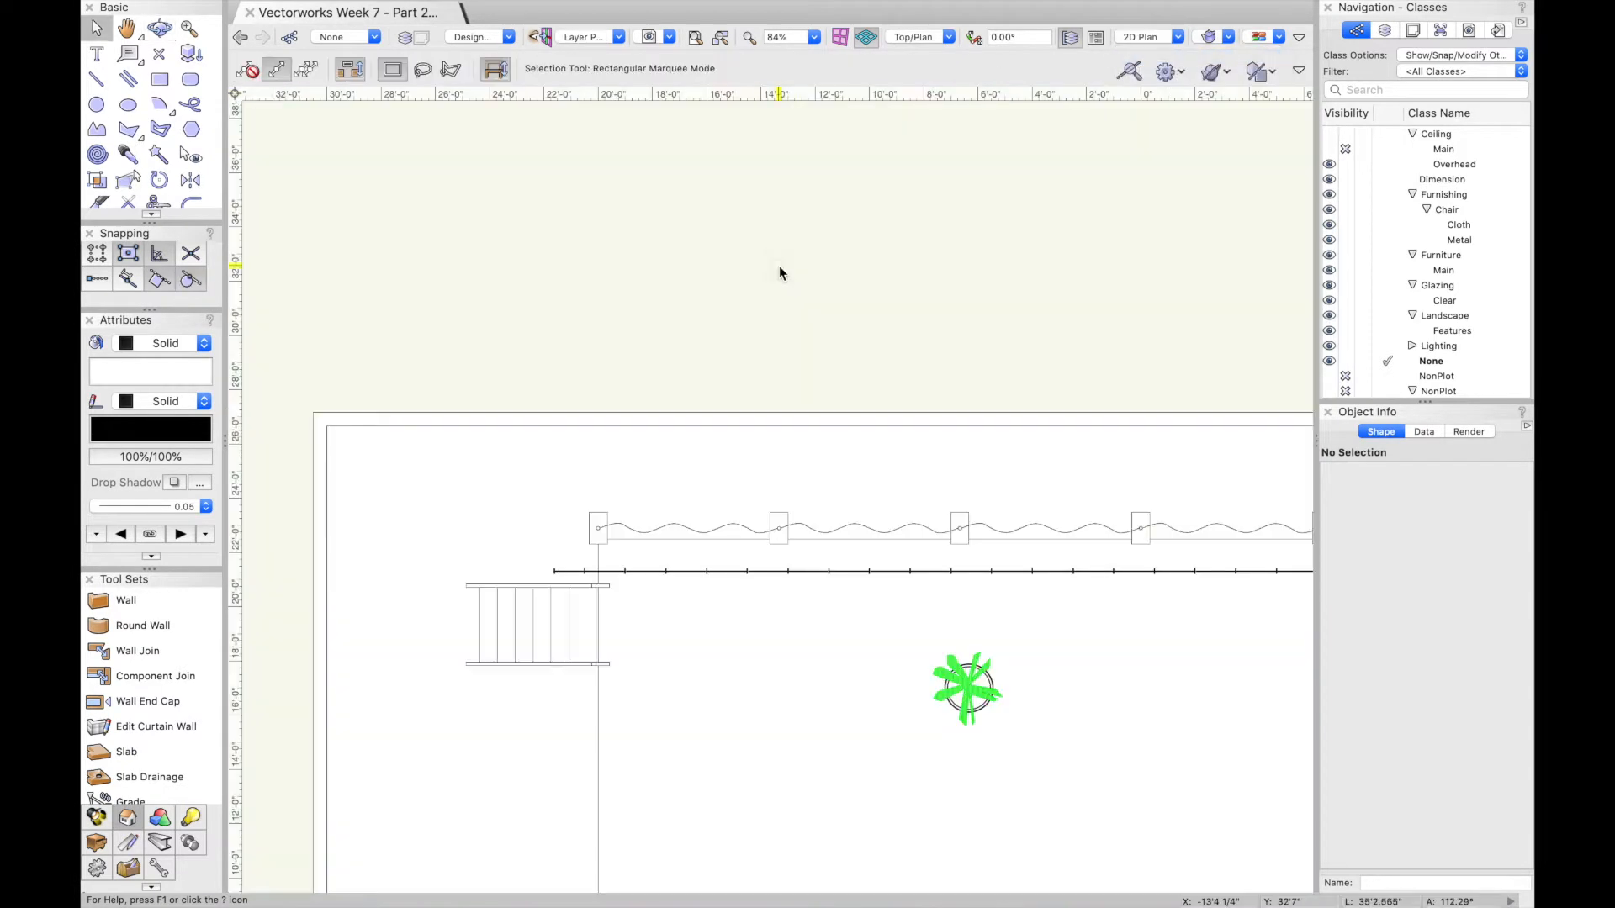
scroll(754, 440, down, 6)
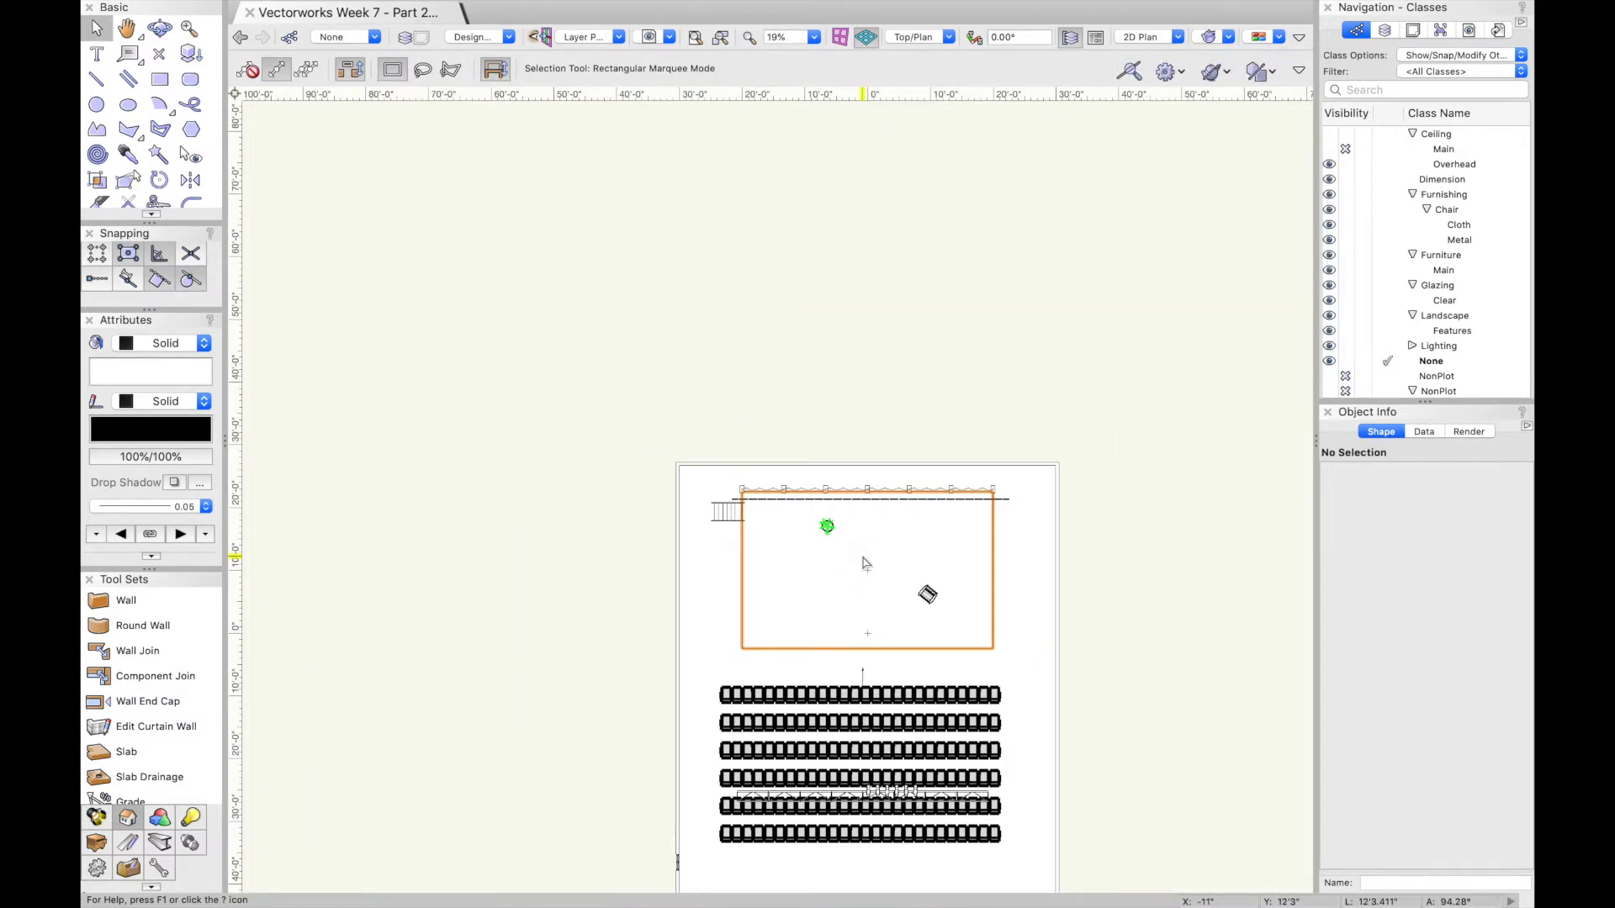
scroll(895, 820, up, 7)
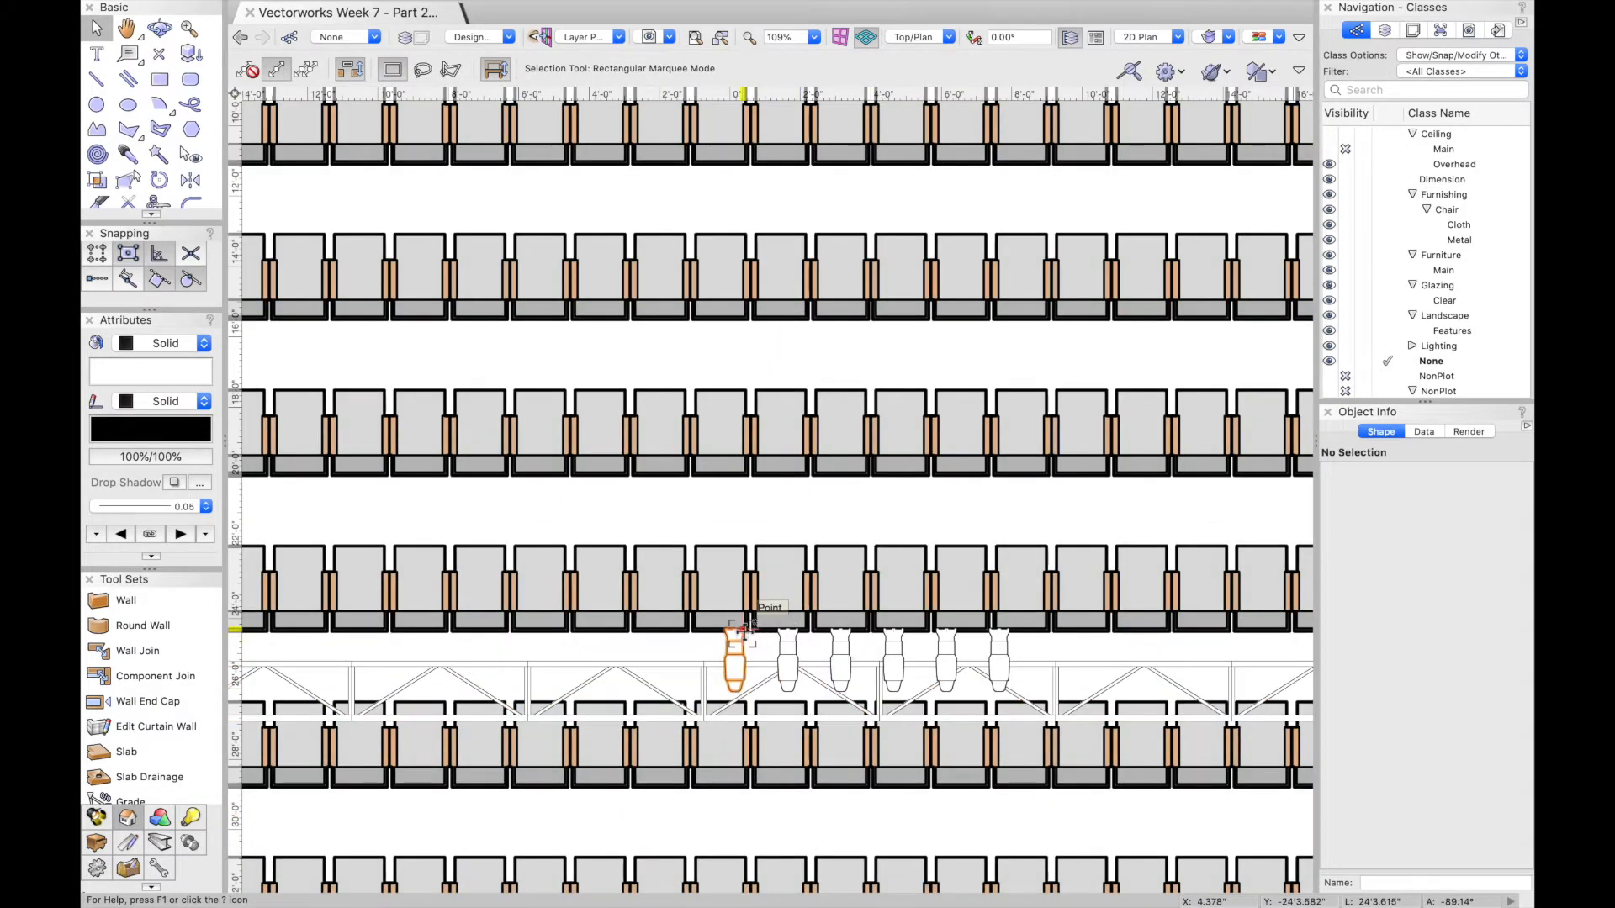
Select the first lighting fixture of the row on the truss and review its lighting device properties
click(745, 630)
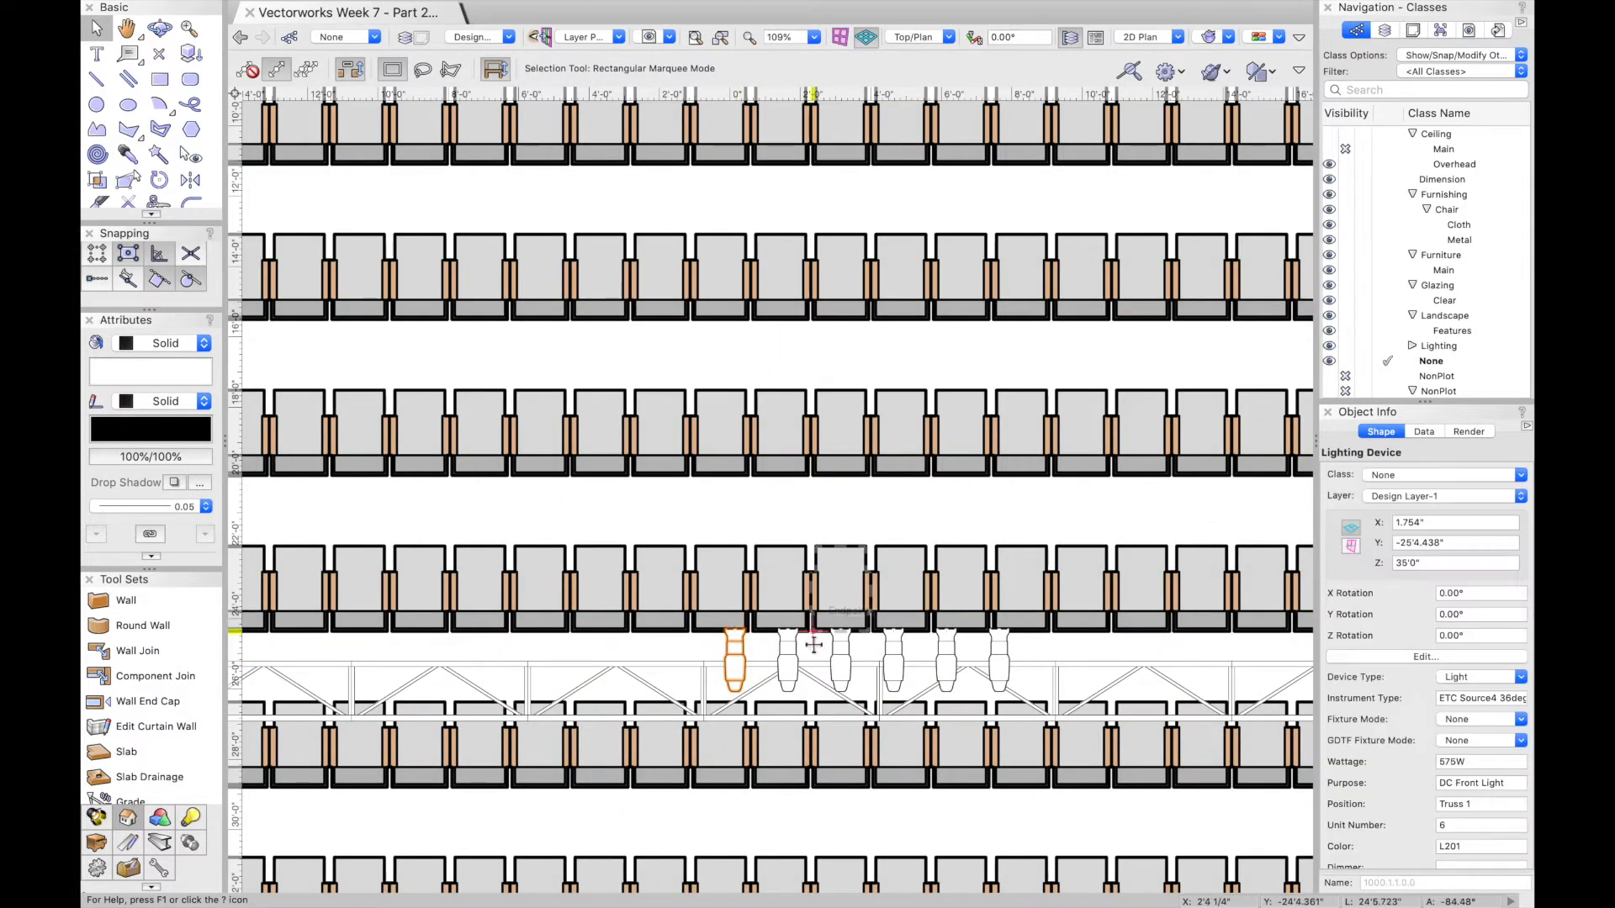
scroll(1403, 685, down, 5)
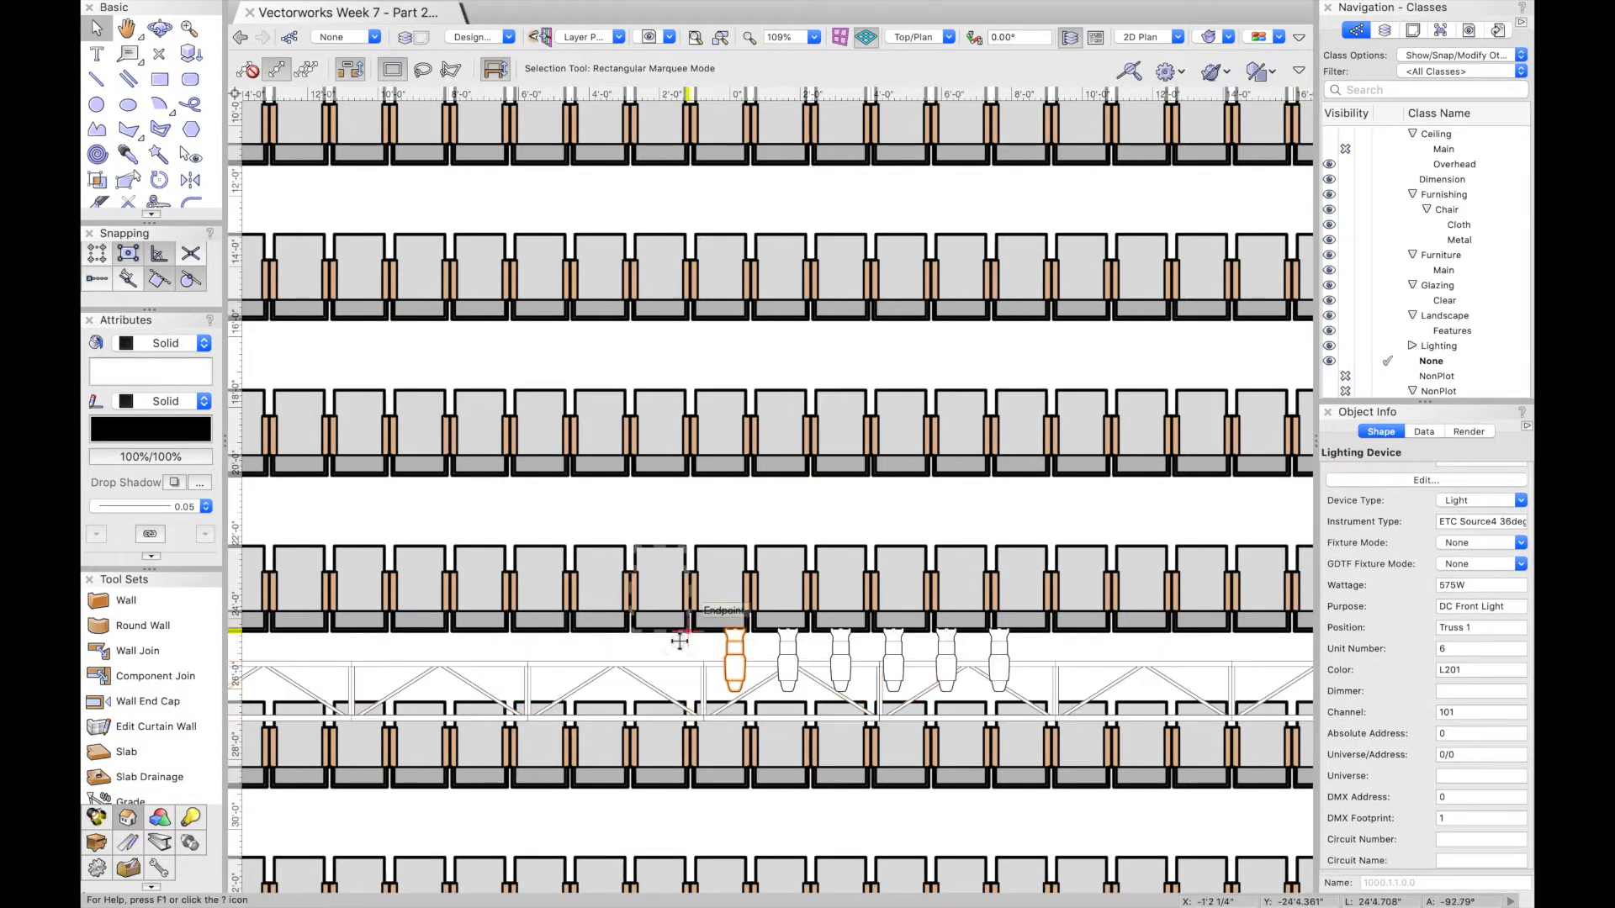
click(780, 694)
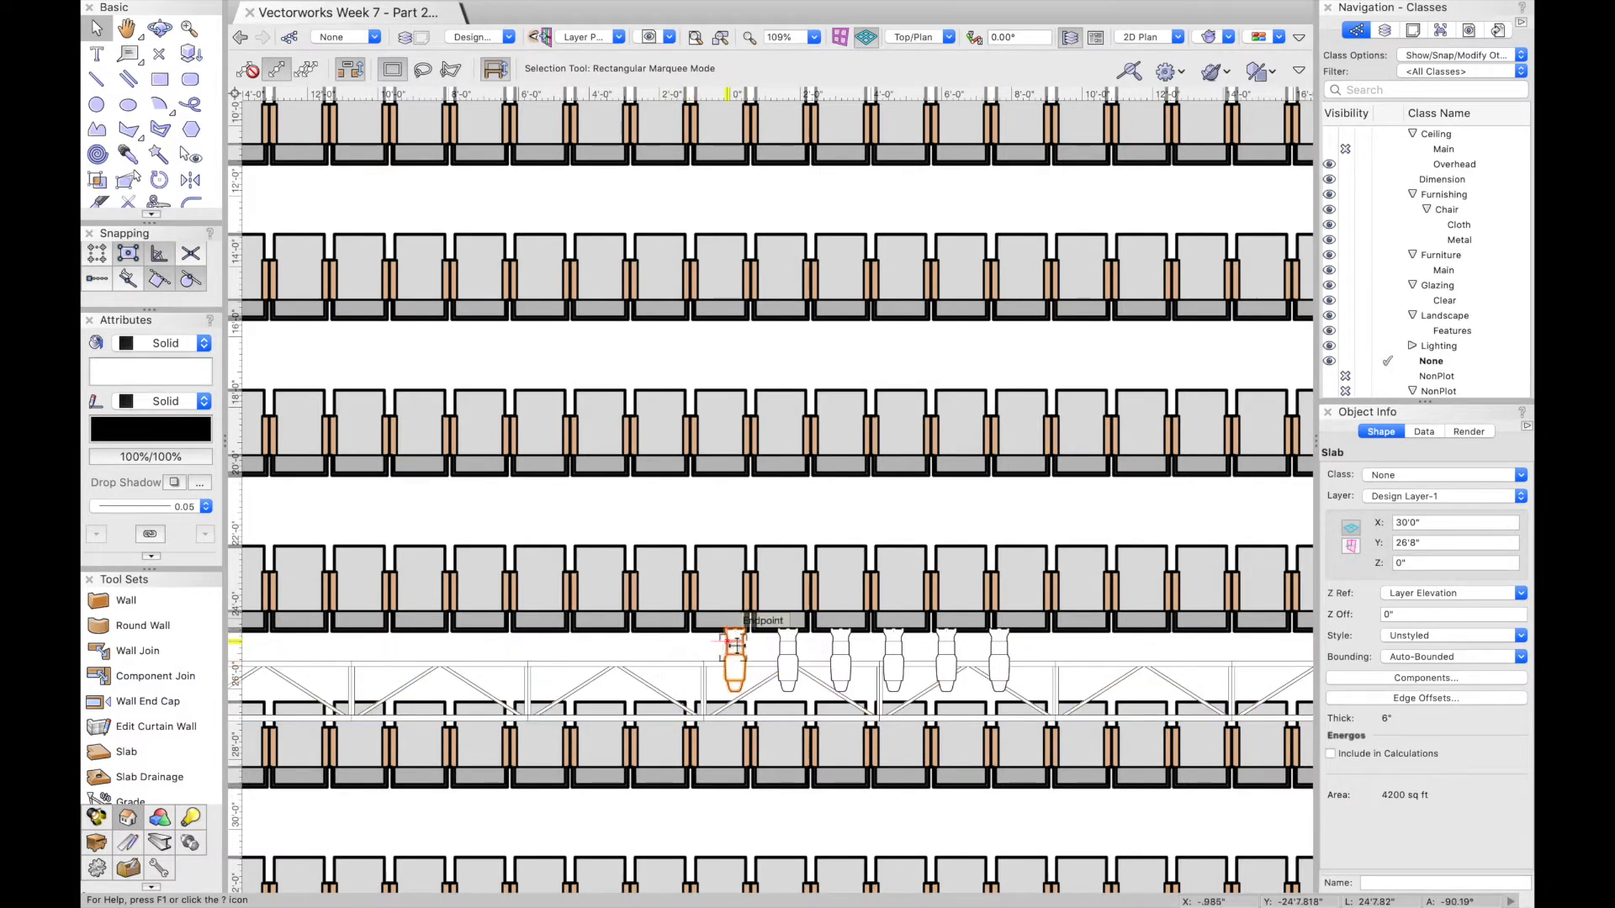
click(730, 642)
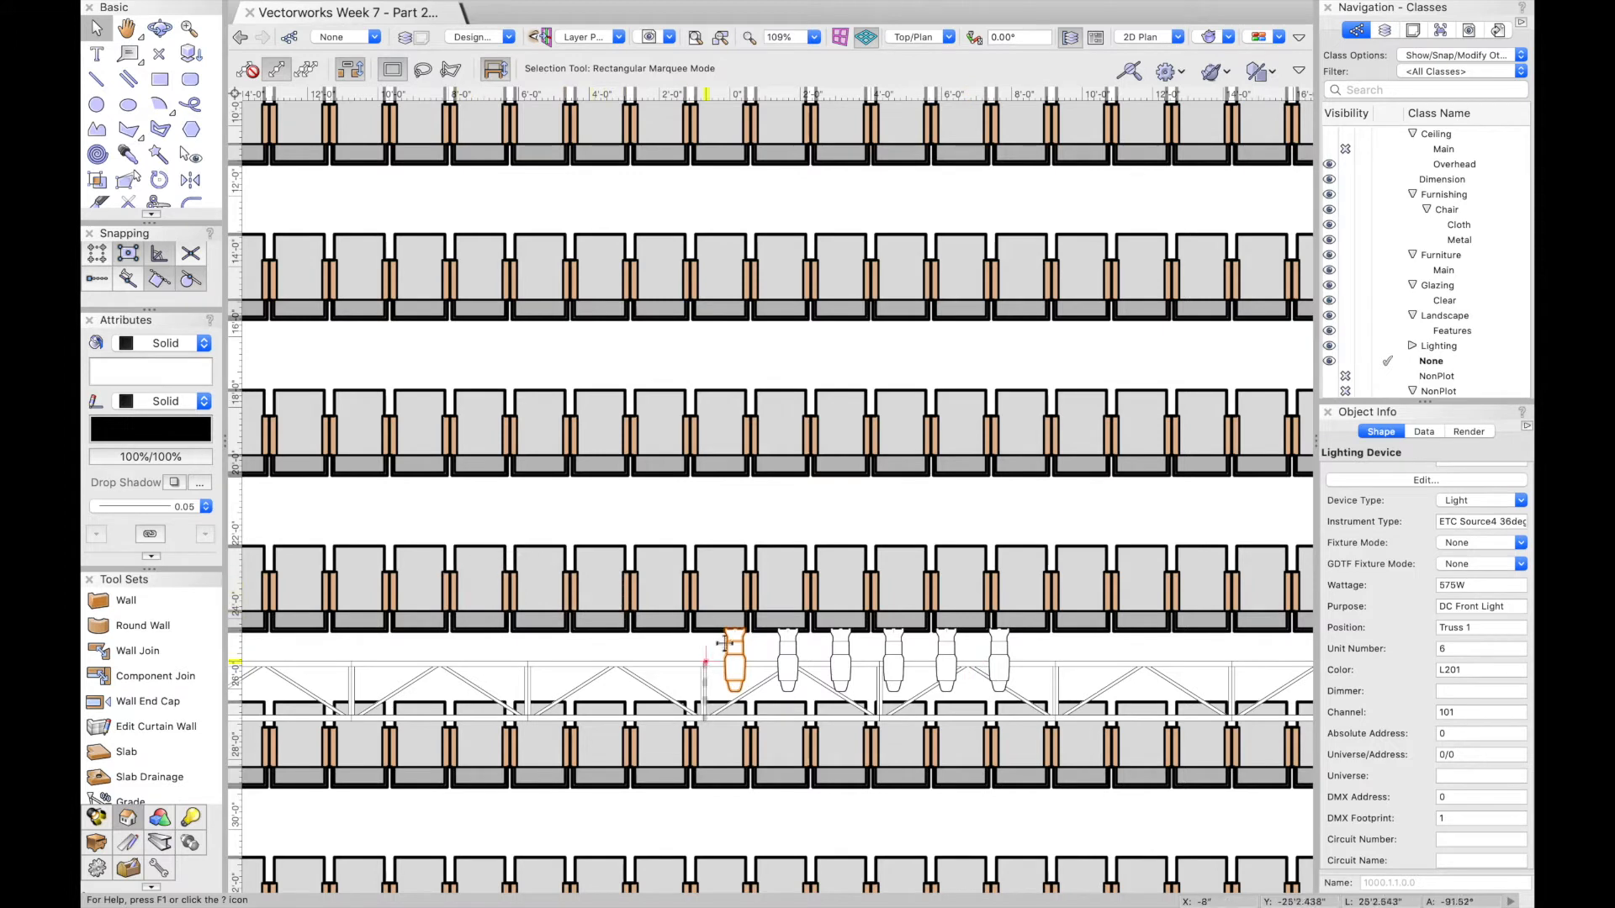
Create a label legend named General that uses Light Instr ETC Source 4 36deg as its layout symbol
click(461, 11)
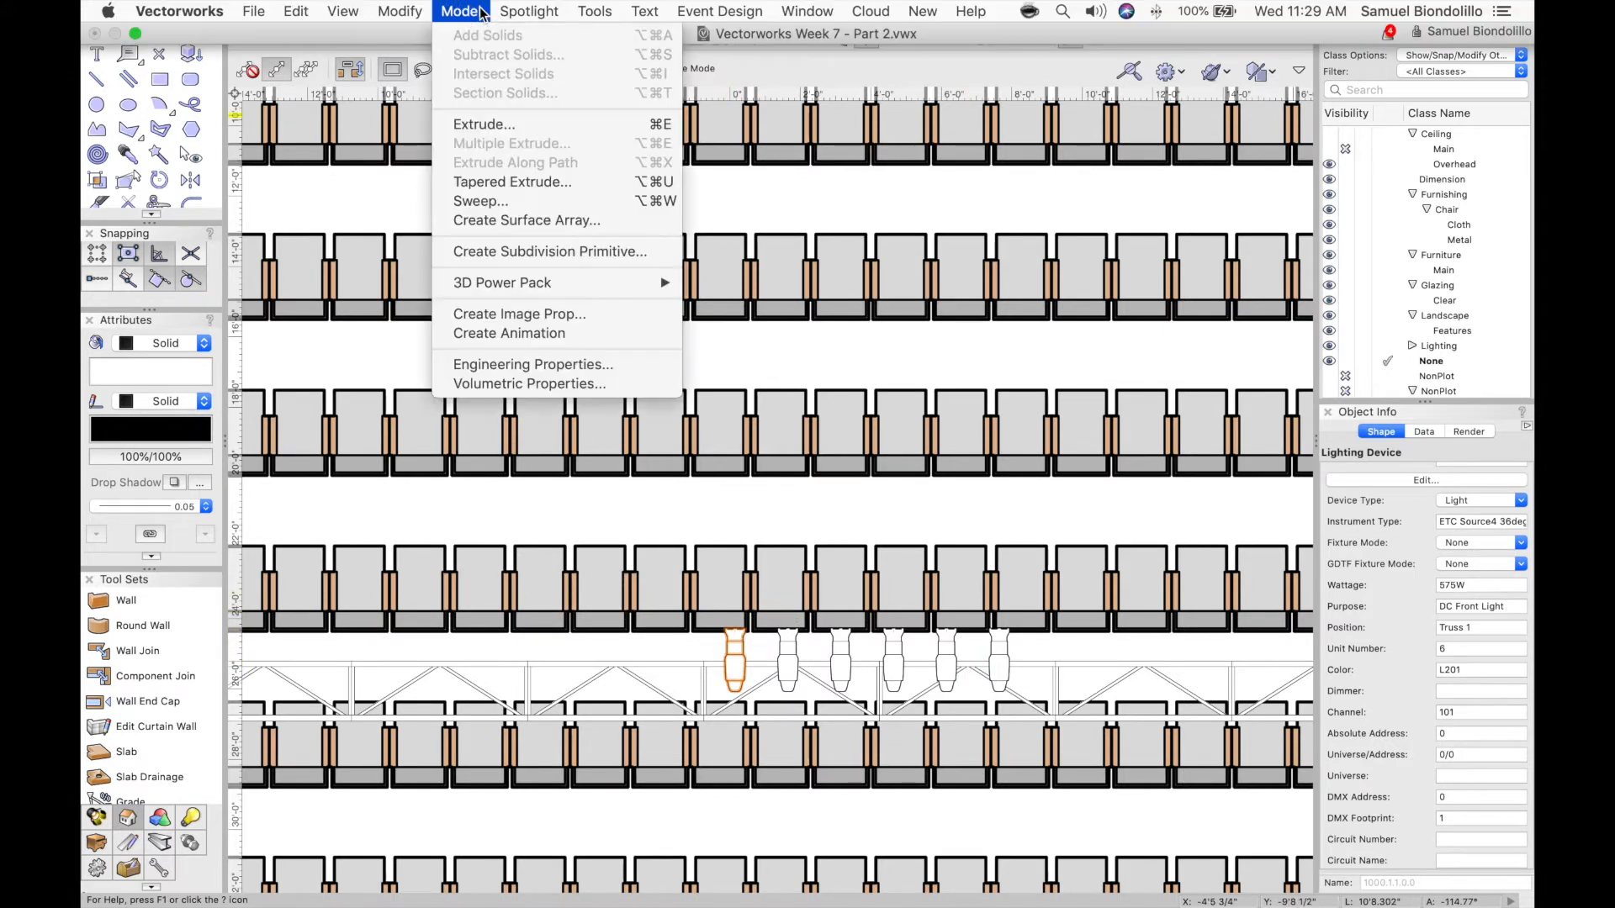
mouse_move(539, 11)
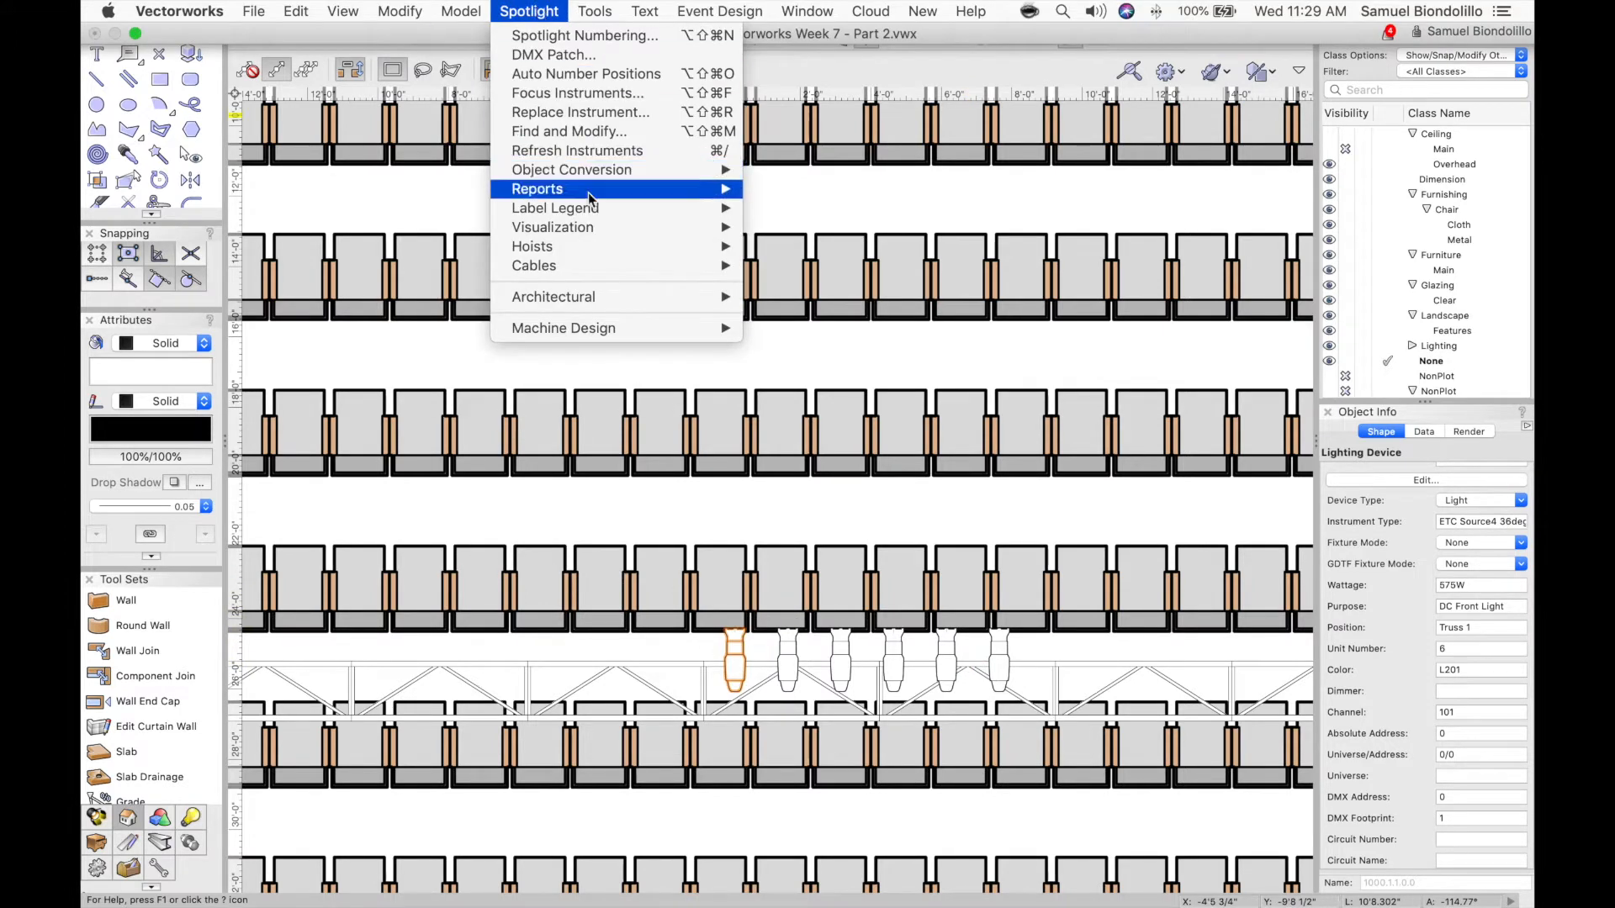
mouse_move(577, 208)
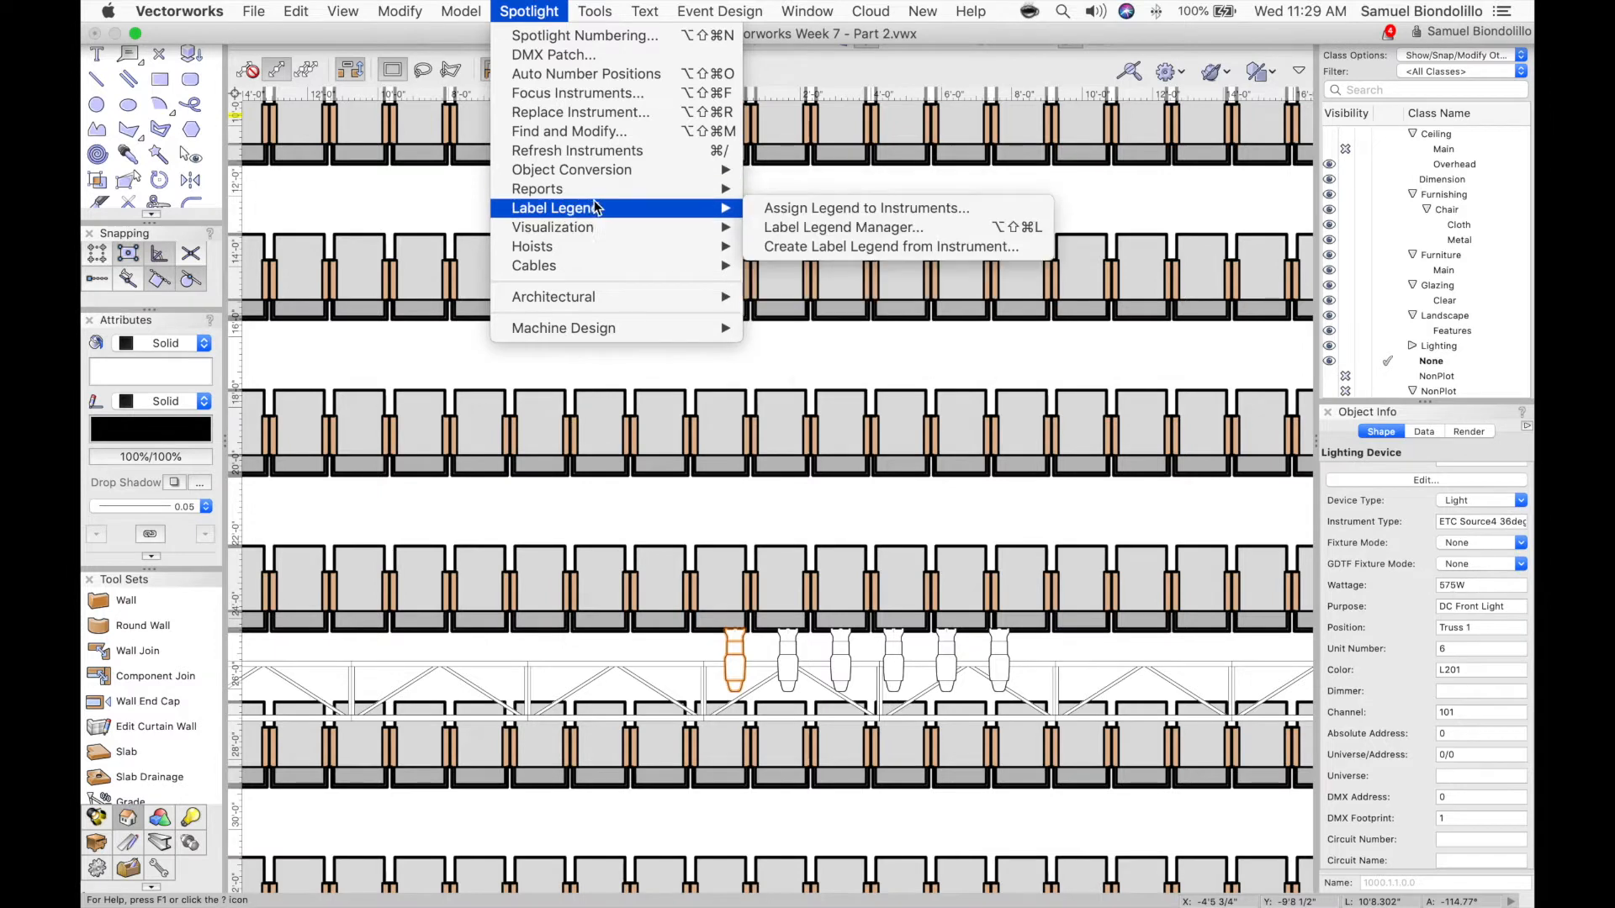
click(801, 231)
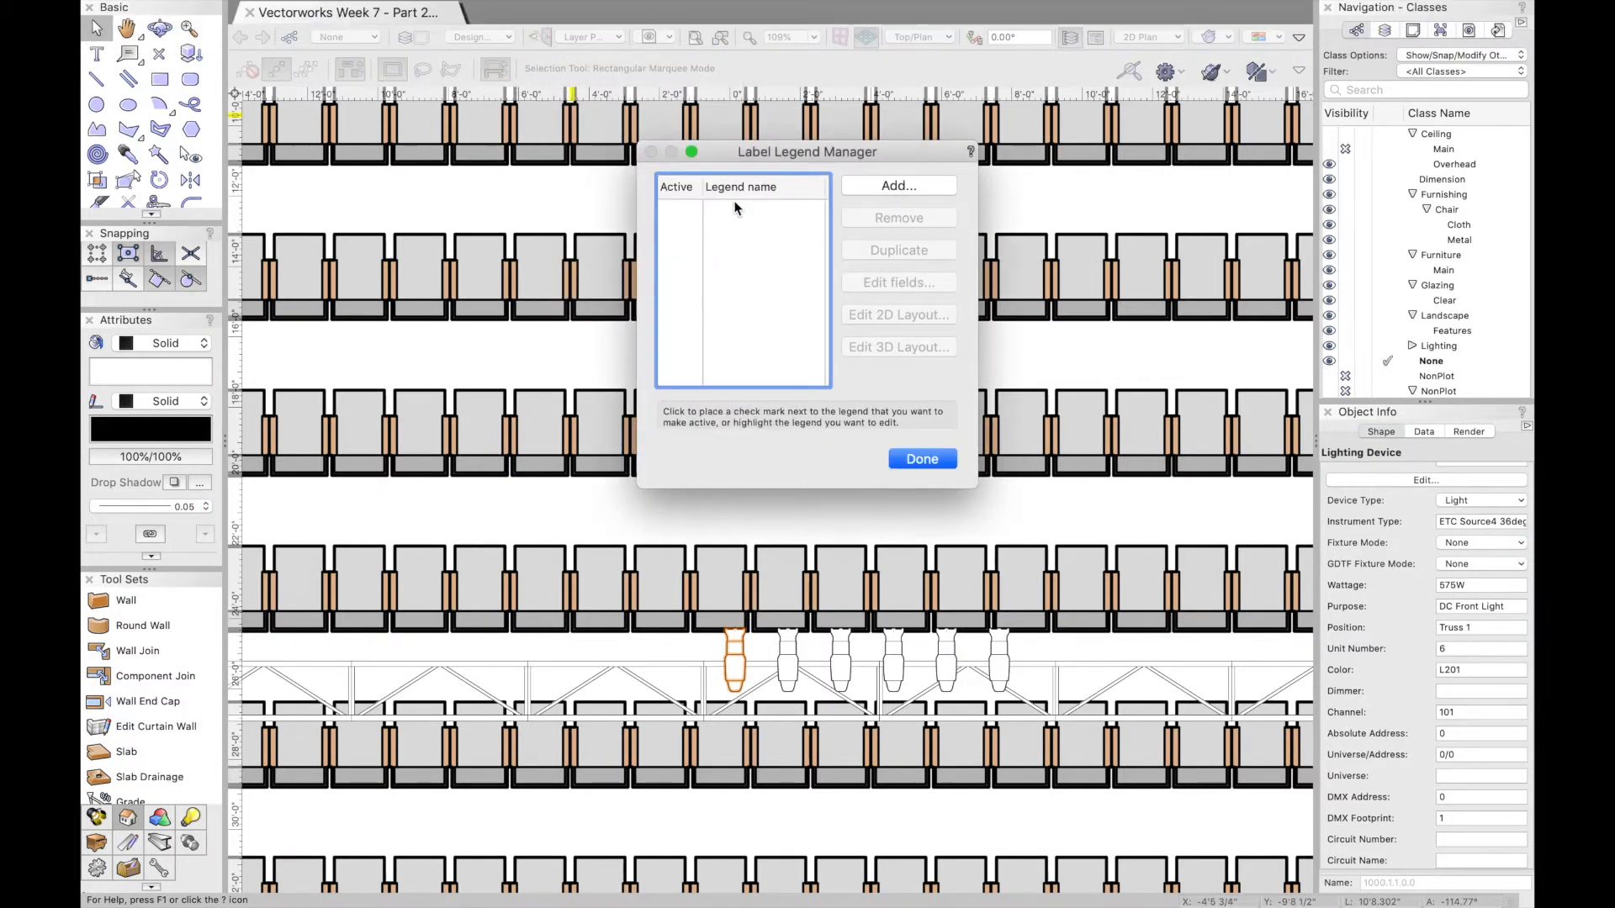
click(888, 183)
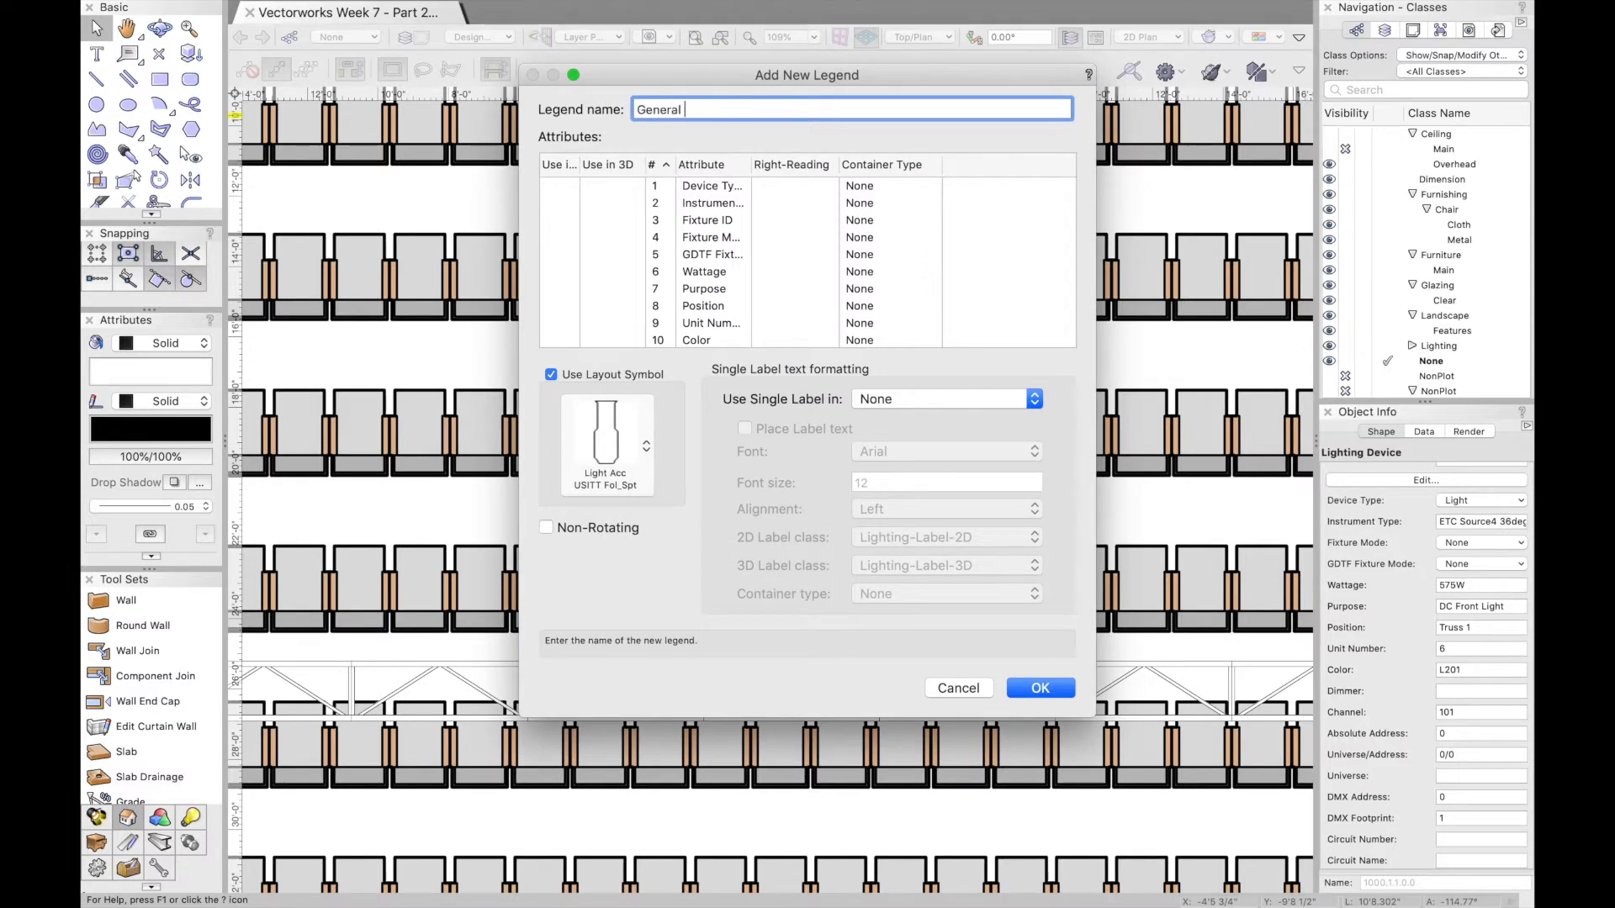
click(602, 431)
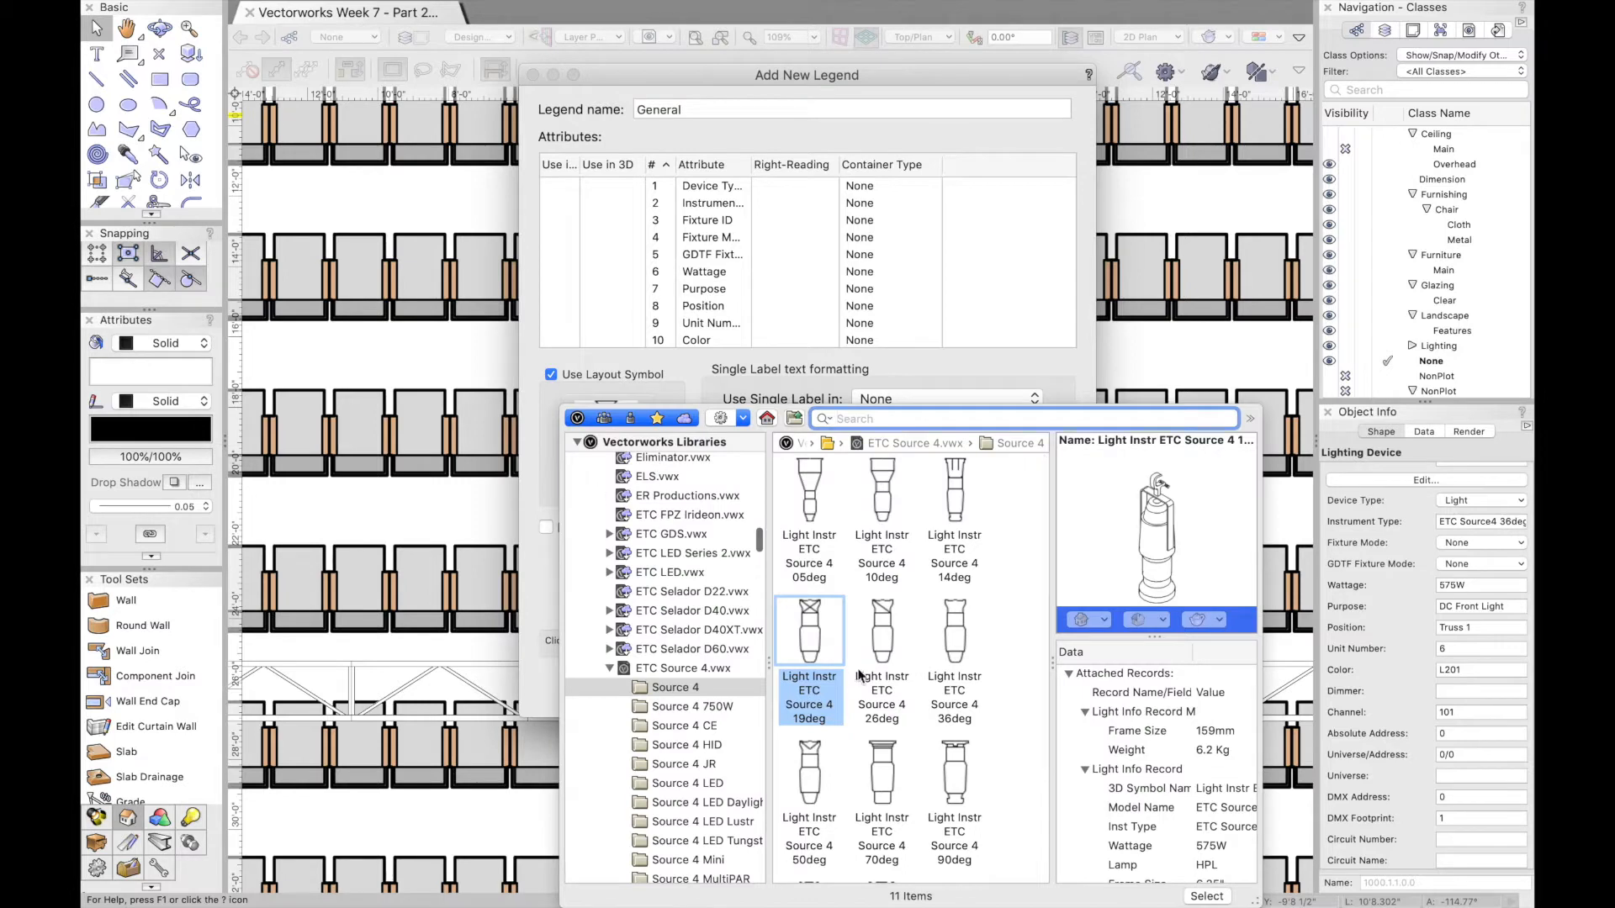
click(955, 631)
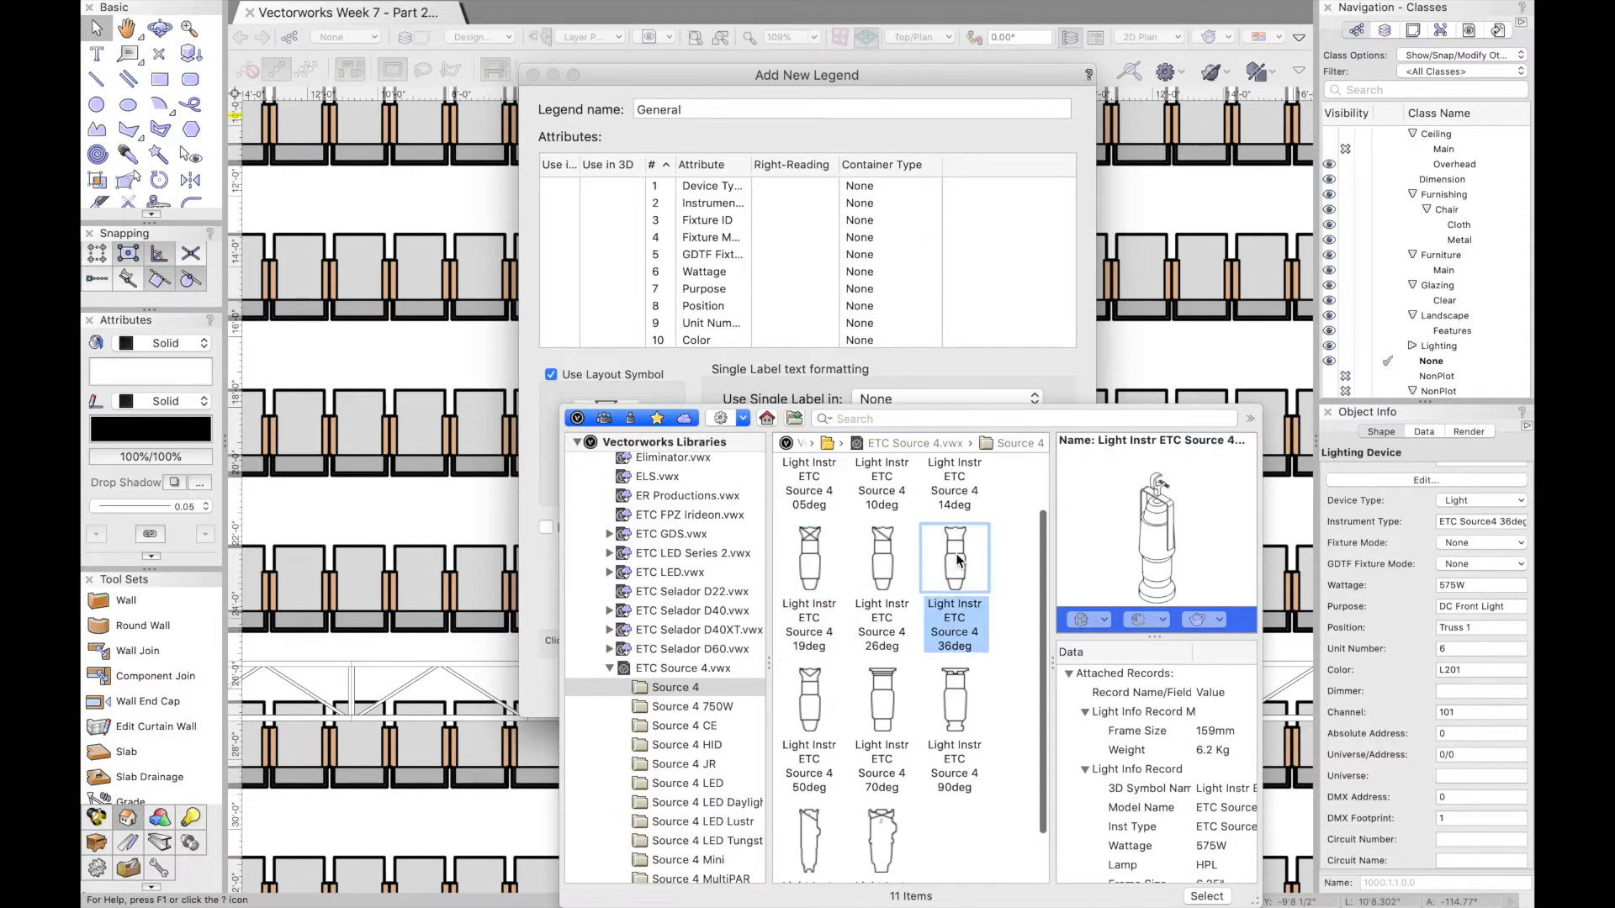
key(Return)
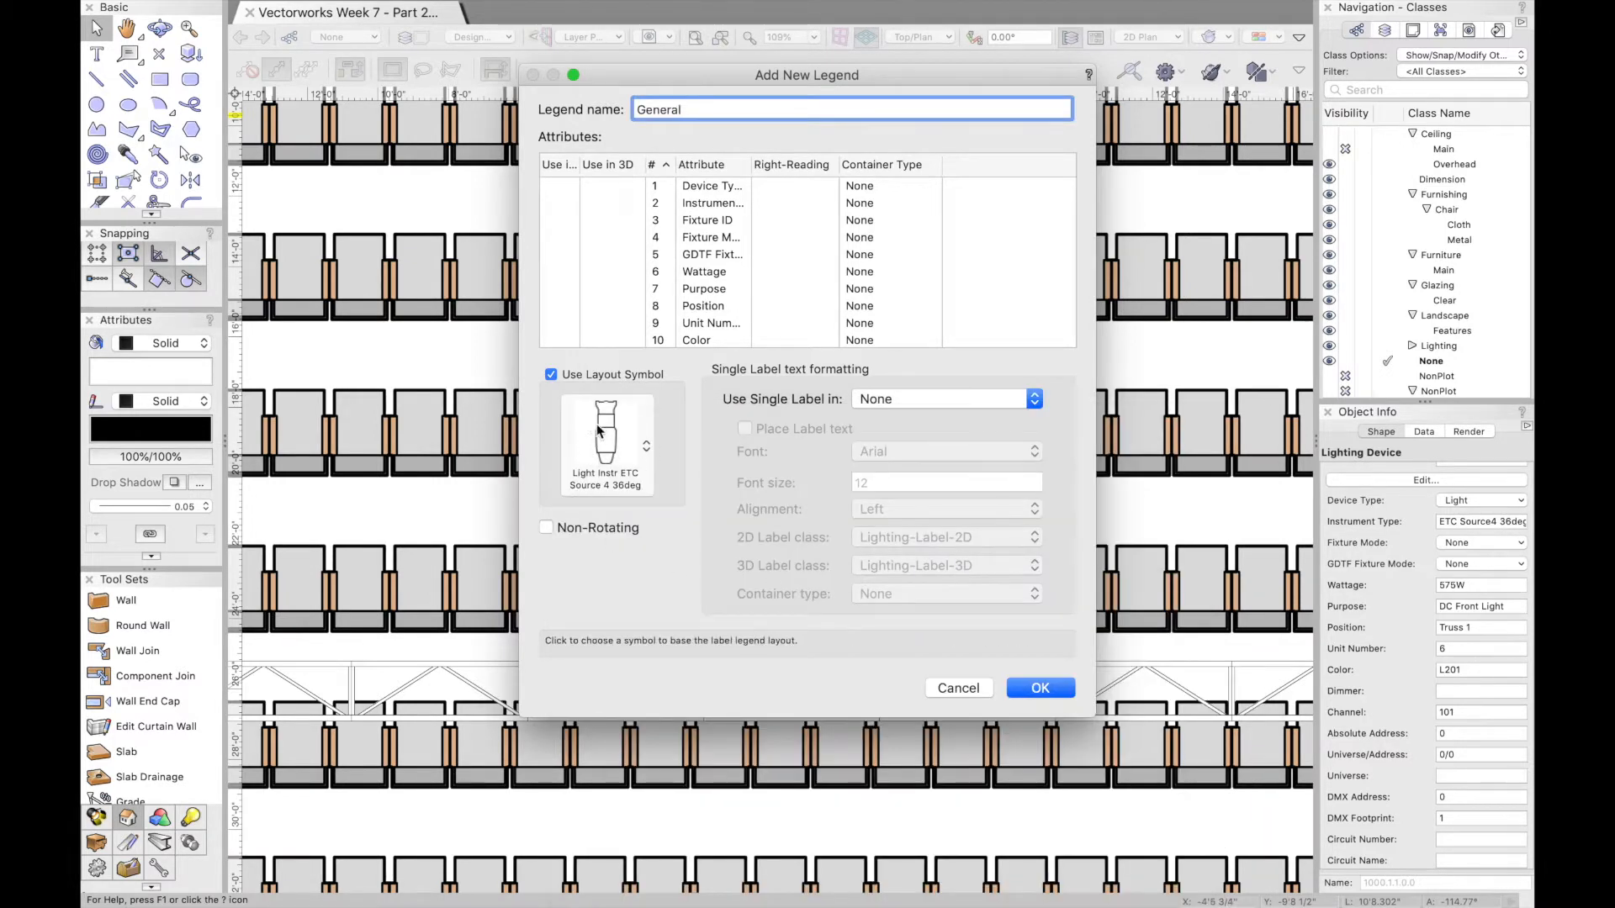
Enable the Unit Number, Color and Channel attributes for use in 2D in the General legend
scroll(714, 215, down, 6)
scroll(713, 215, down, 15)
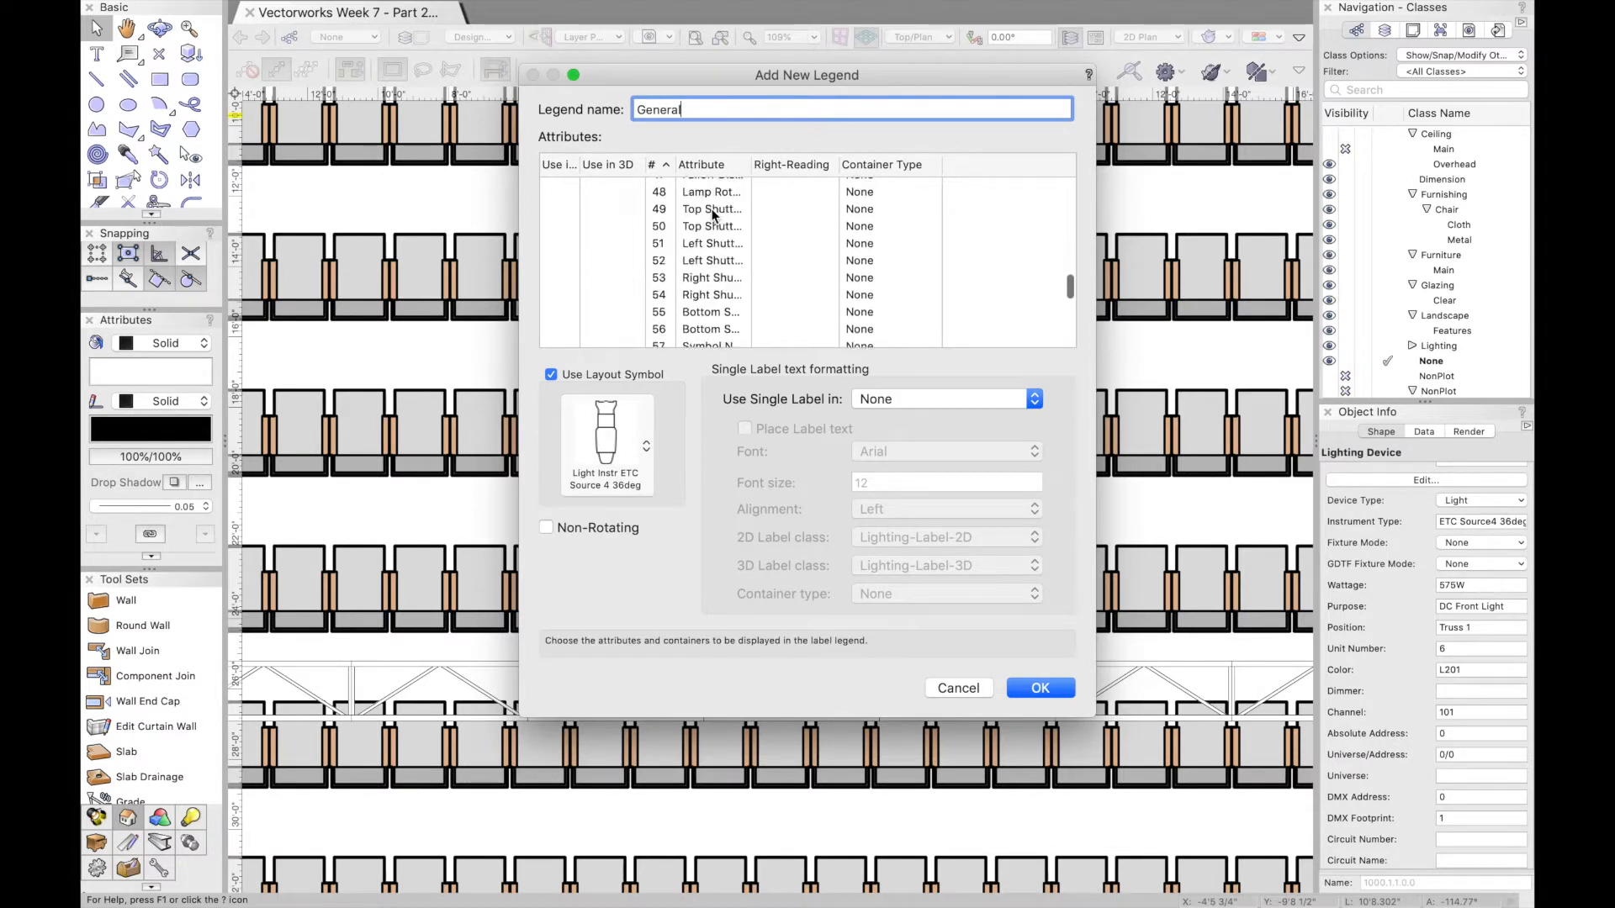
scroll(713, 215, down, 3)
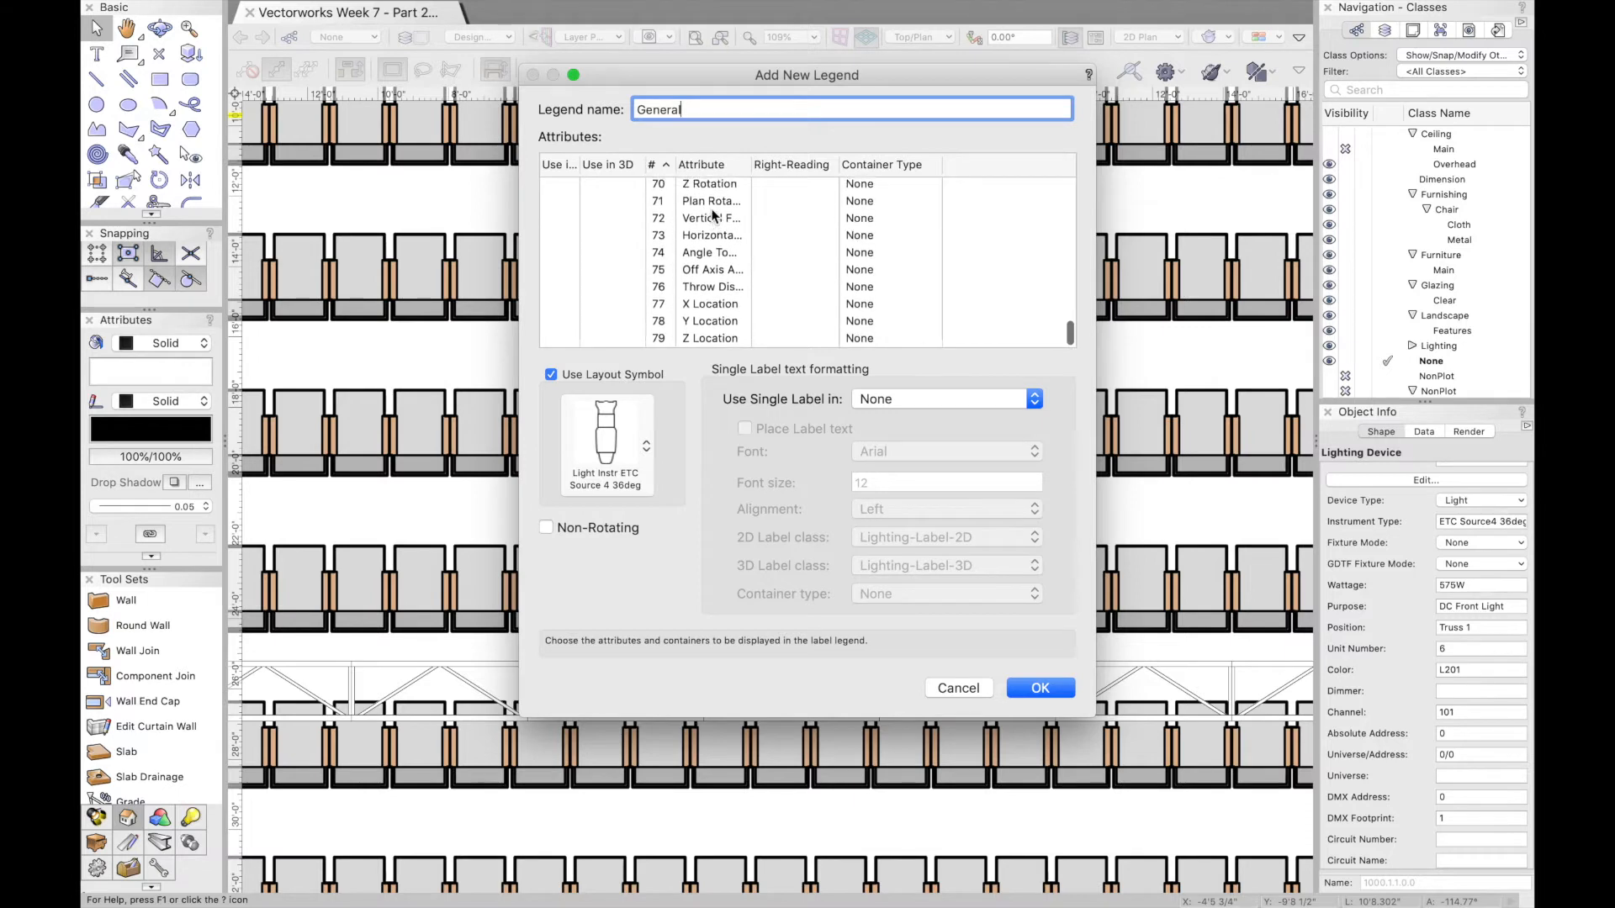
scroll(673, 333, up, 20)
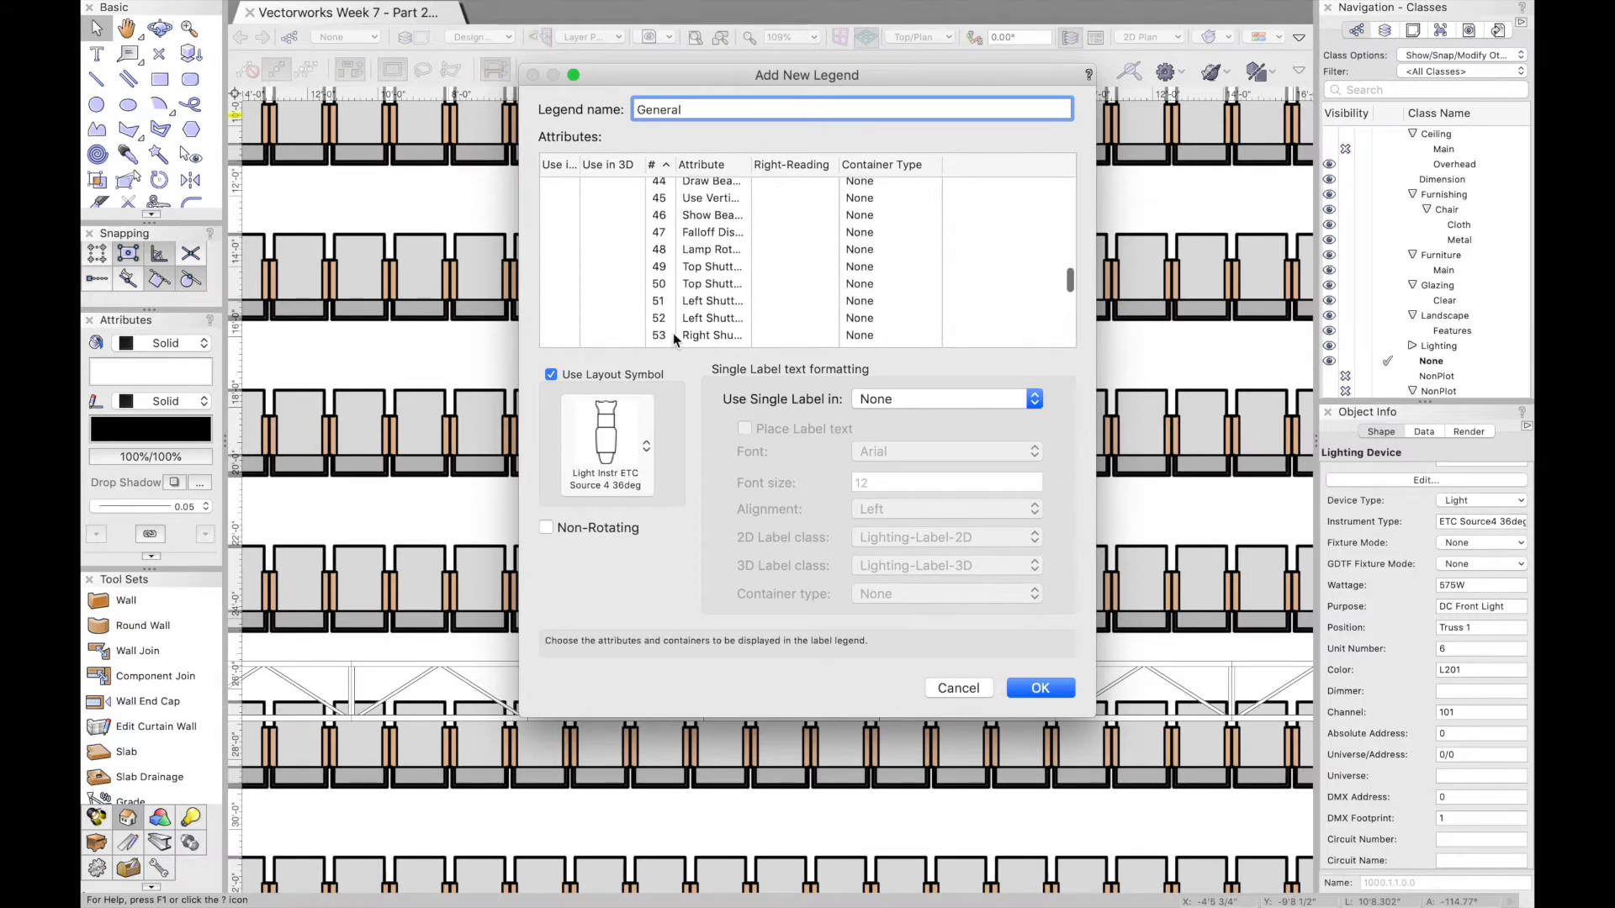
scroll(703, 220, down, 3)
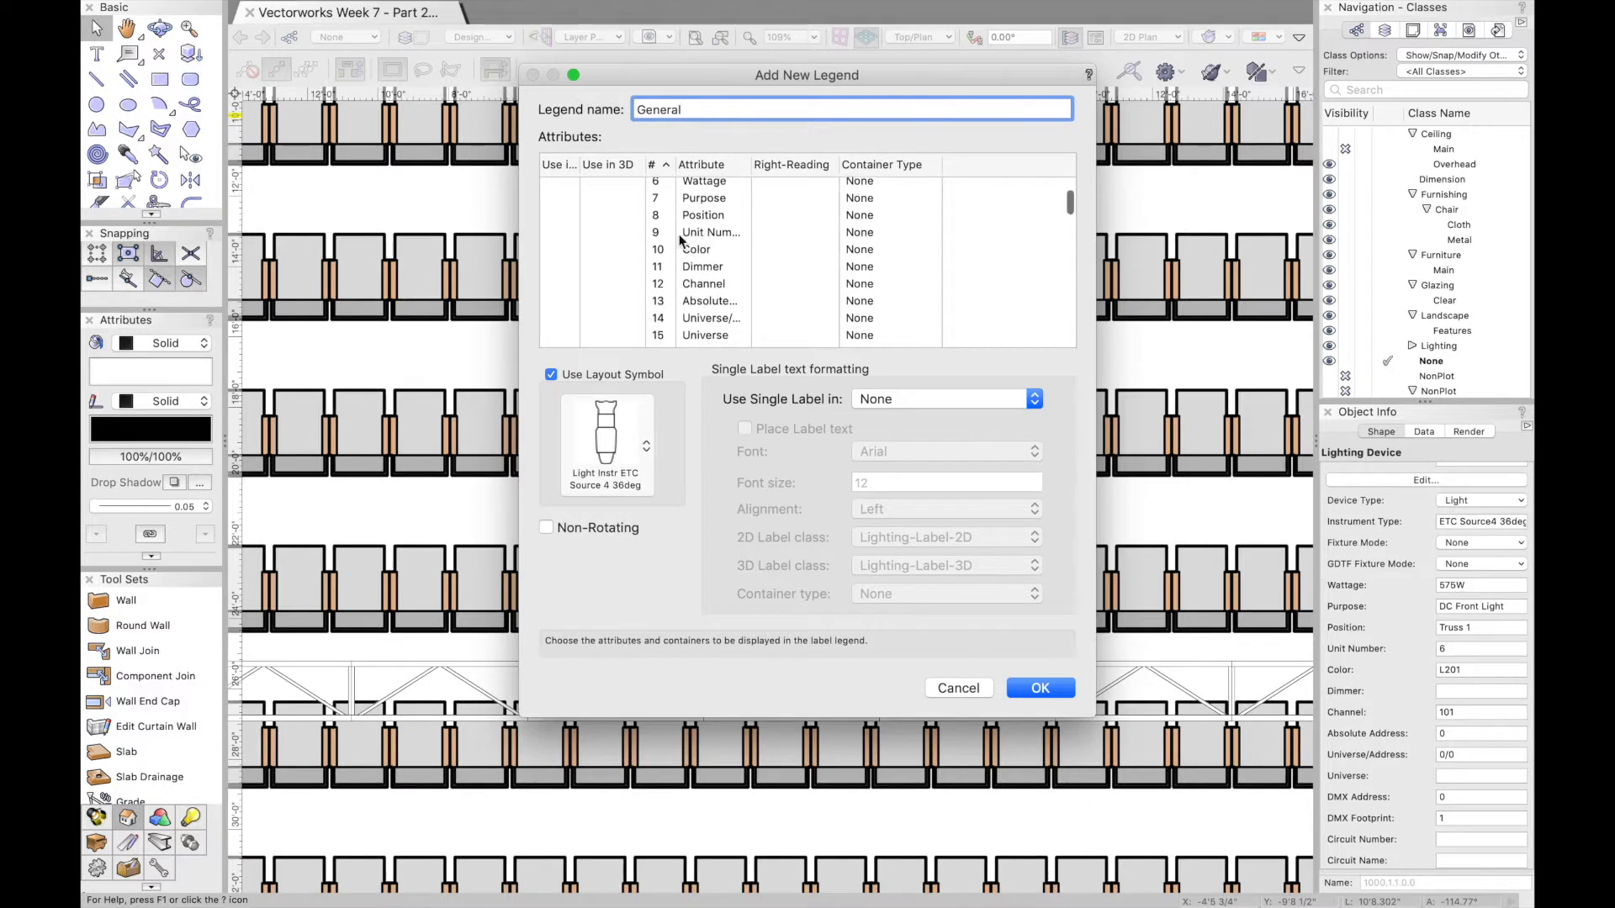
click(558, 233)
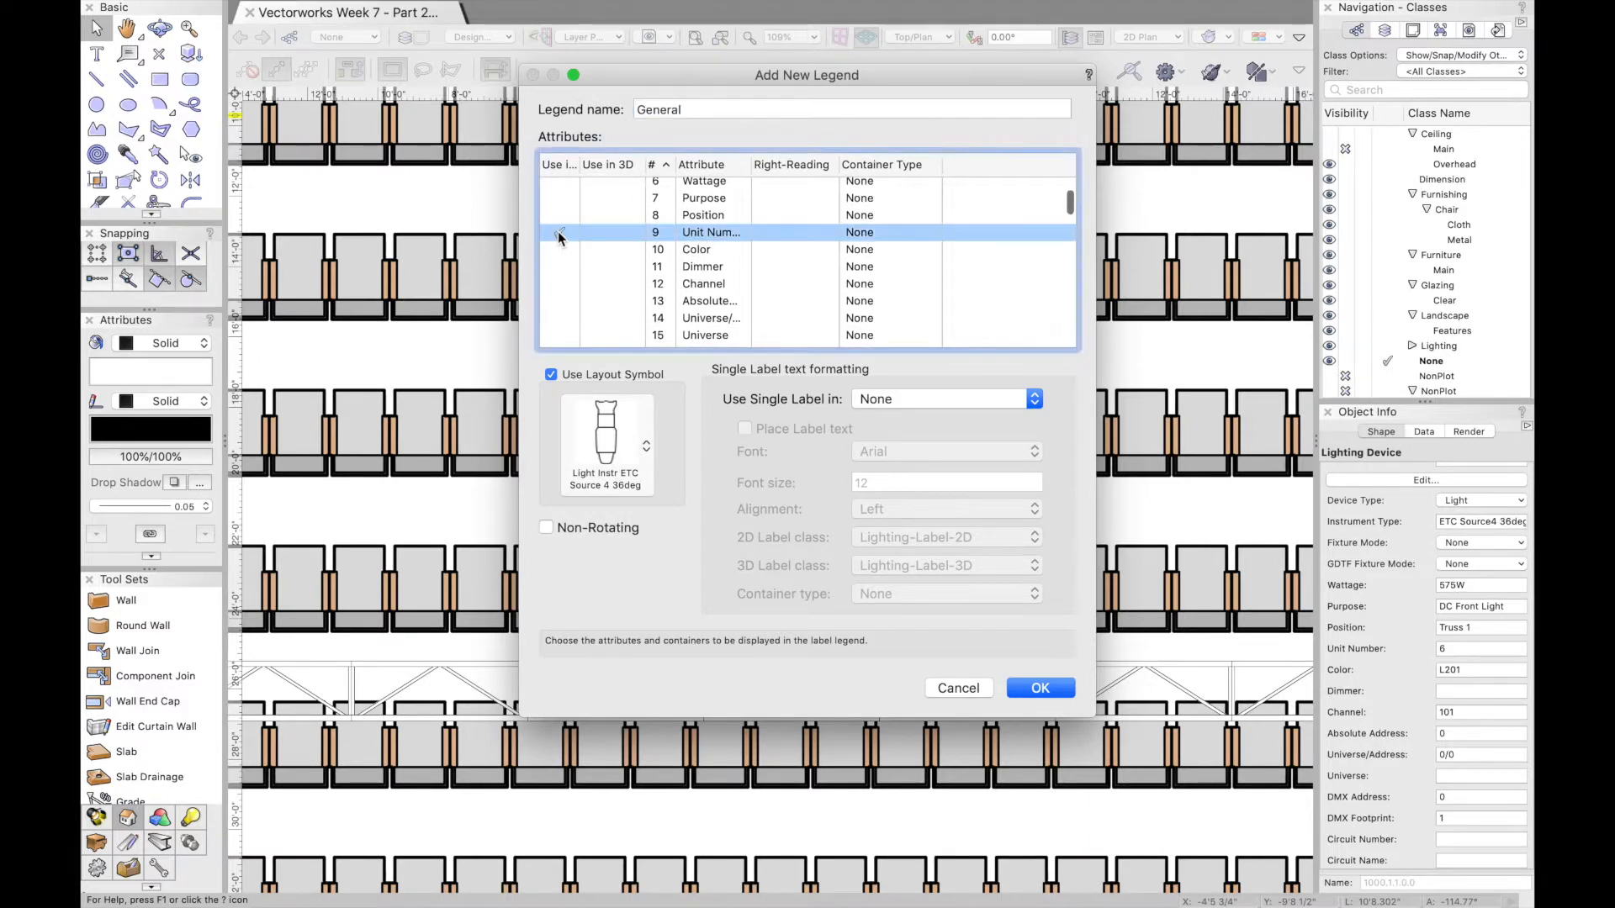
click(585, 165)
click(558, 164)
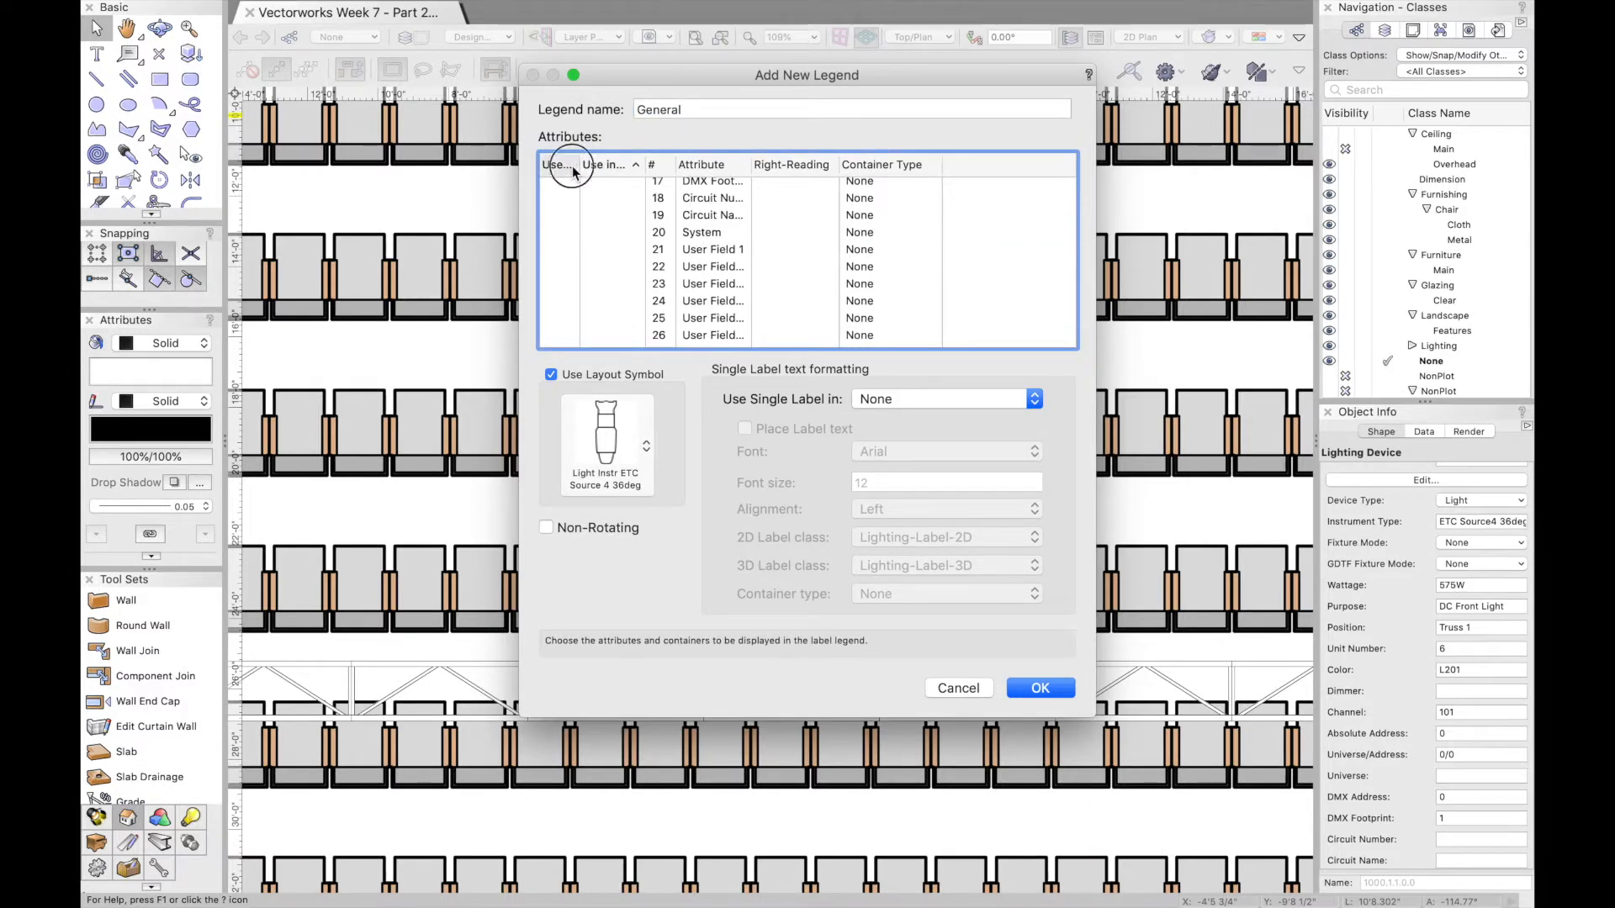
click(659, 167)
drag(579, 164, 603, 164)
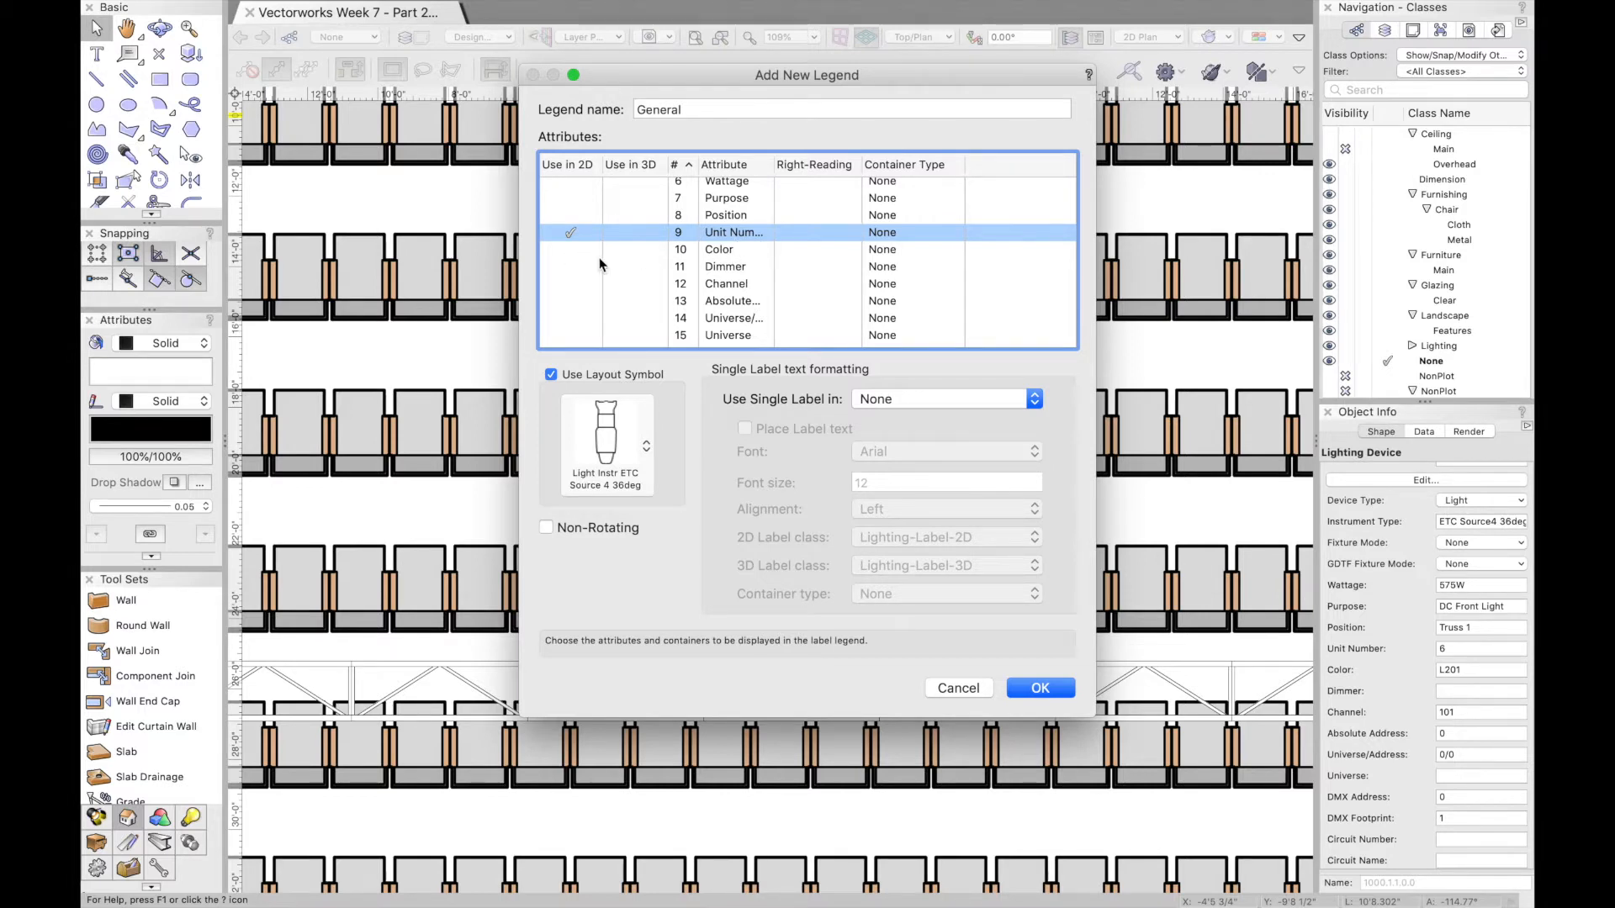
click(571, 250)
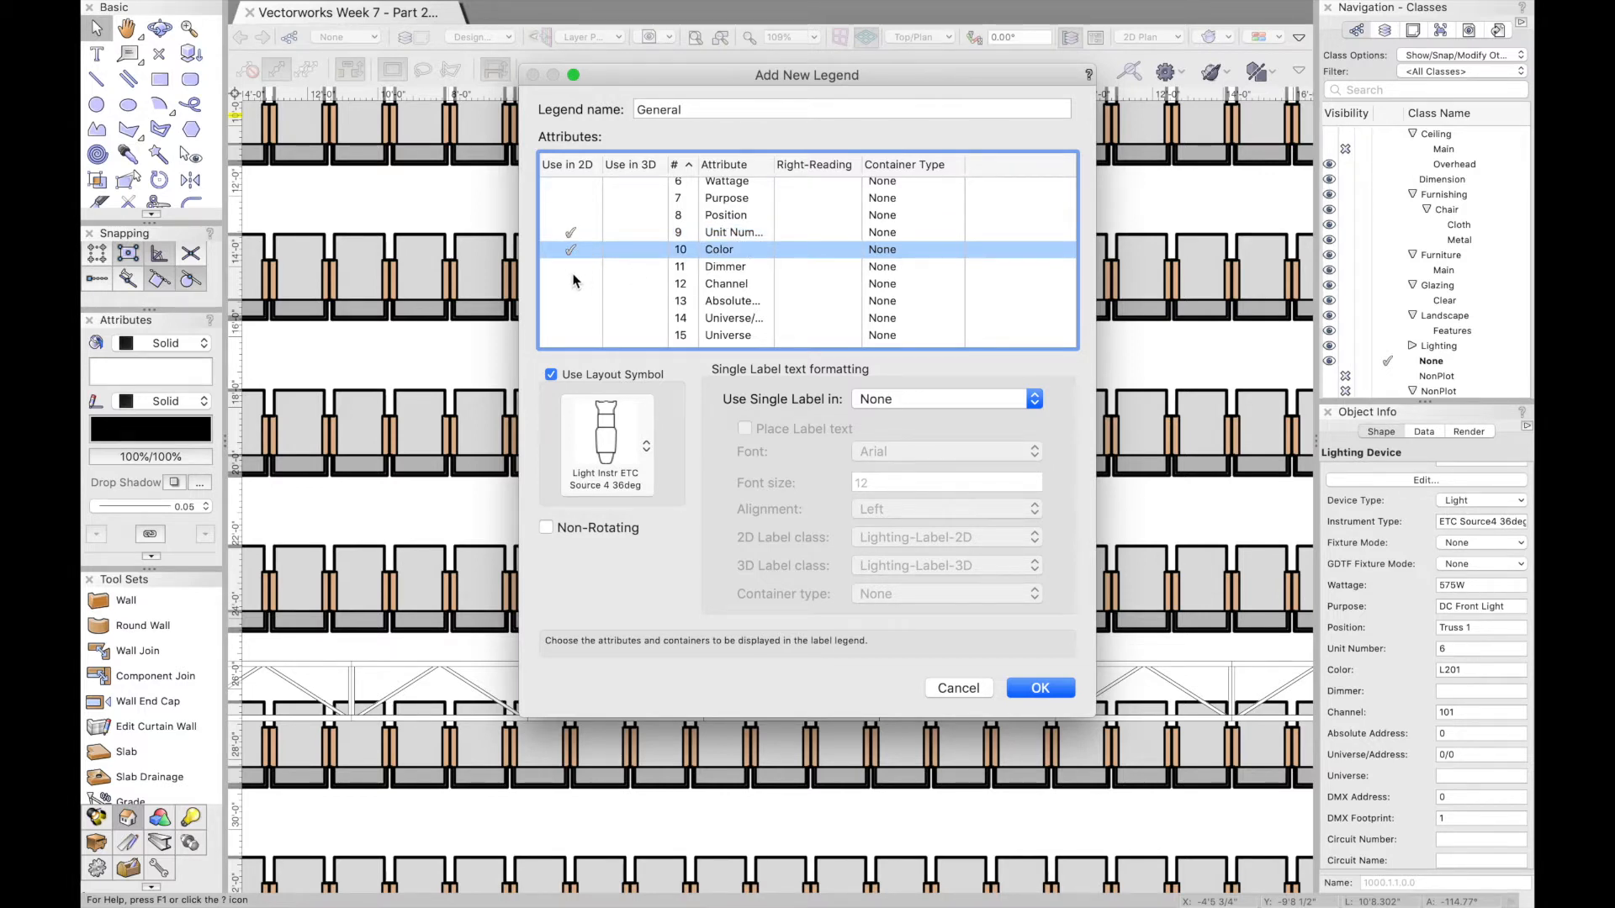
click(571, 284)
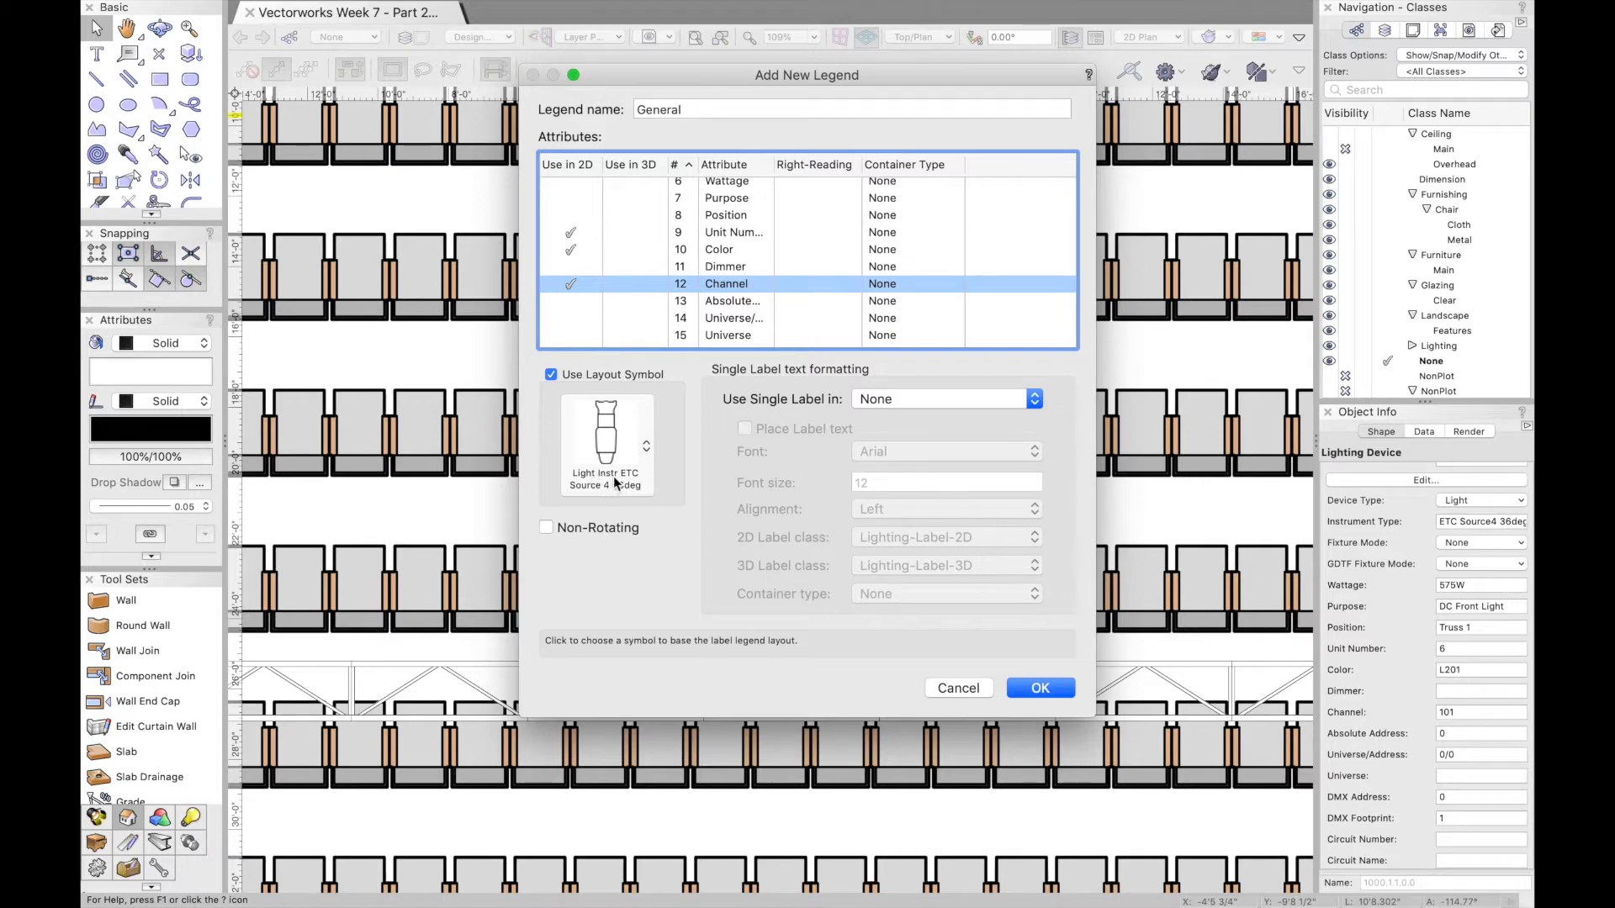
Set the Channel attribute's container type to Circle and save the new legend
click(895, 286)
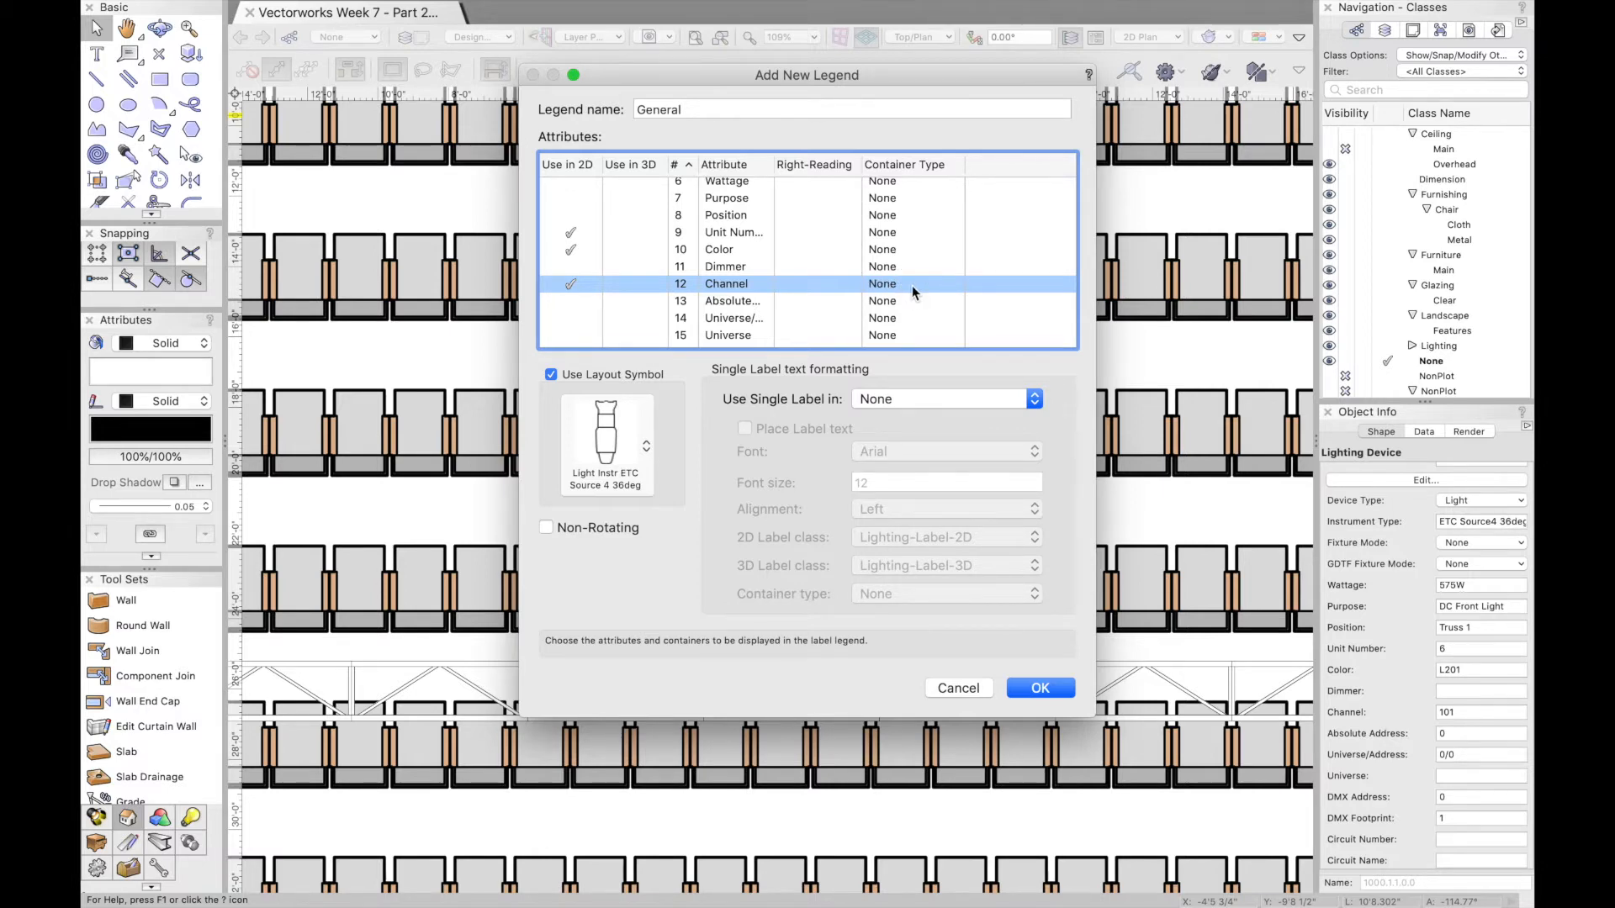
click(884, 286)
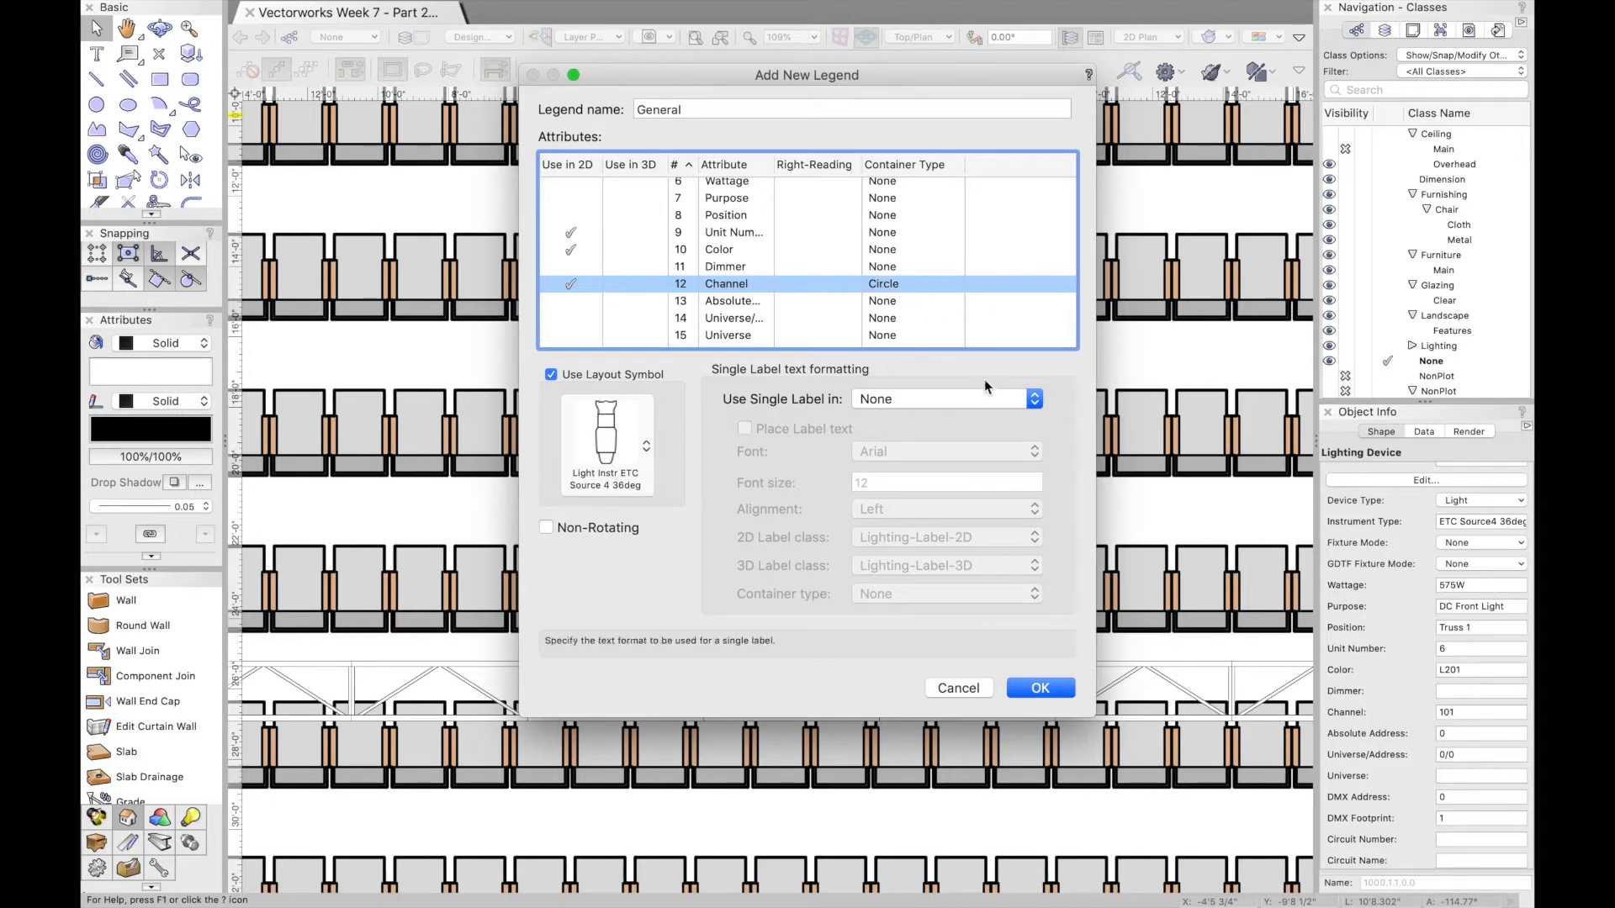
click(1037, 689)
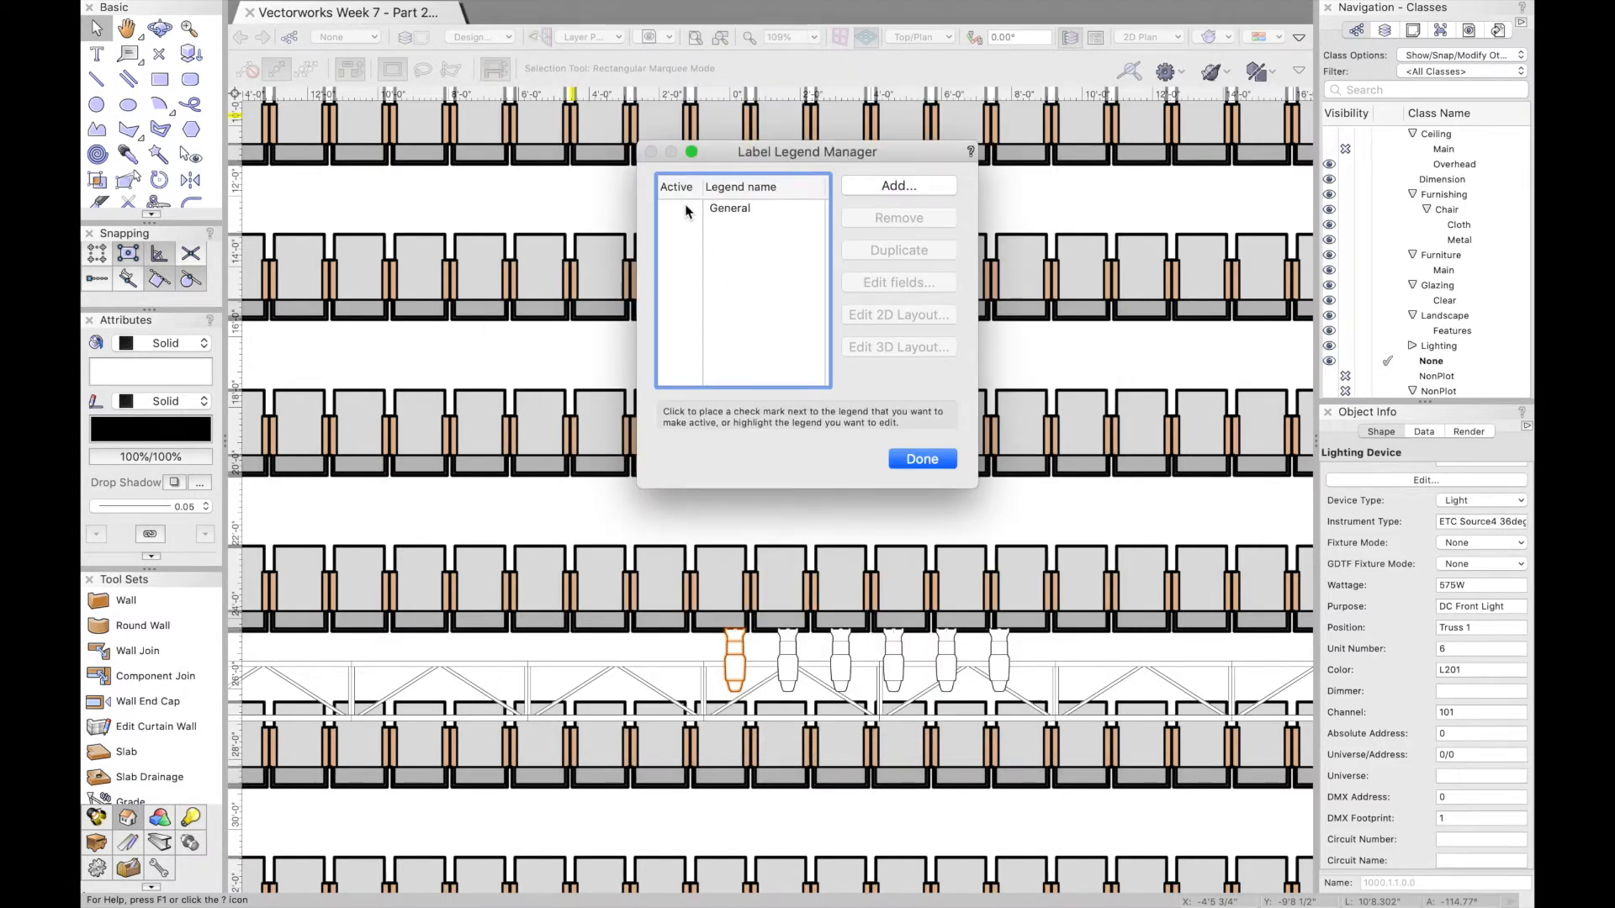
Make the General legend active and close the Label Legend Manager
click(681, 210)
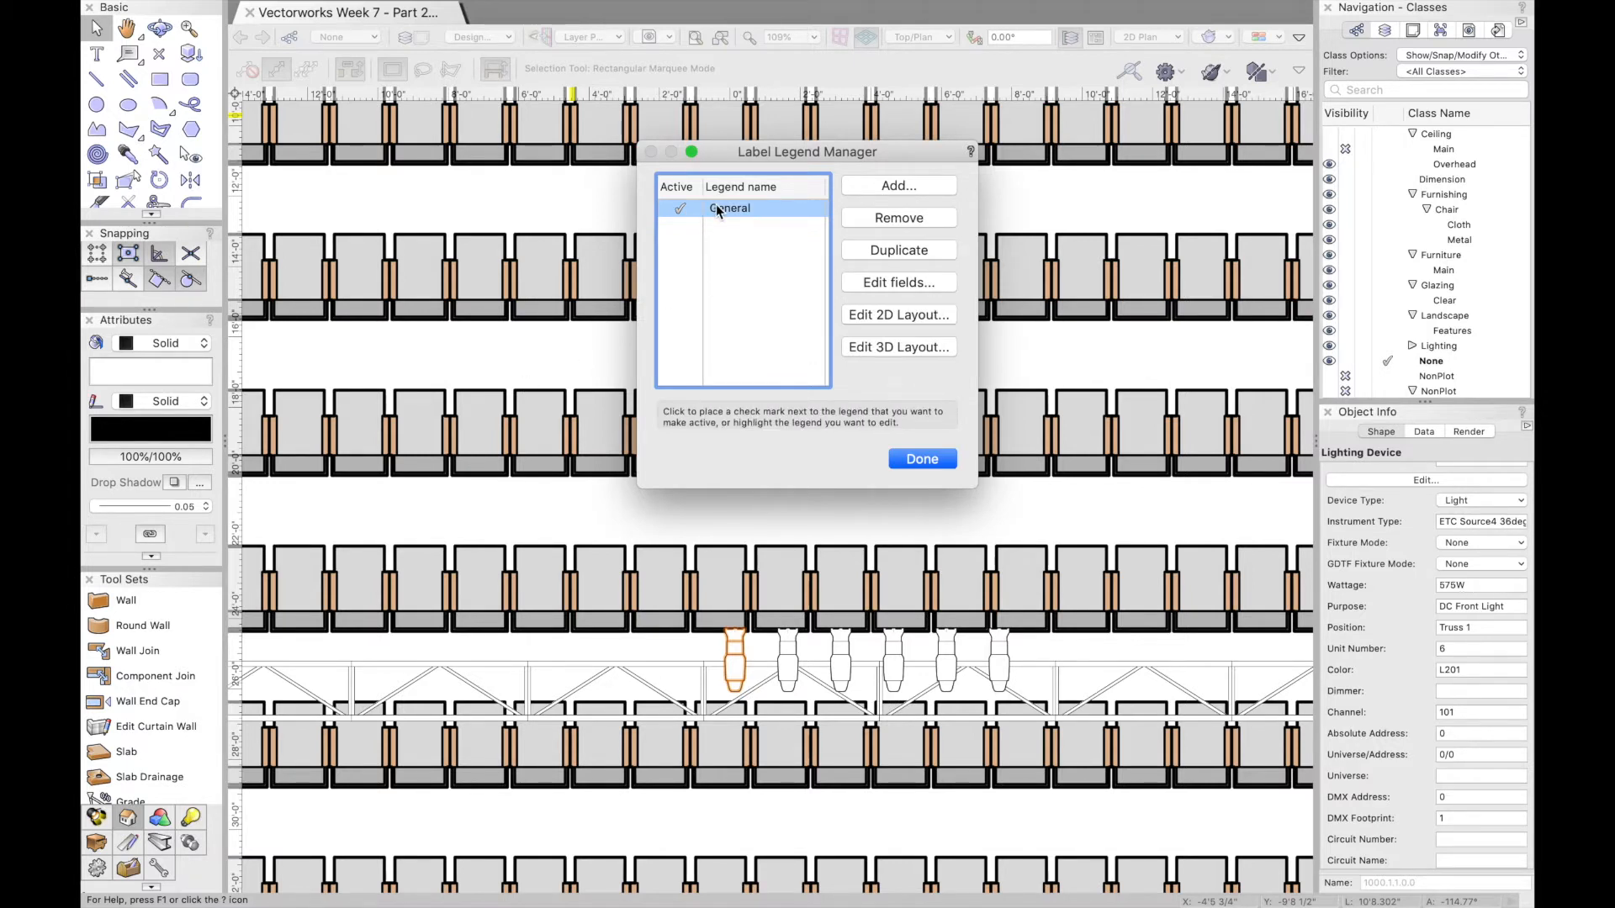
click(916, 460)
click(852, 521)
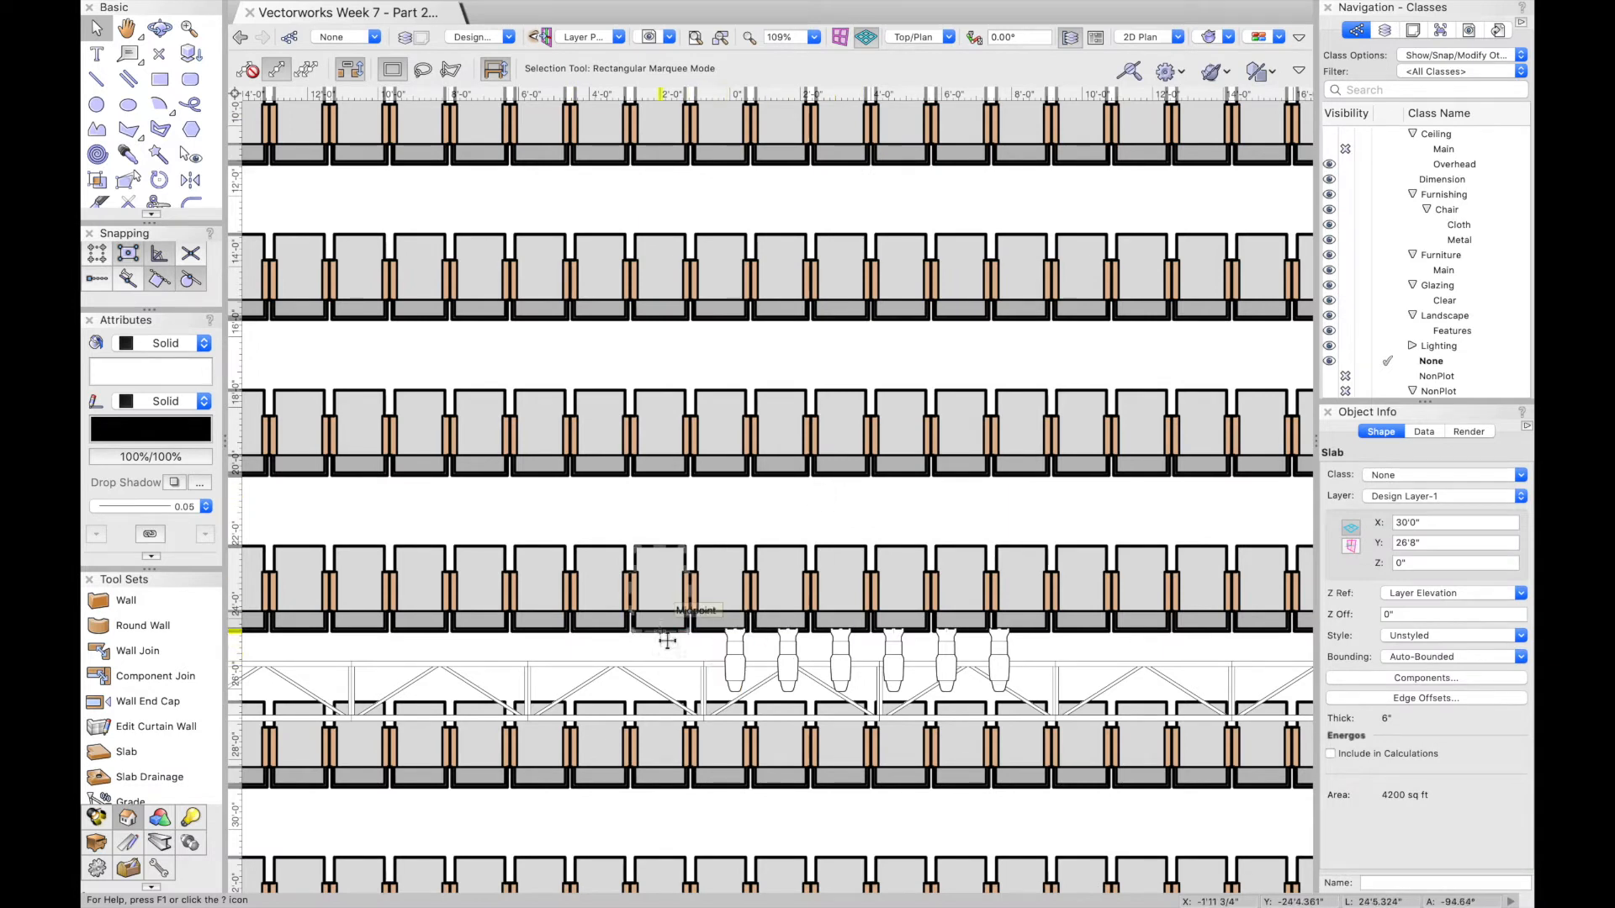
Assign the General label legend to the leftmost lighting fixture in the row on the truss
click(734, 646)
right_click(734, 646)
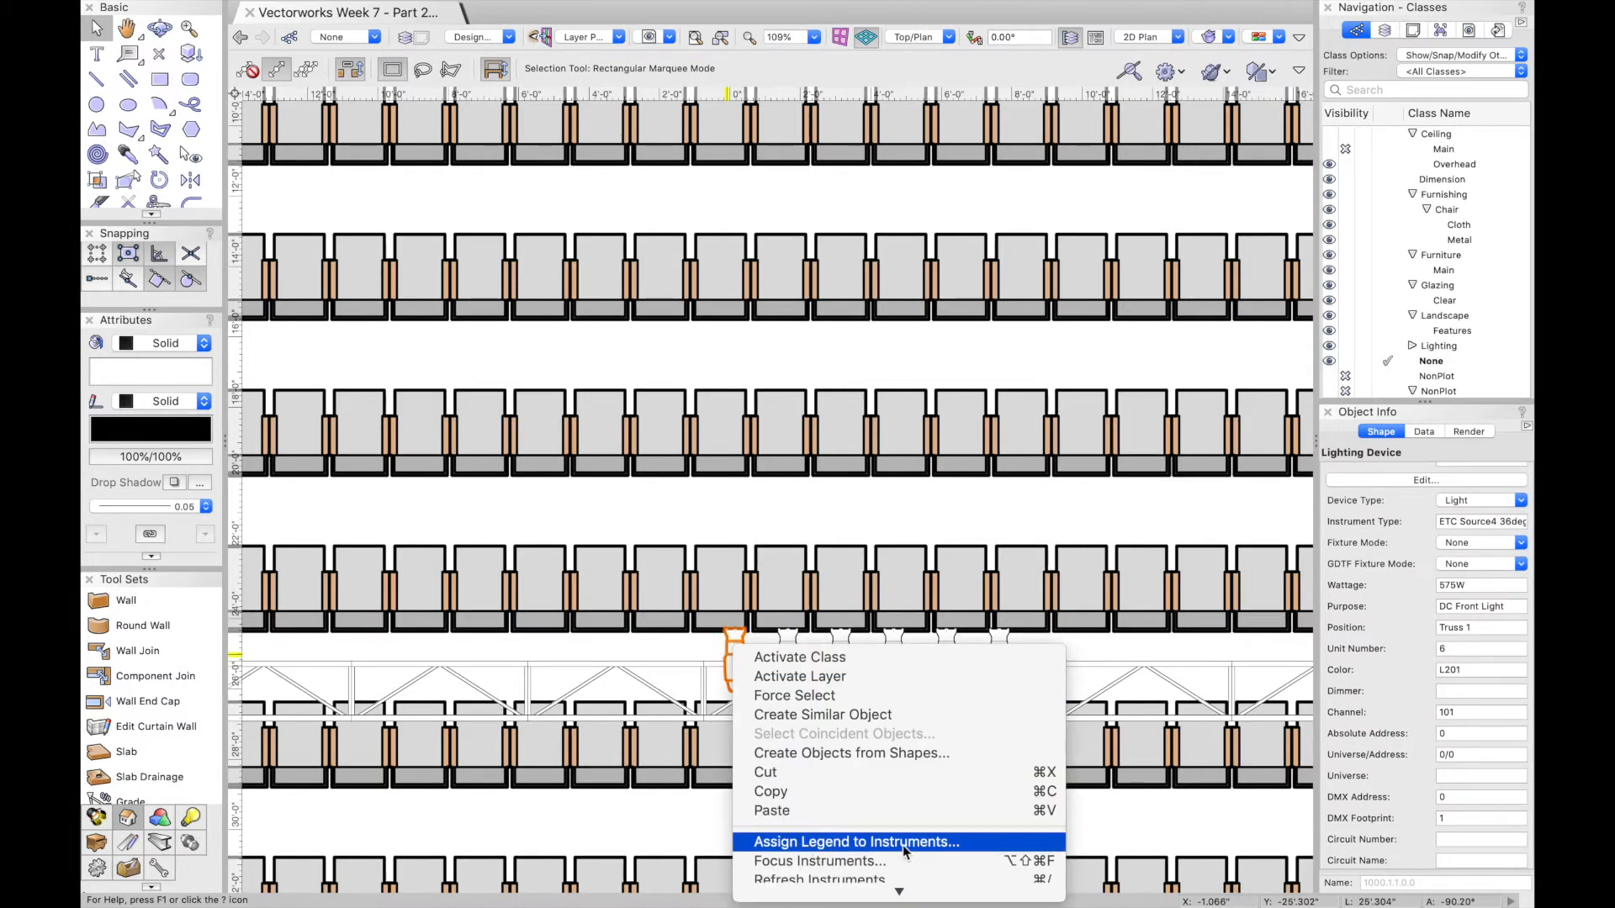
click(813, 844)
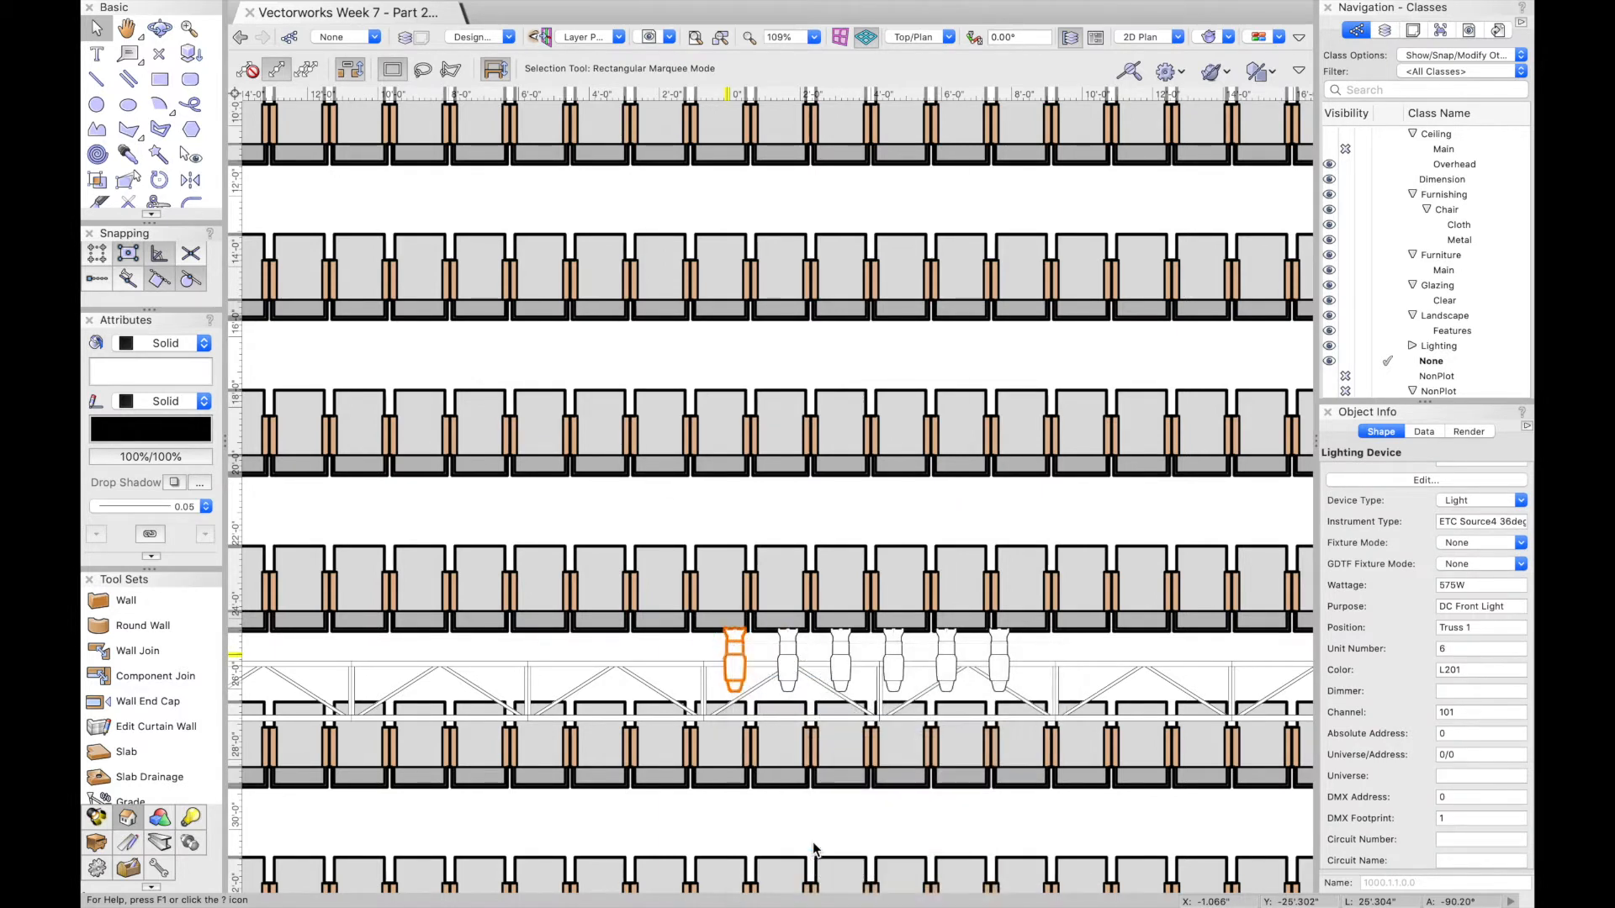
click(713, 252)
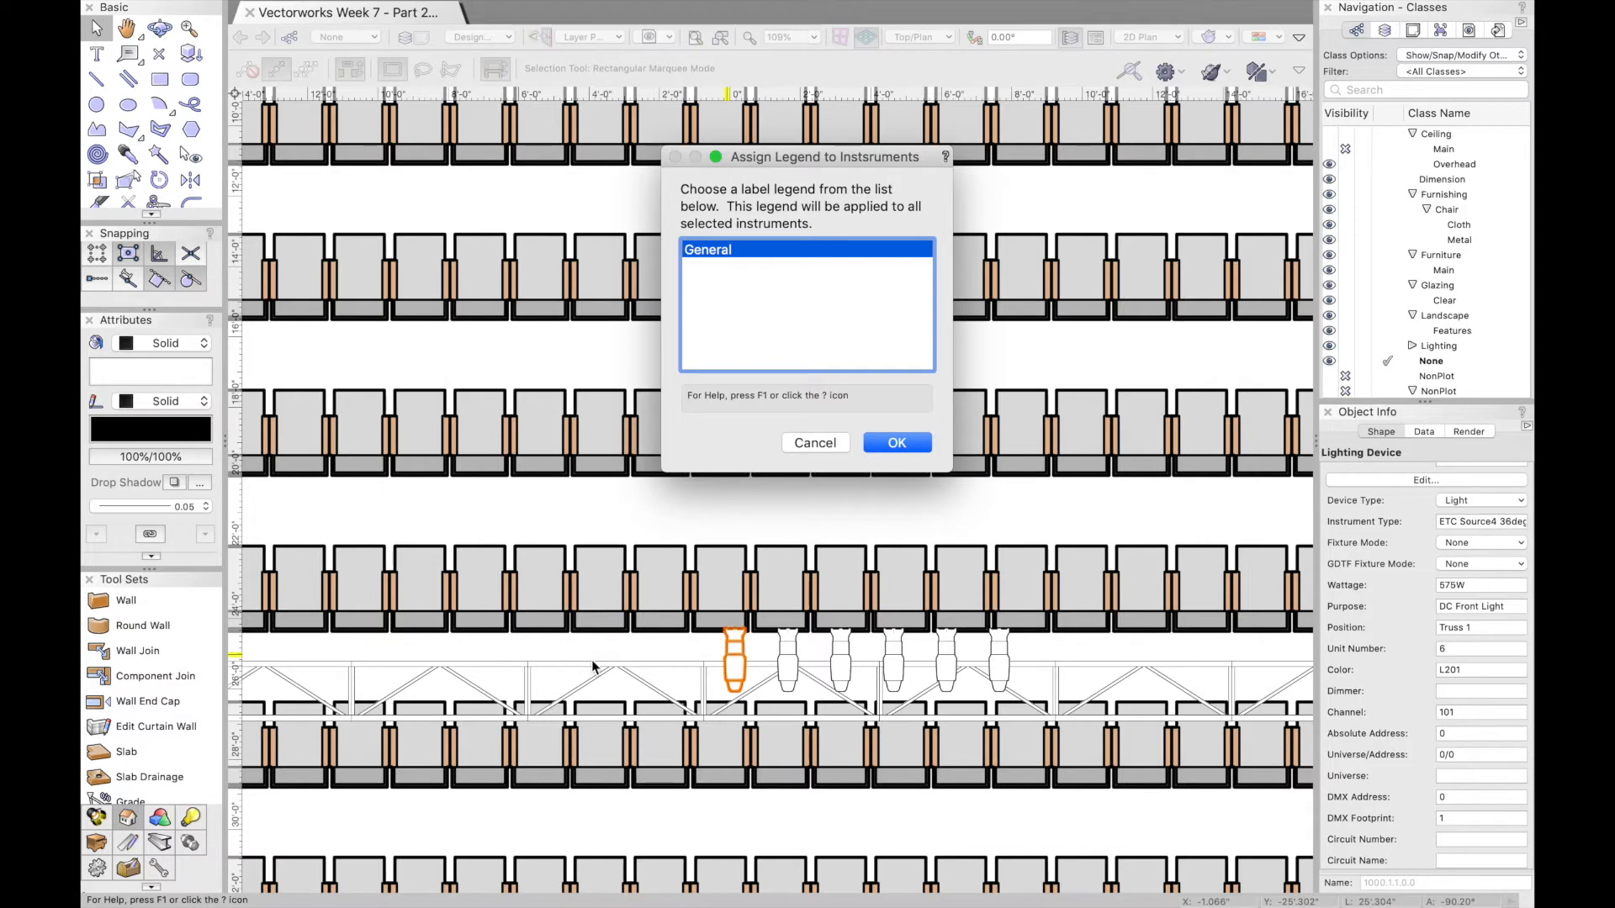
click(891, 443)
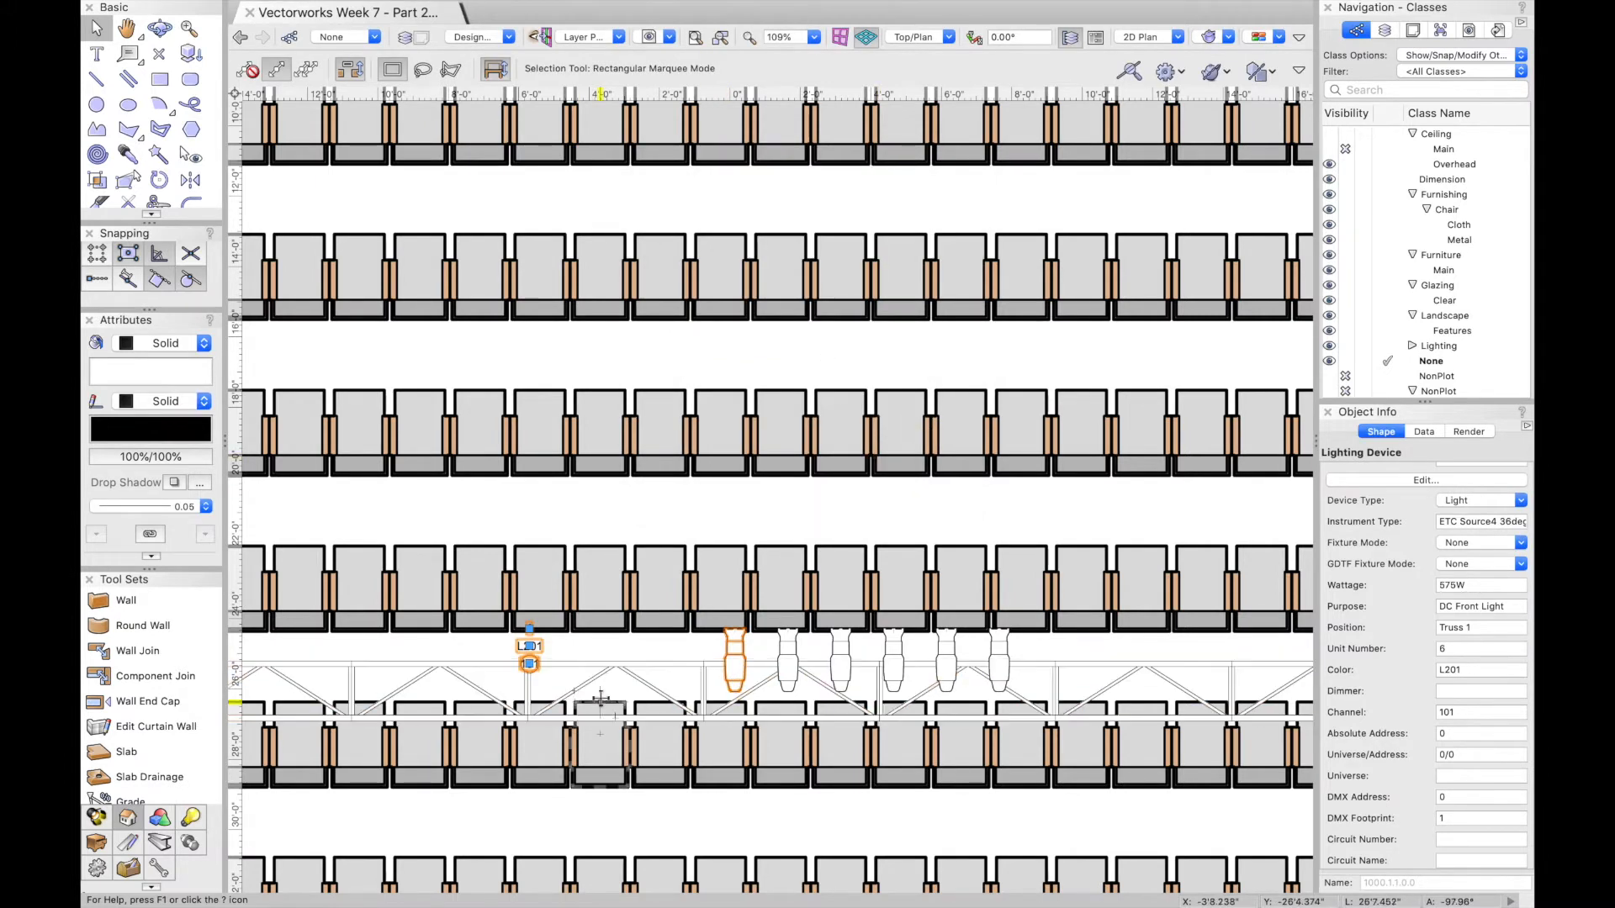
click(606, 654)
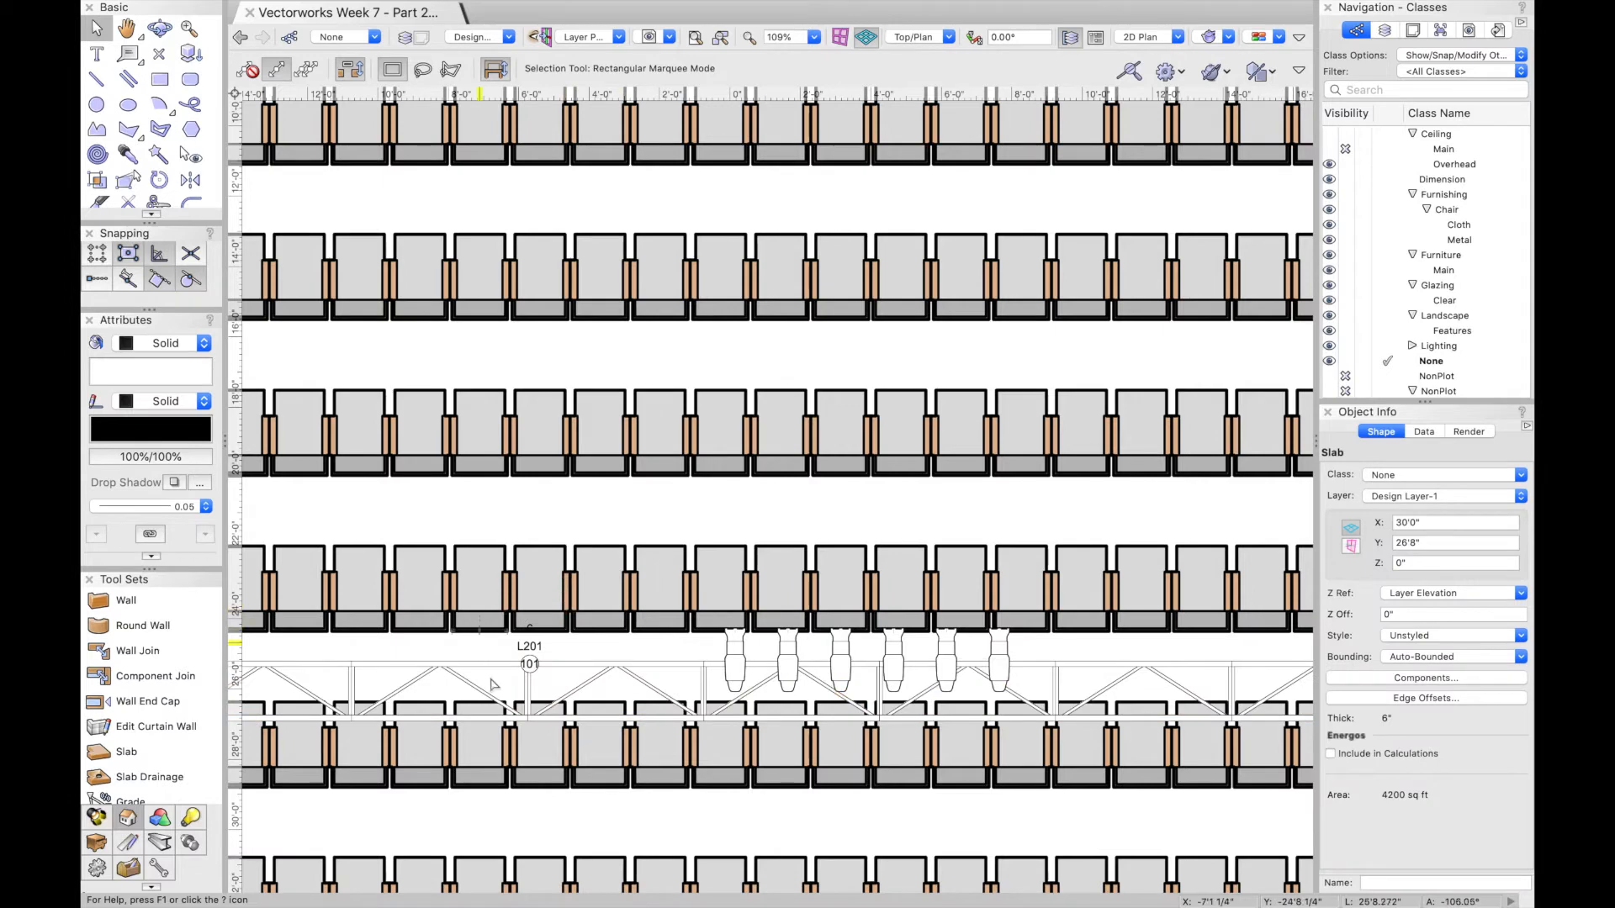
Open the 2D layout of the General label legend for editing
scroll(505, 652, up, 3)
scroll(505, 653, up, 4)
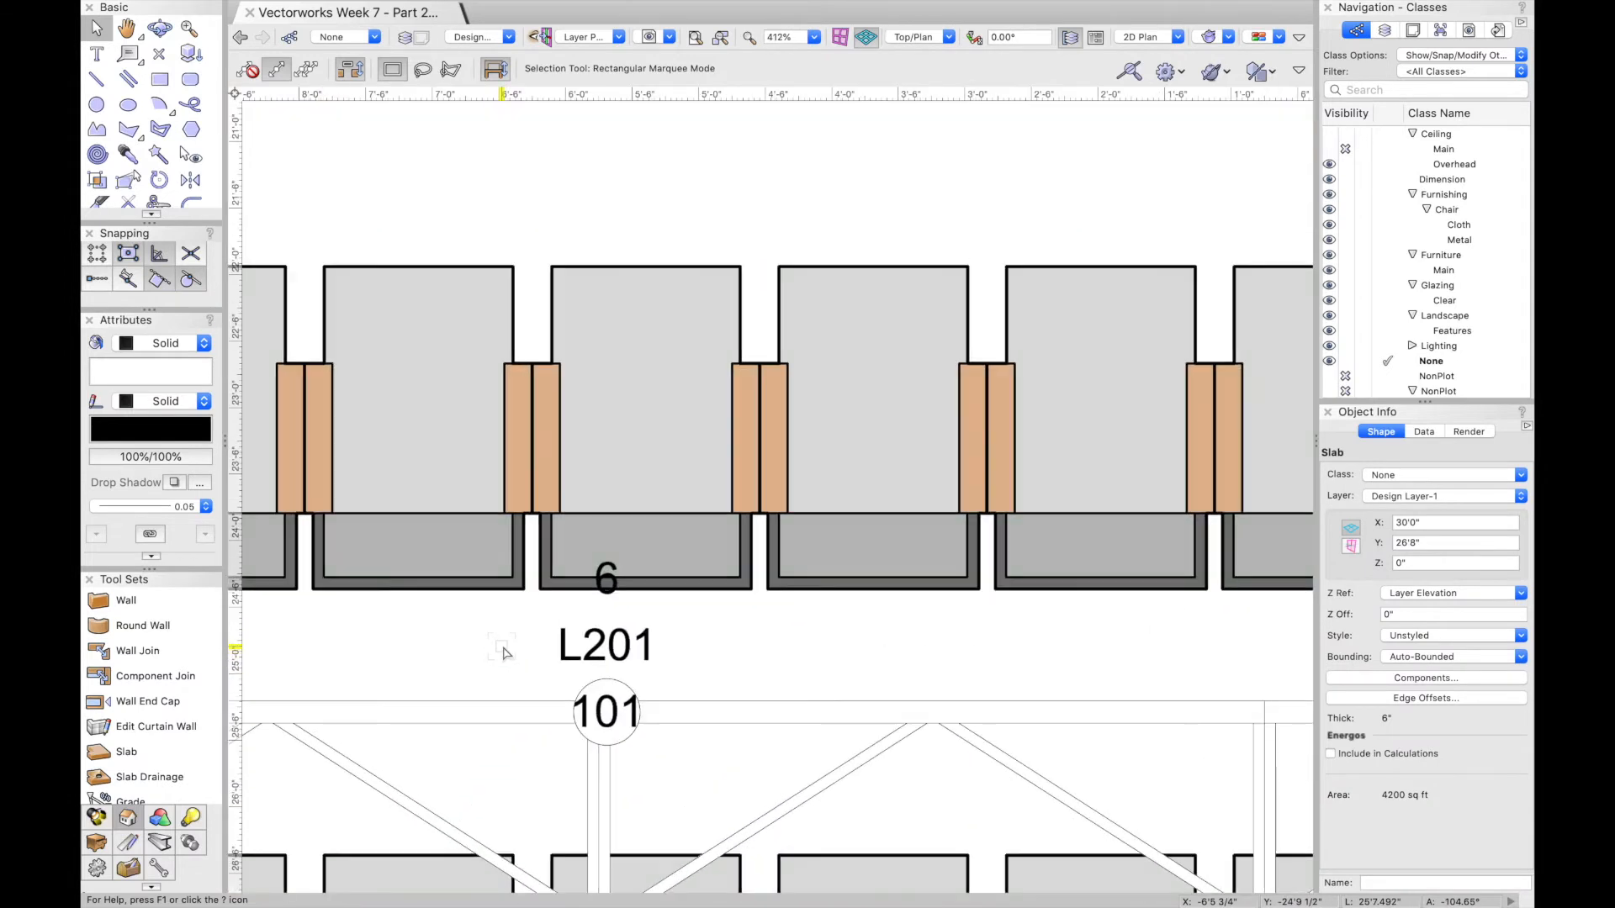
scroll(504, 652, down, 4)
scroll(505, 653, up, 1)
scroll(505, 652, down, 2)
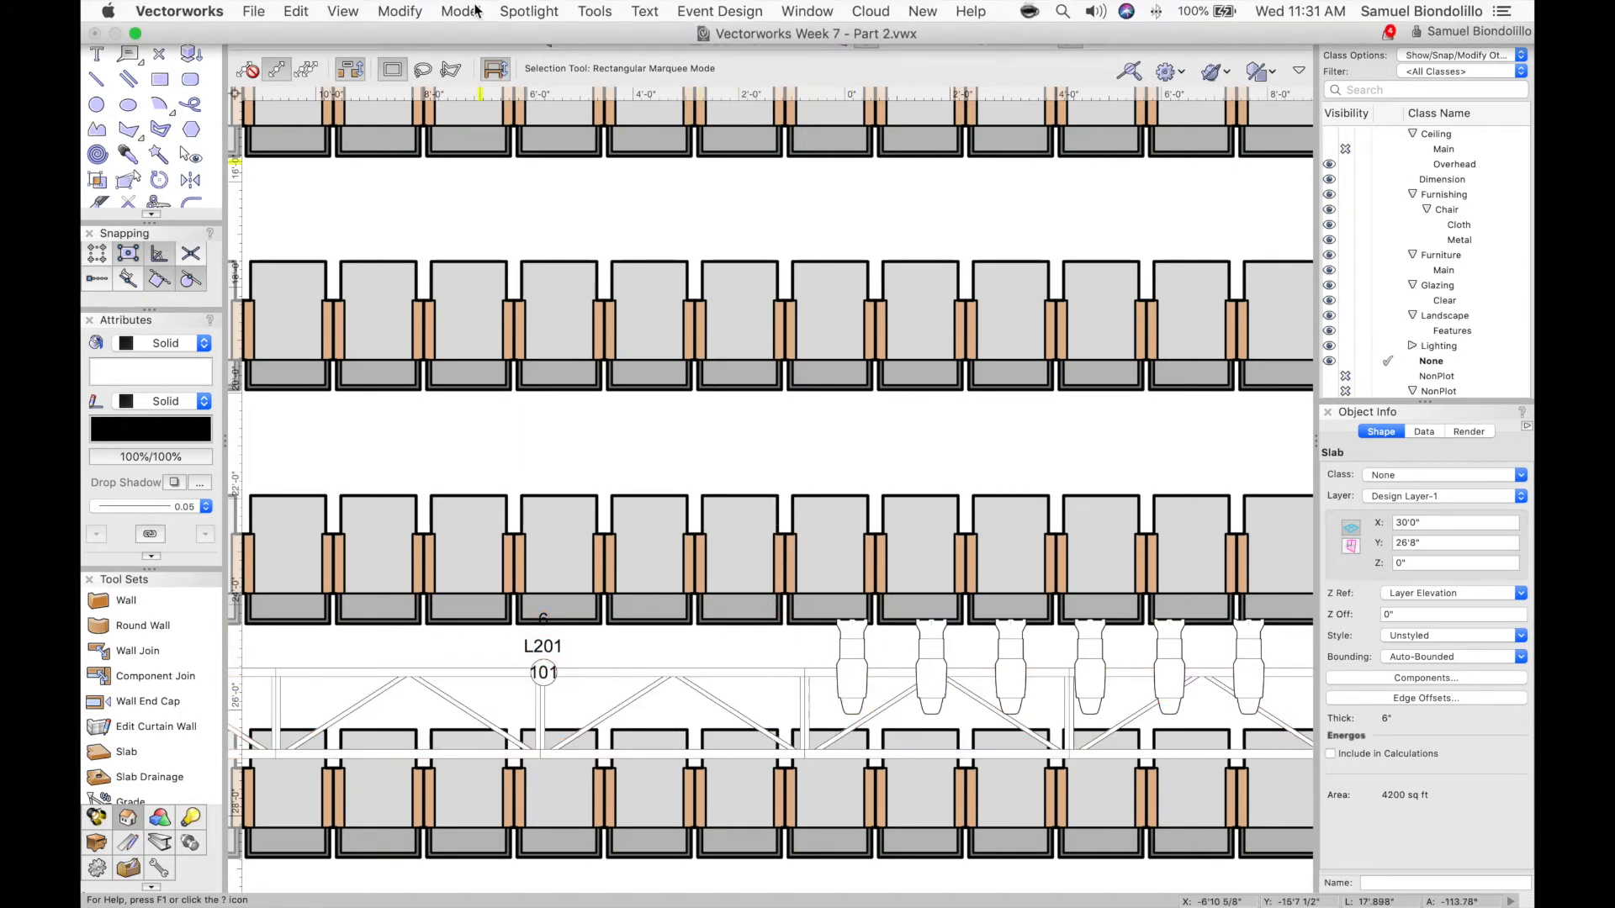
click(529, 10)
mouse_move(608, 209)
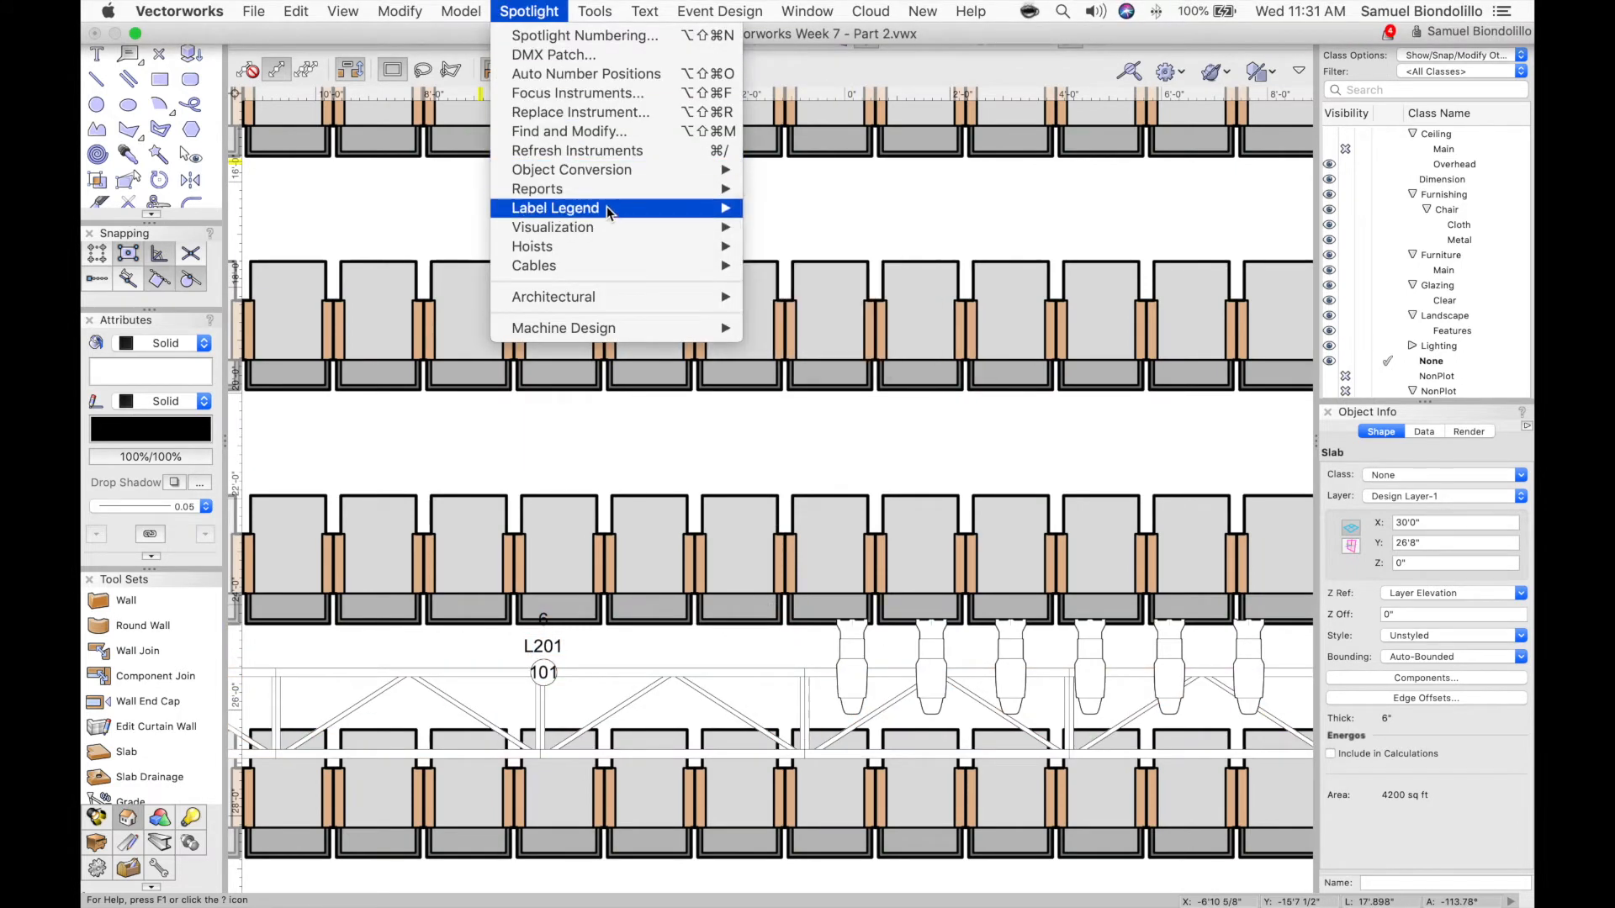
click(792, 226)
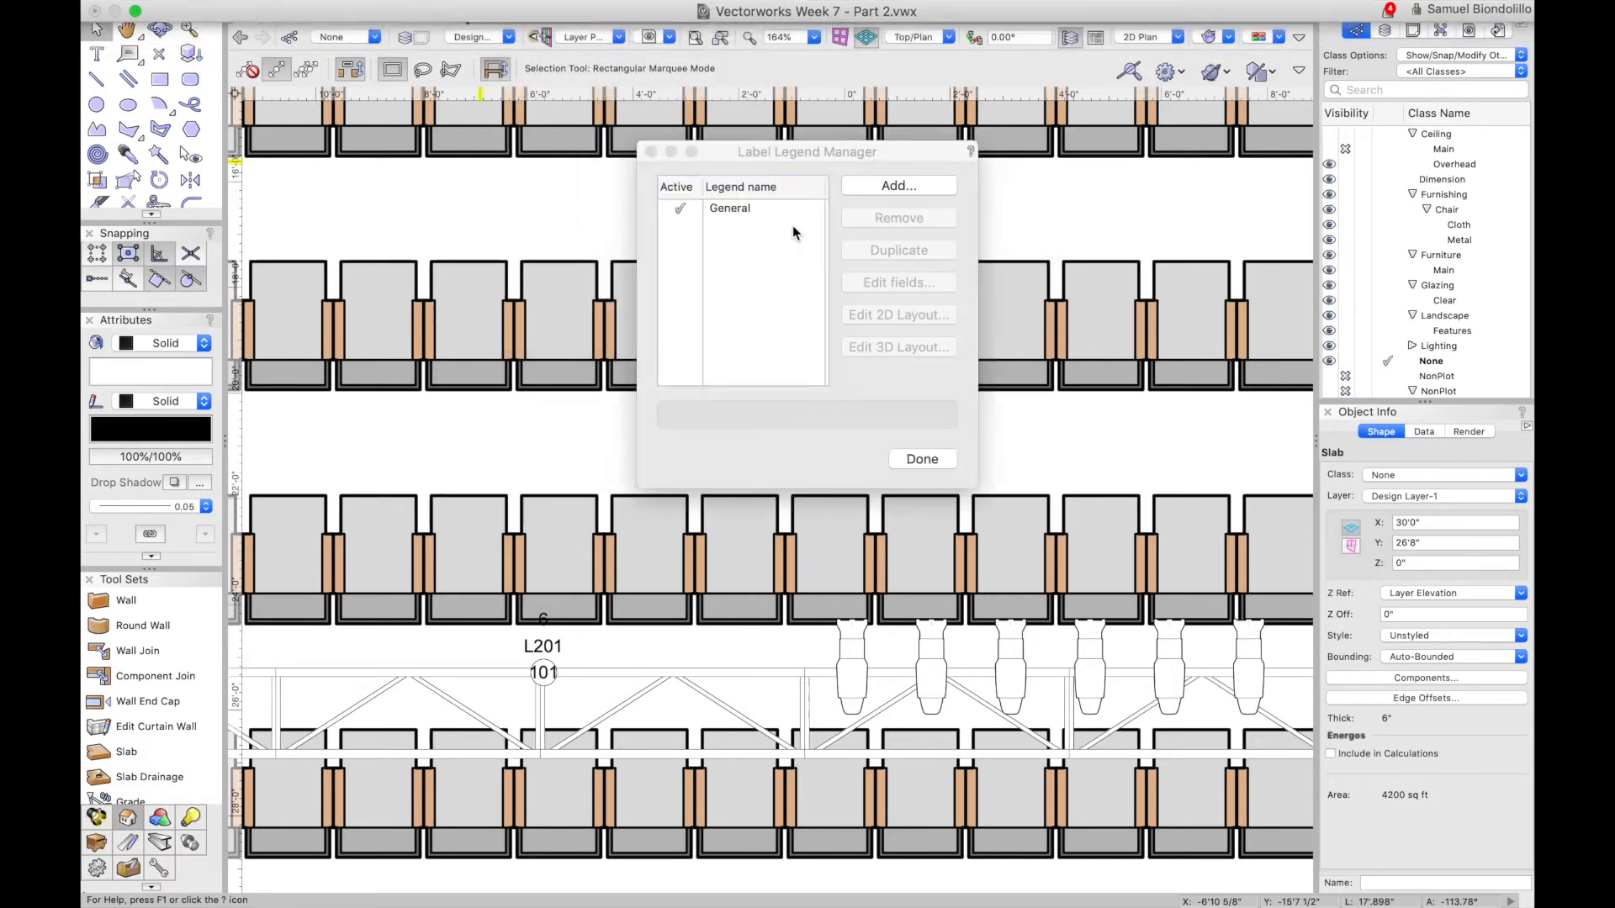
click(733, 204)
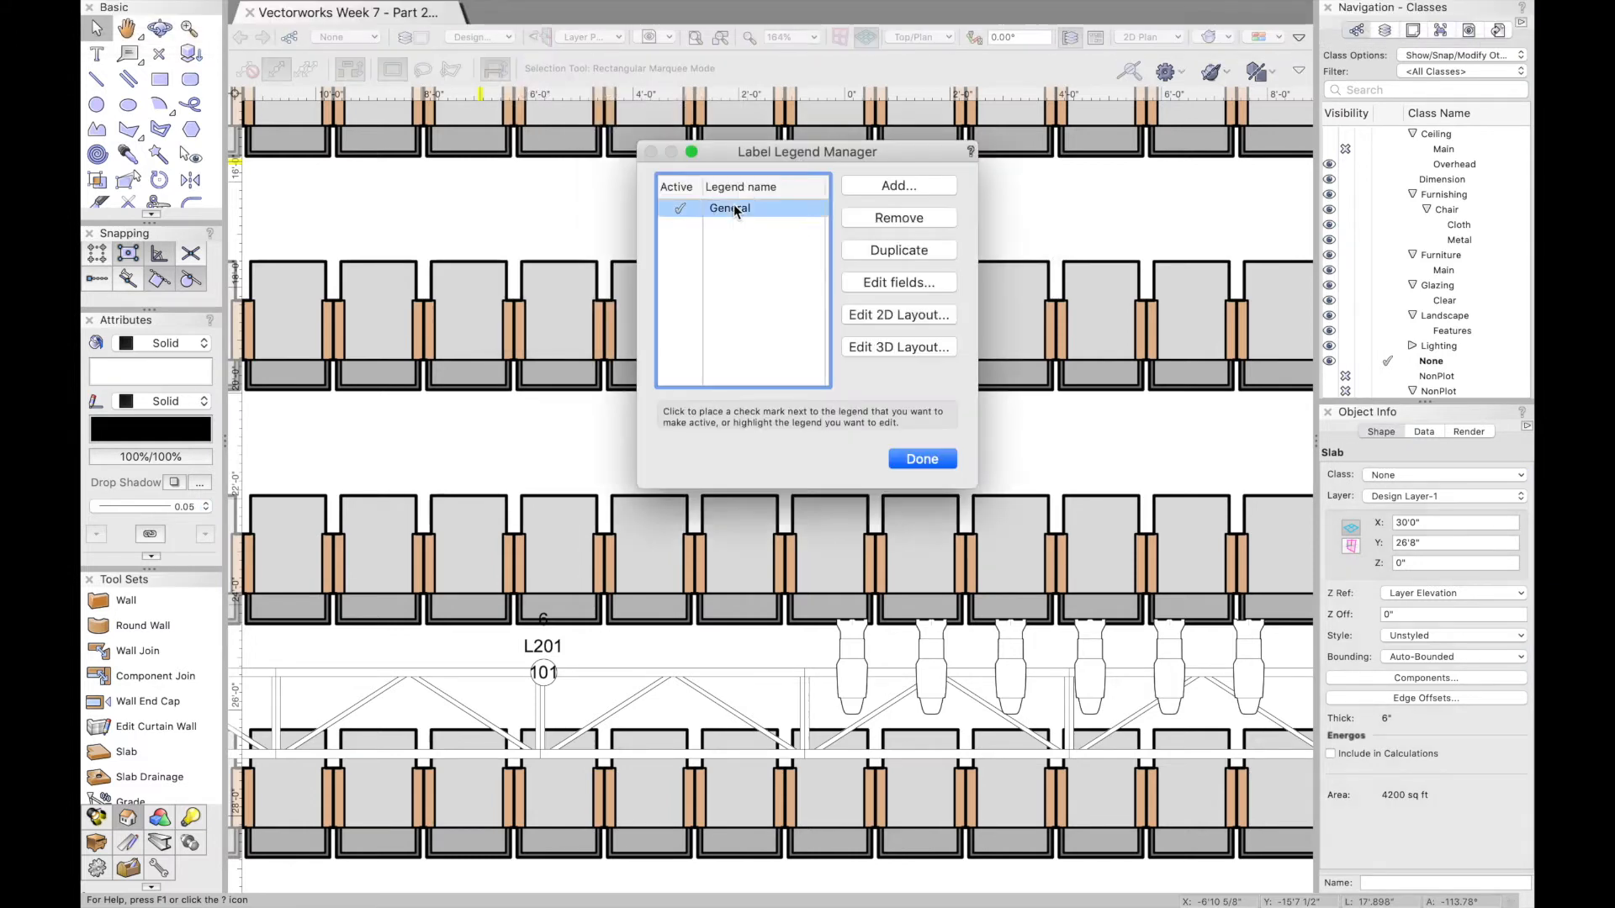
click(896, 323)
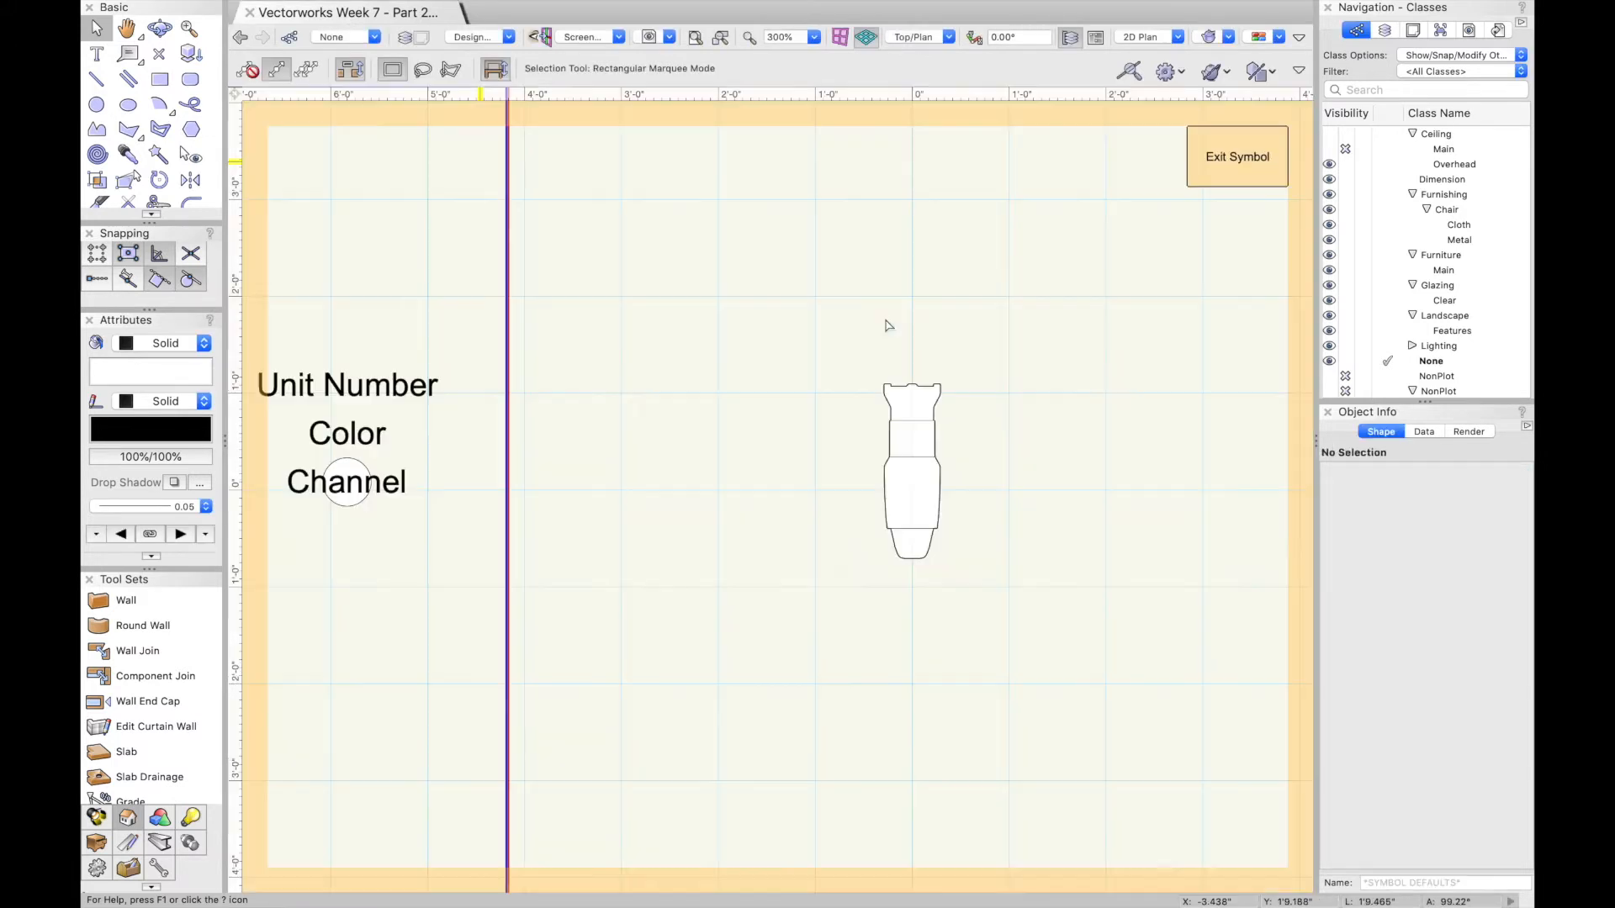
Place the Unit Number label on the fixture symbol's insertion point and the Color label beside the symbol's upper end
scroll(694, 286, down, 6)
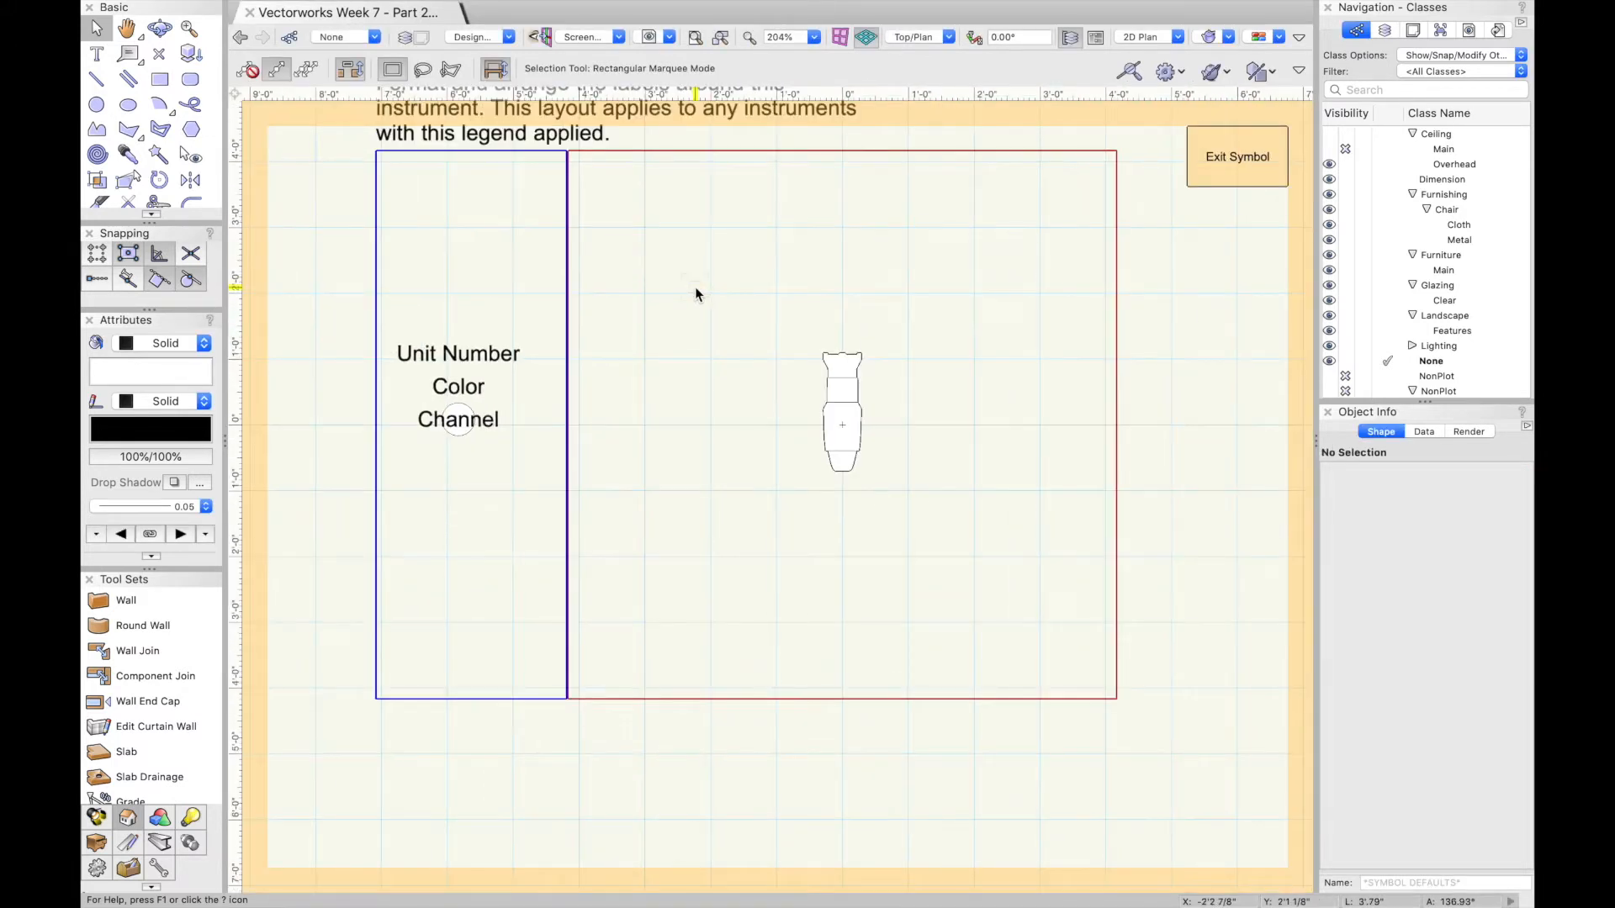
scroll(820, 178, up, 1)
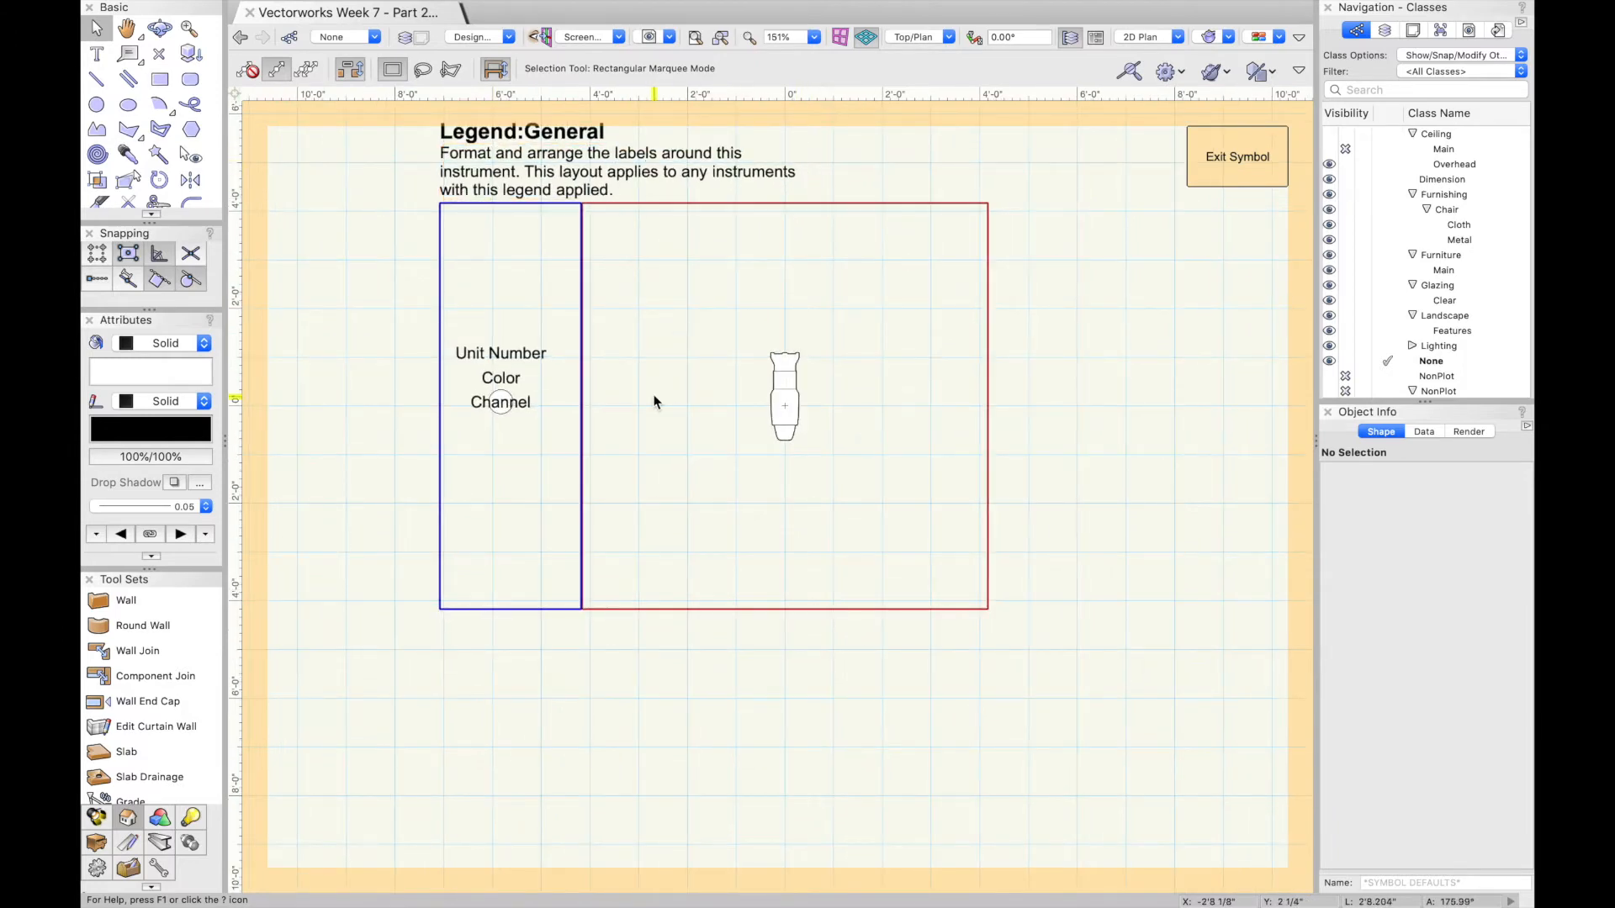
scroll(501, 400, up, 4)
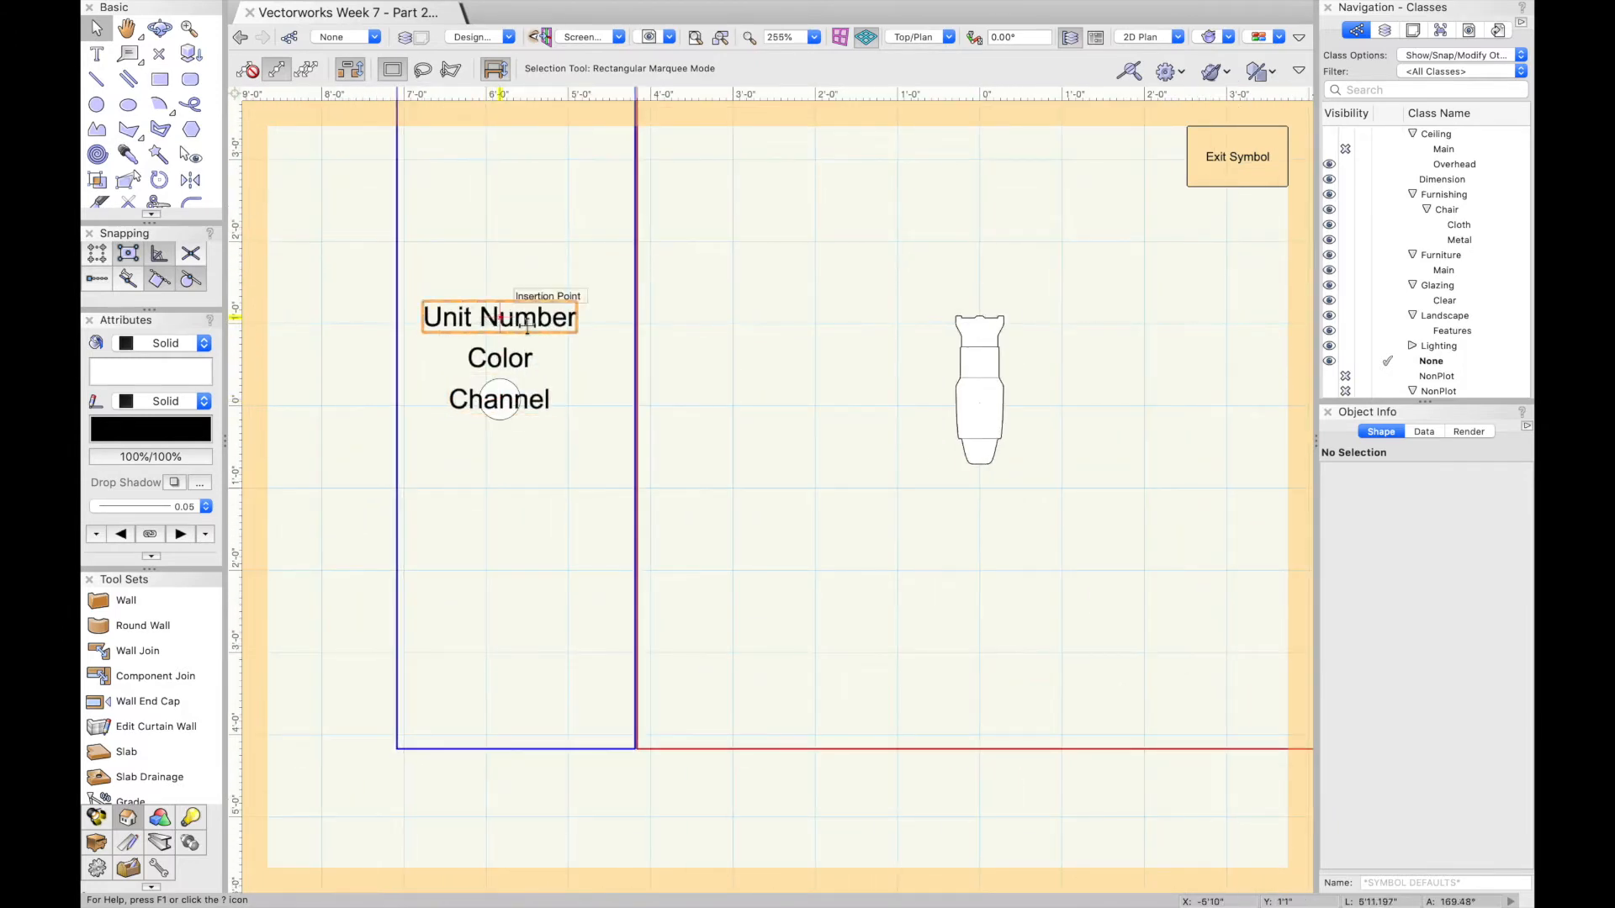
drag(499, 319, 982, 407)
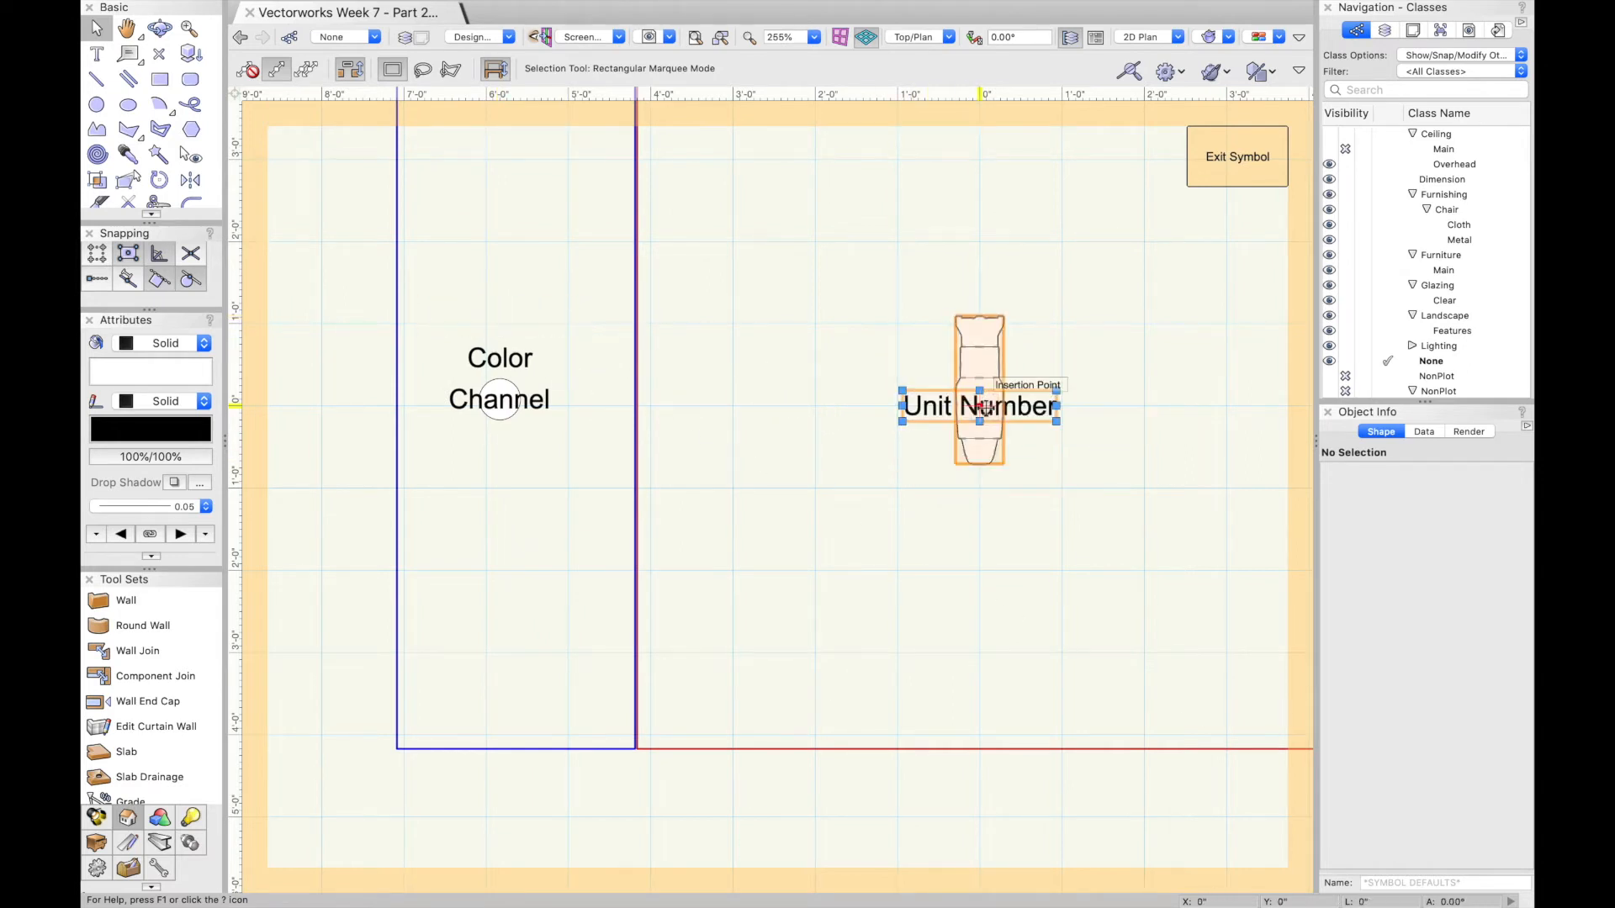
click(953, 495)
drag(535, 354, 876, 330)
click(876, 391)
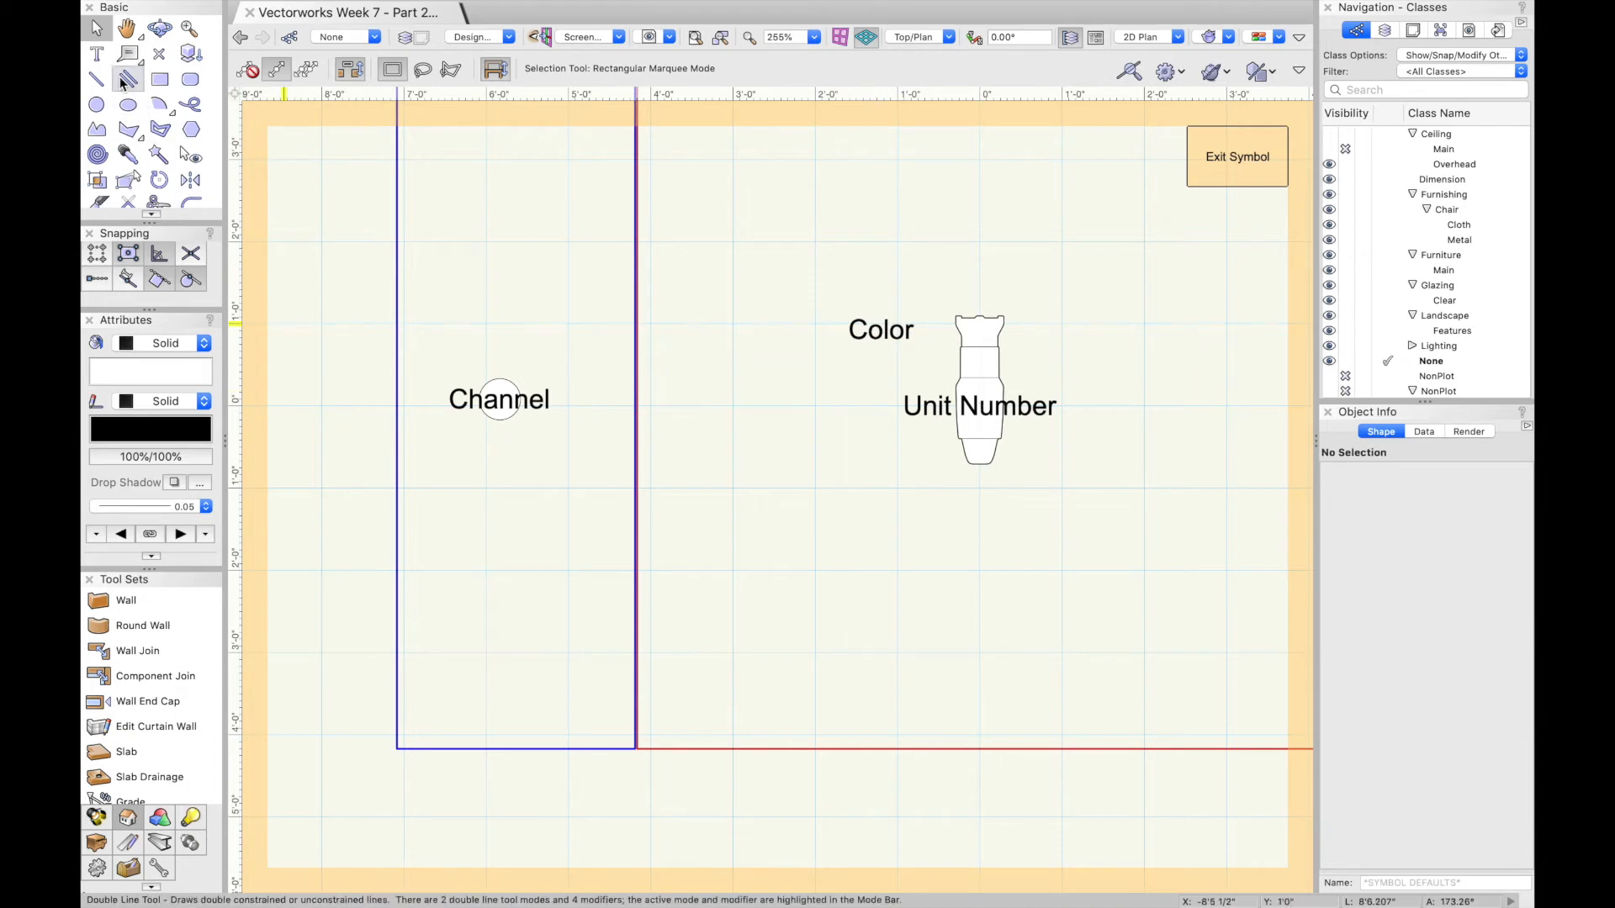
Draw a vertical guide line about 5'9" long, centred on the fixture symbol's insertion point
click(97, 78)
click(350, 70)
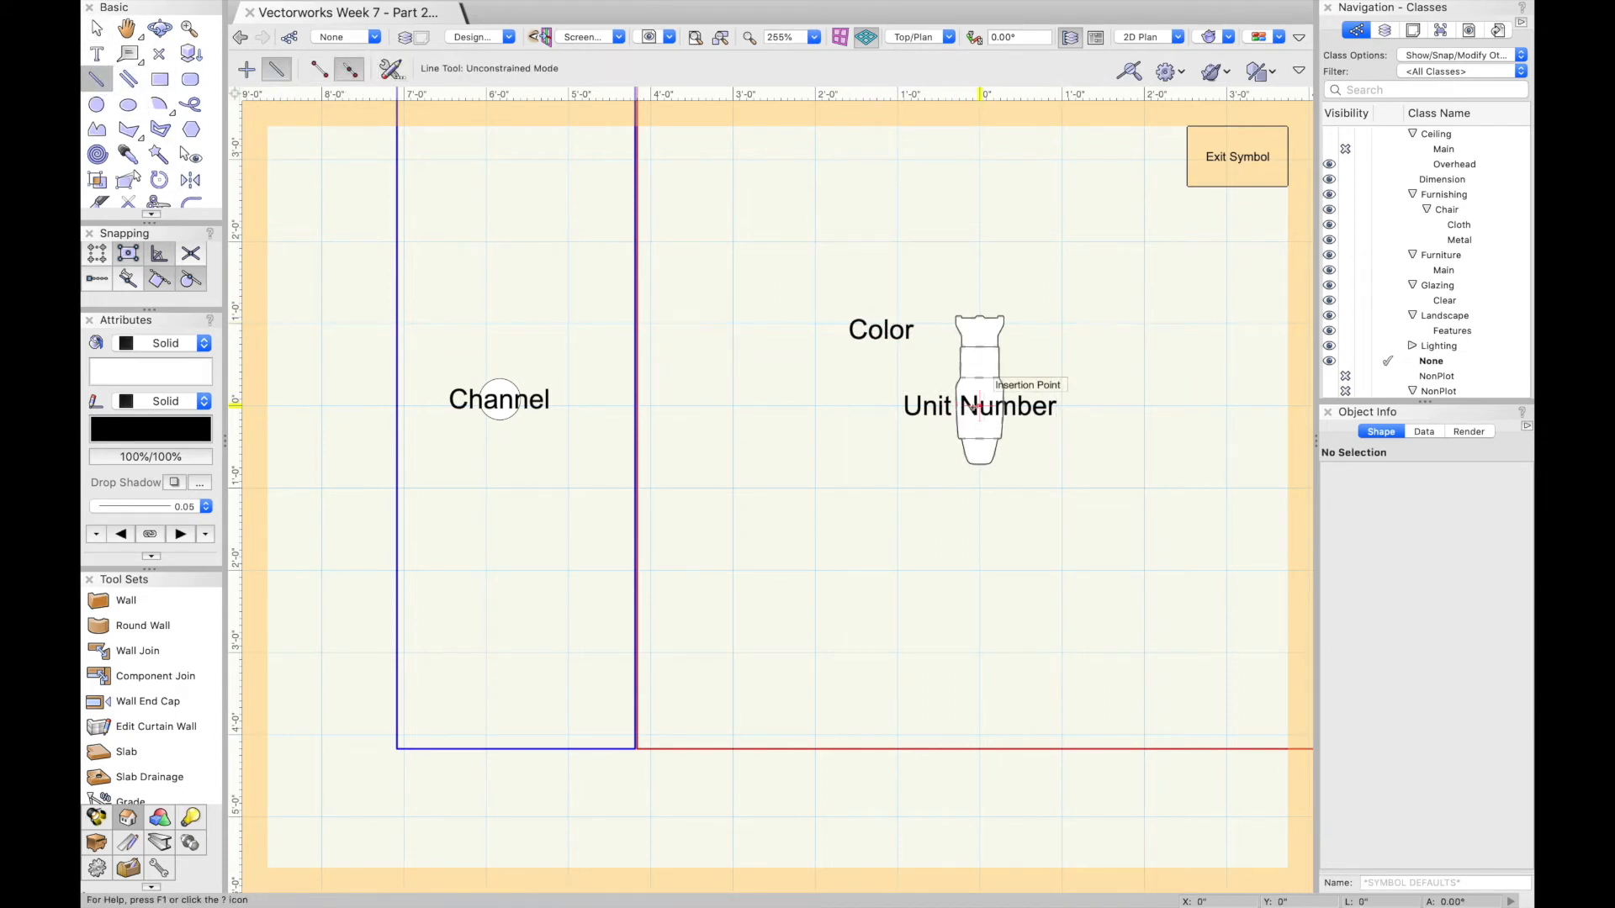
click(978, 406)
click(980, 169)
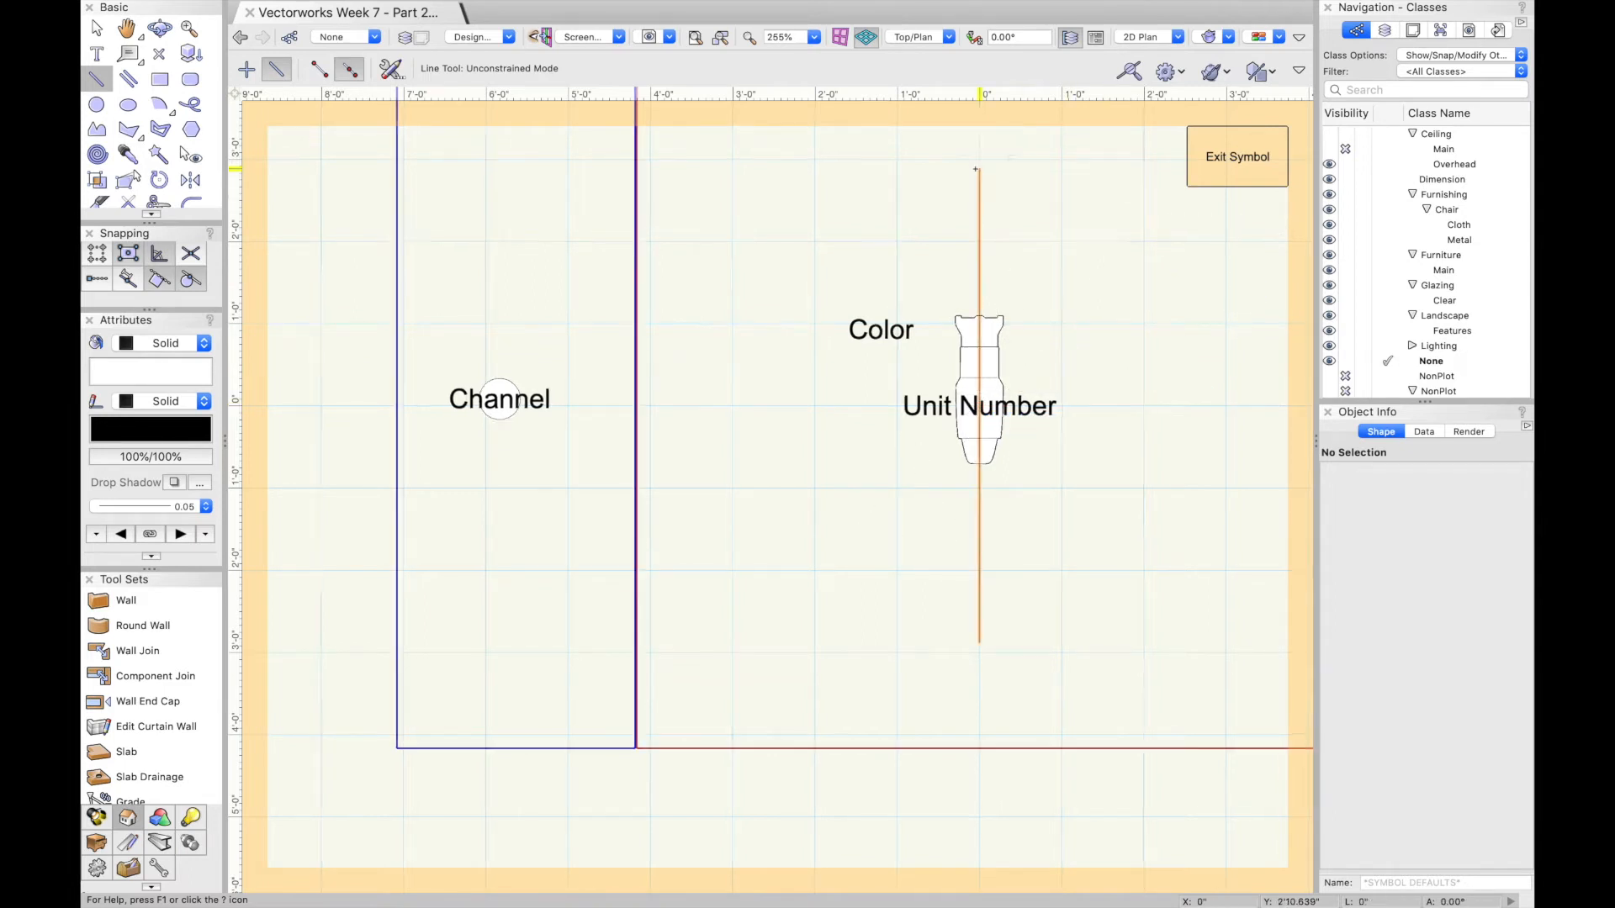
click(97, 28)
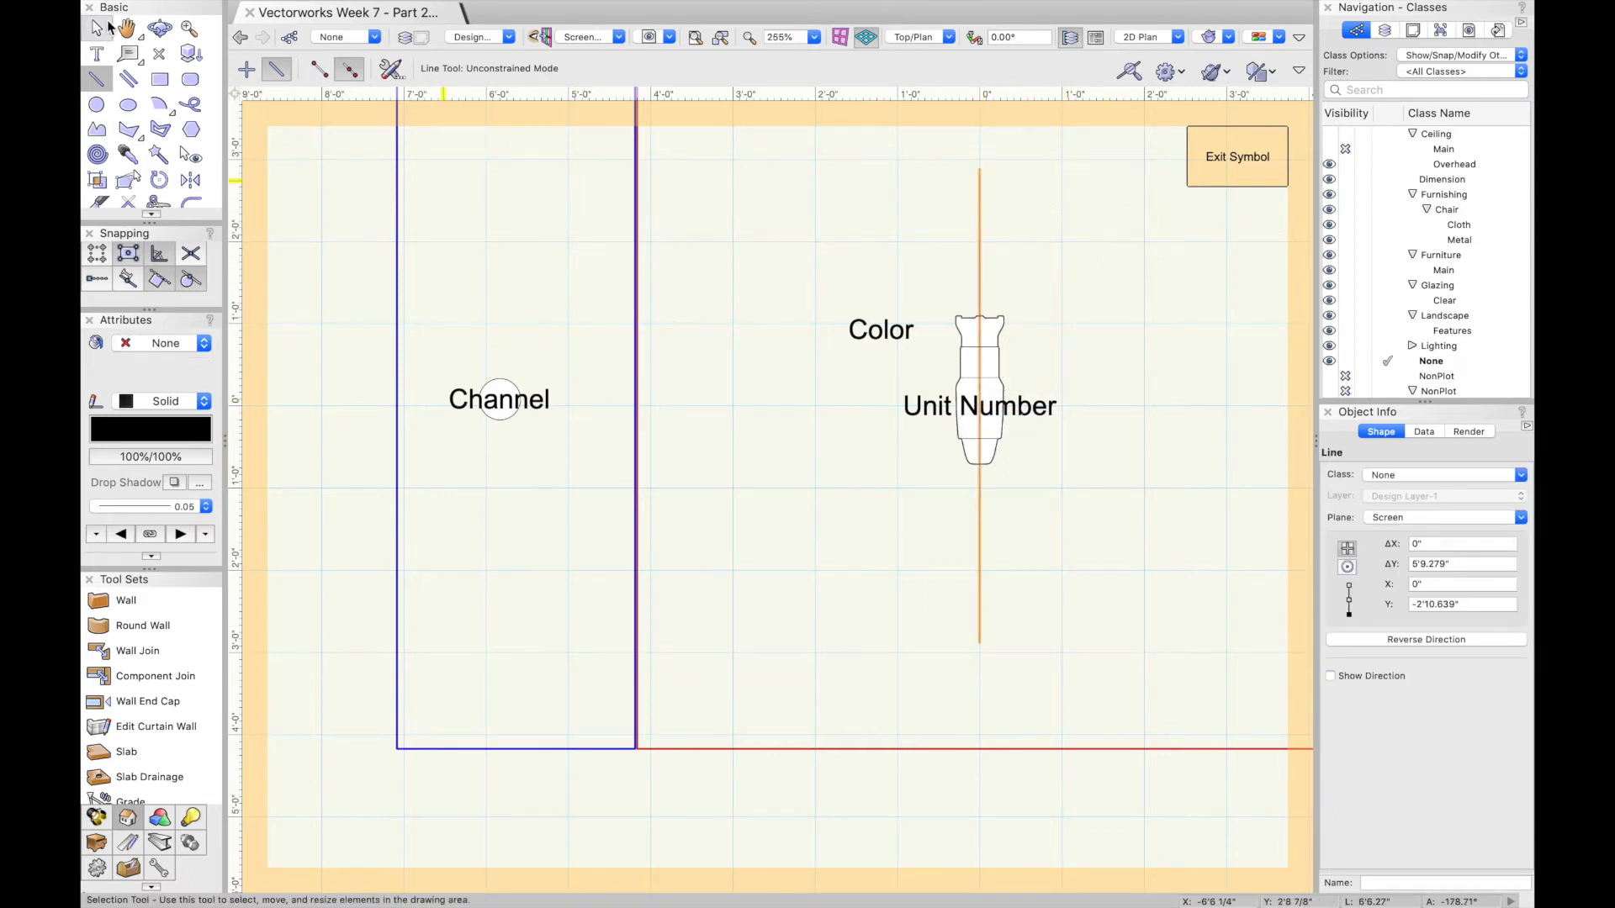
click(888, 405)
Centre the Color label on the guide line above the symbol and the Channel label with its circle just below it
drag(879, 331, 980, 297)
click(864, 349)
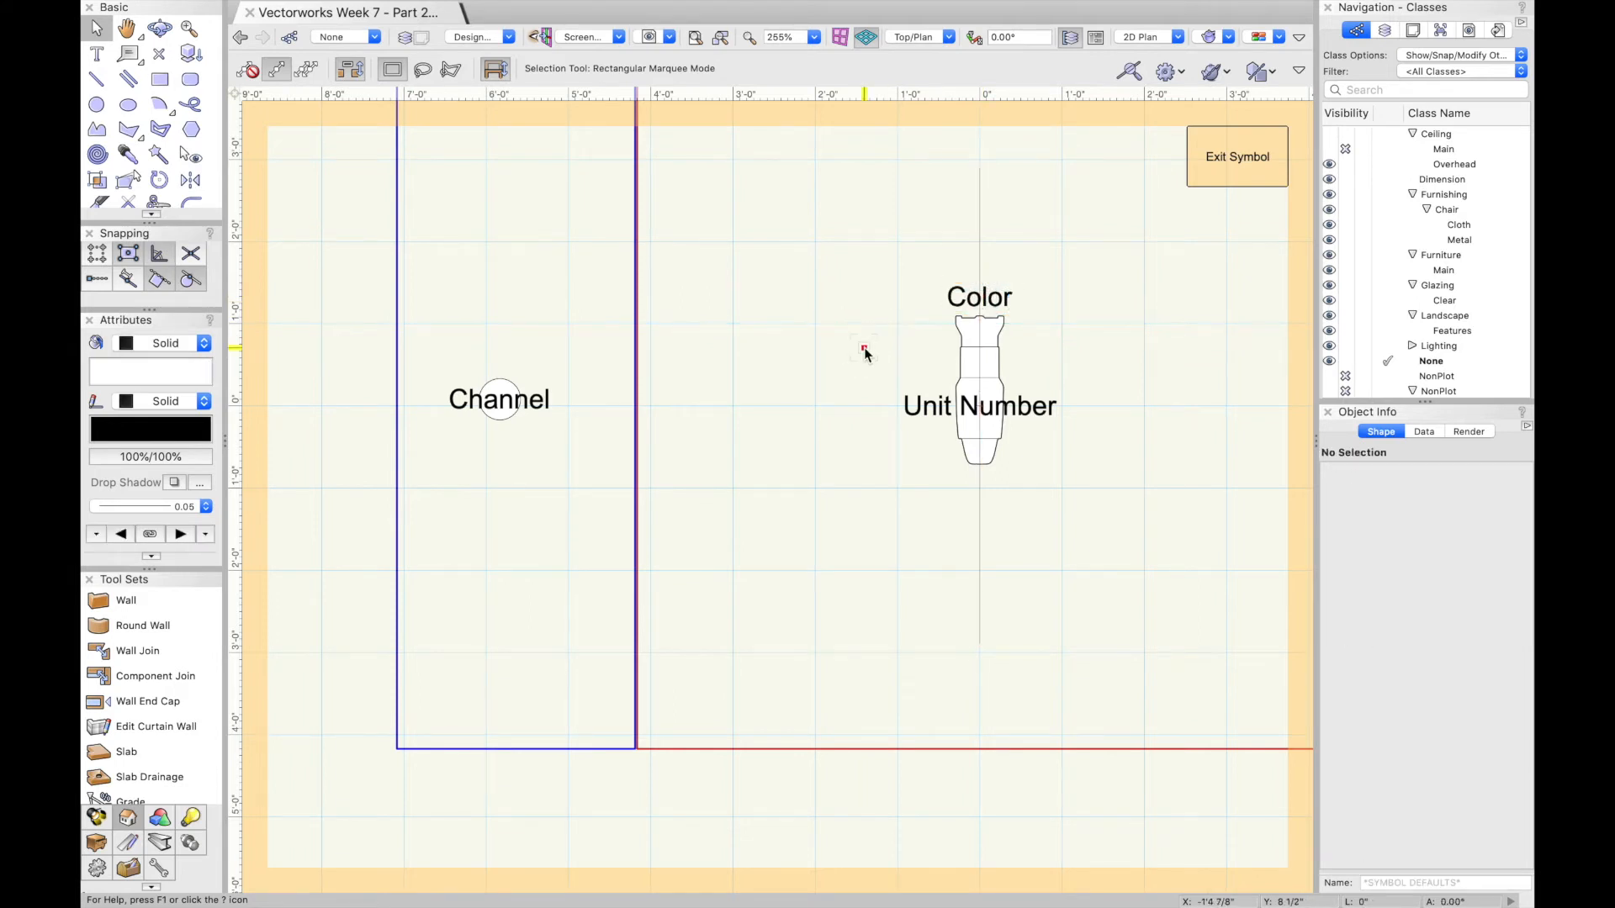
drag(502, 402, 508, 475)
drag(501, 398, 980, 491)
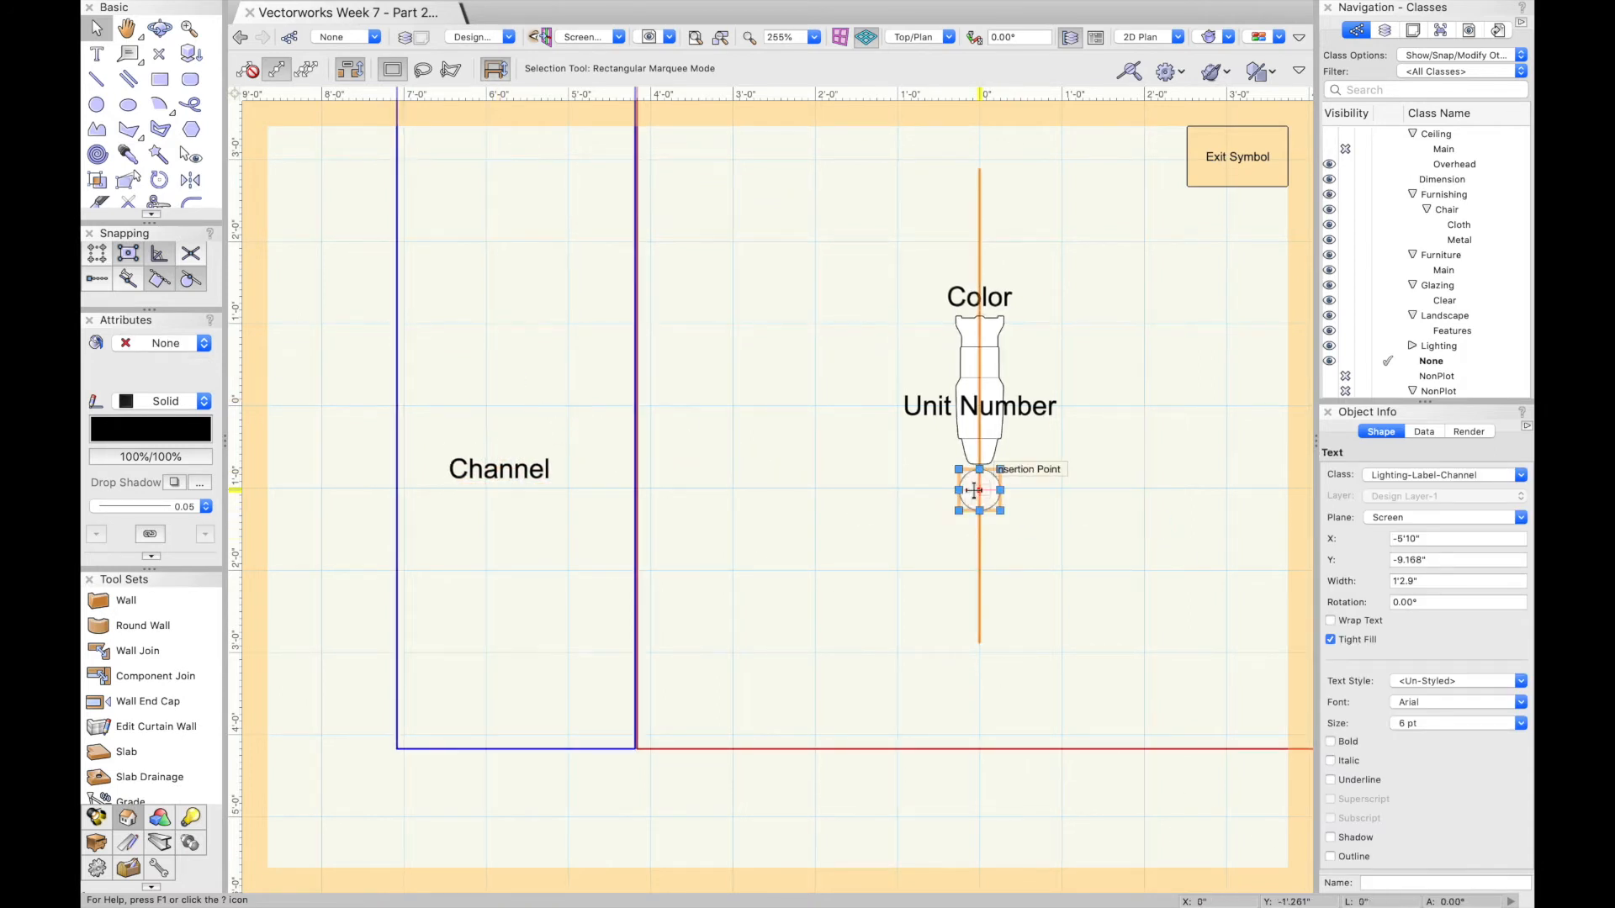
drag(494, 468, 981, 492)
click(916, 530)
Enlarge the Channel label's circle slightly and recentre it on the guide line behind the Channel text
scroll(995, 494, up, 5)
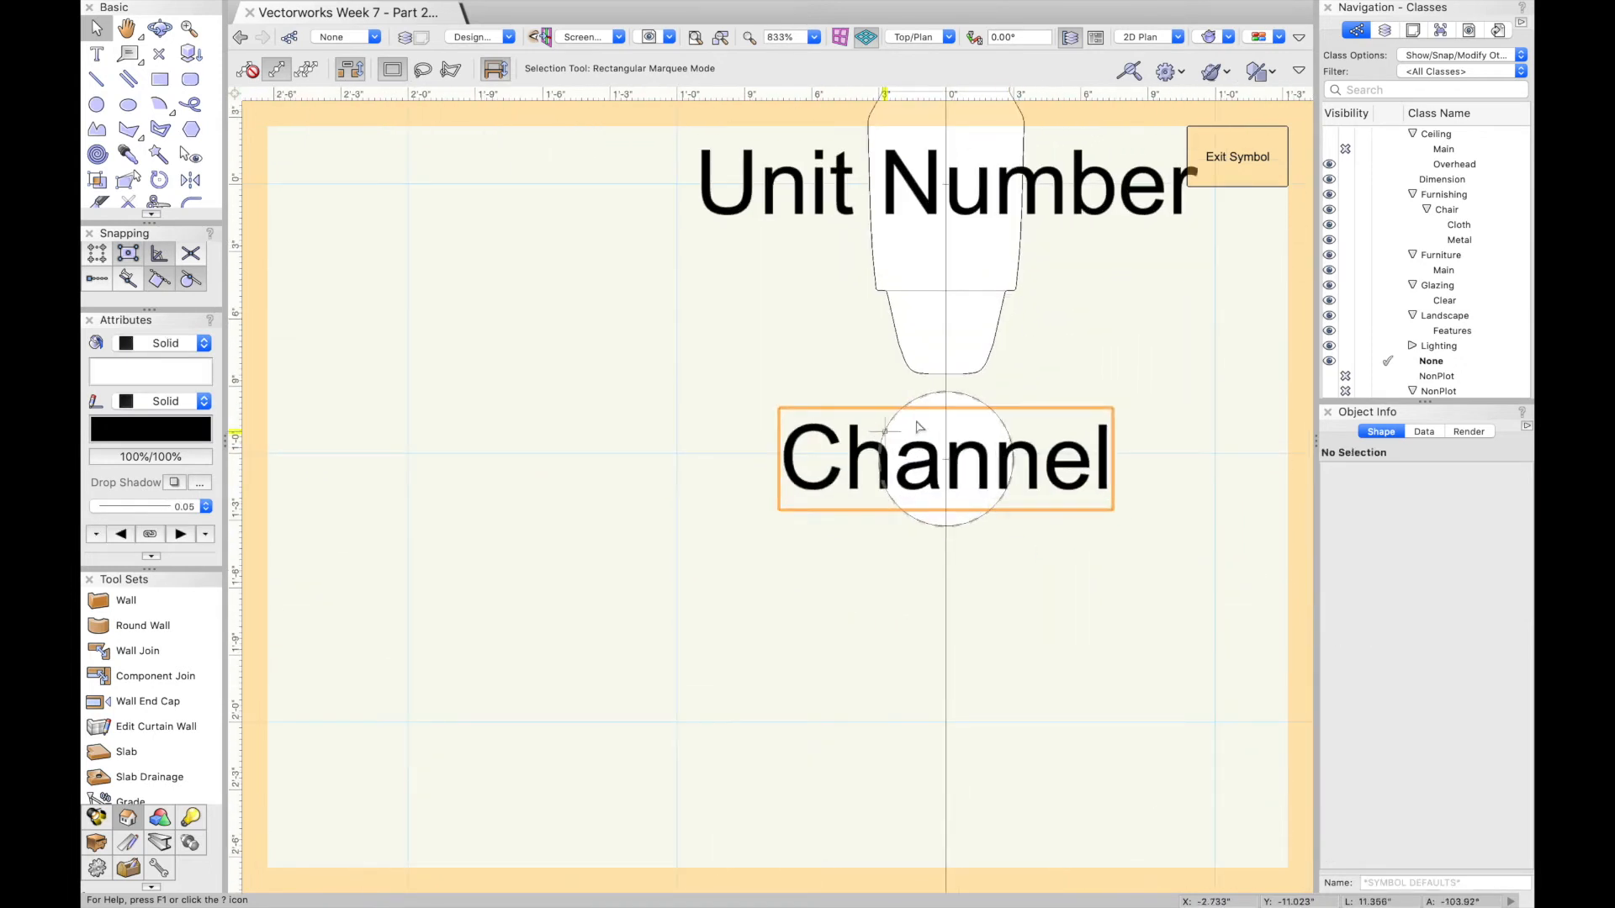
click(910, 516)
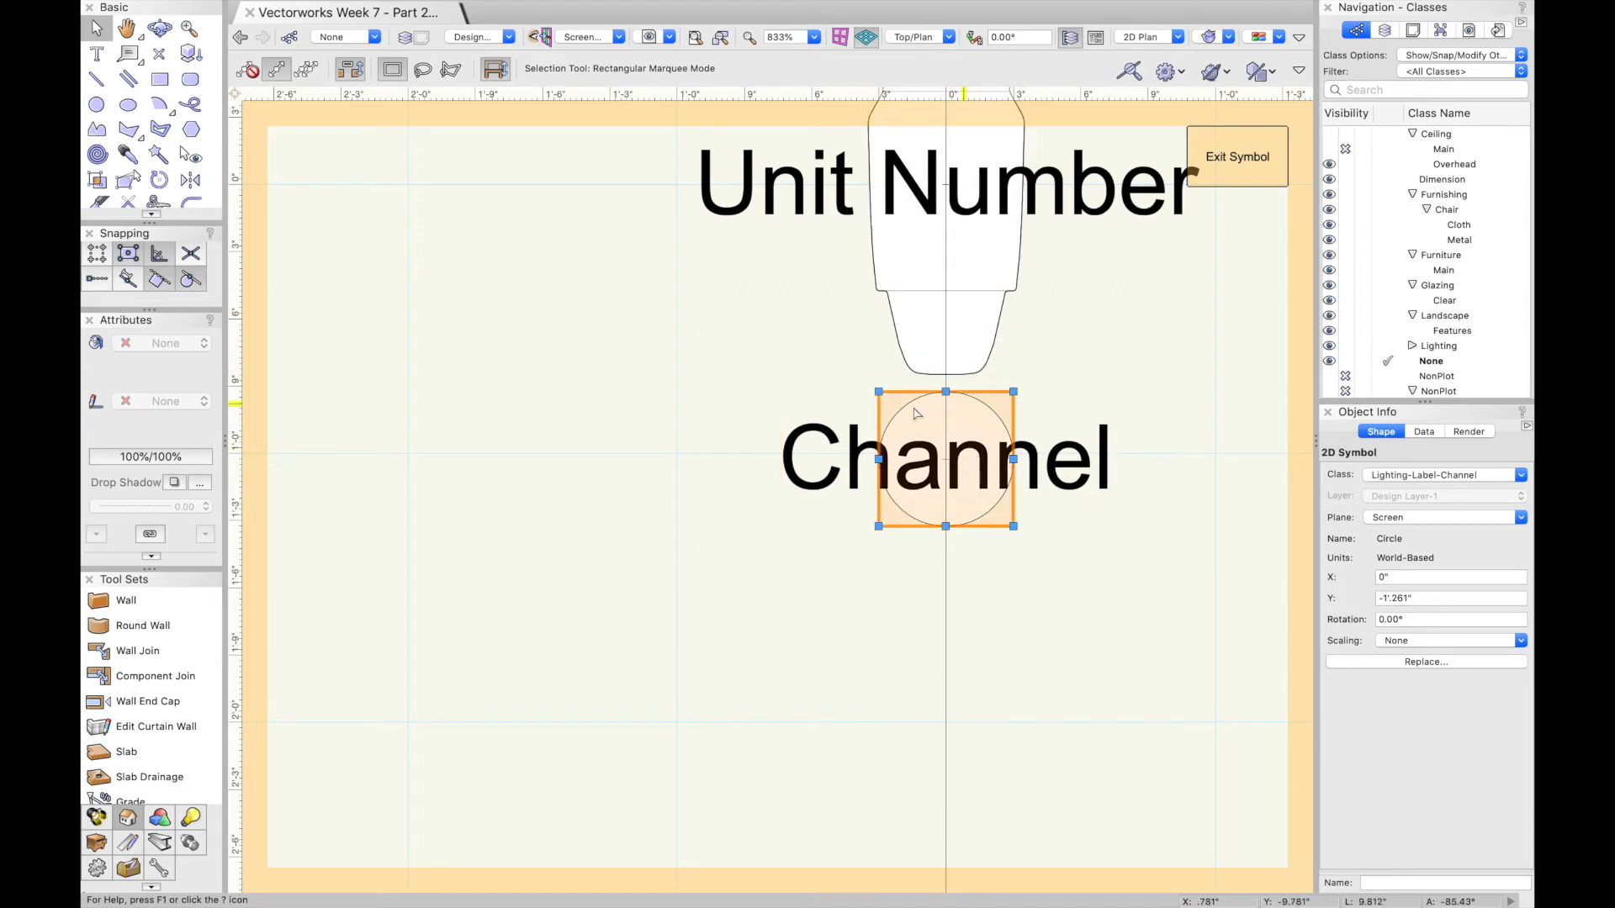
drag(1014, 392, 1041, 363)
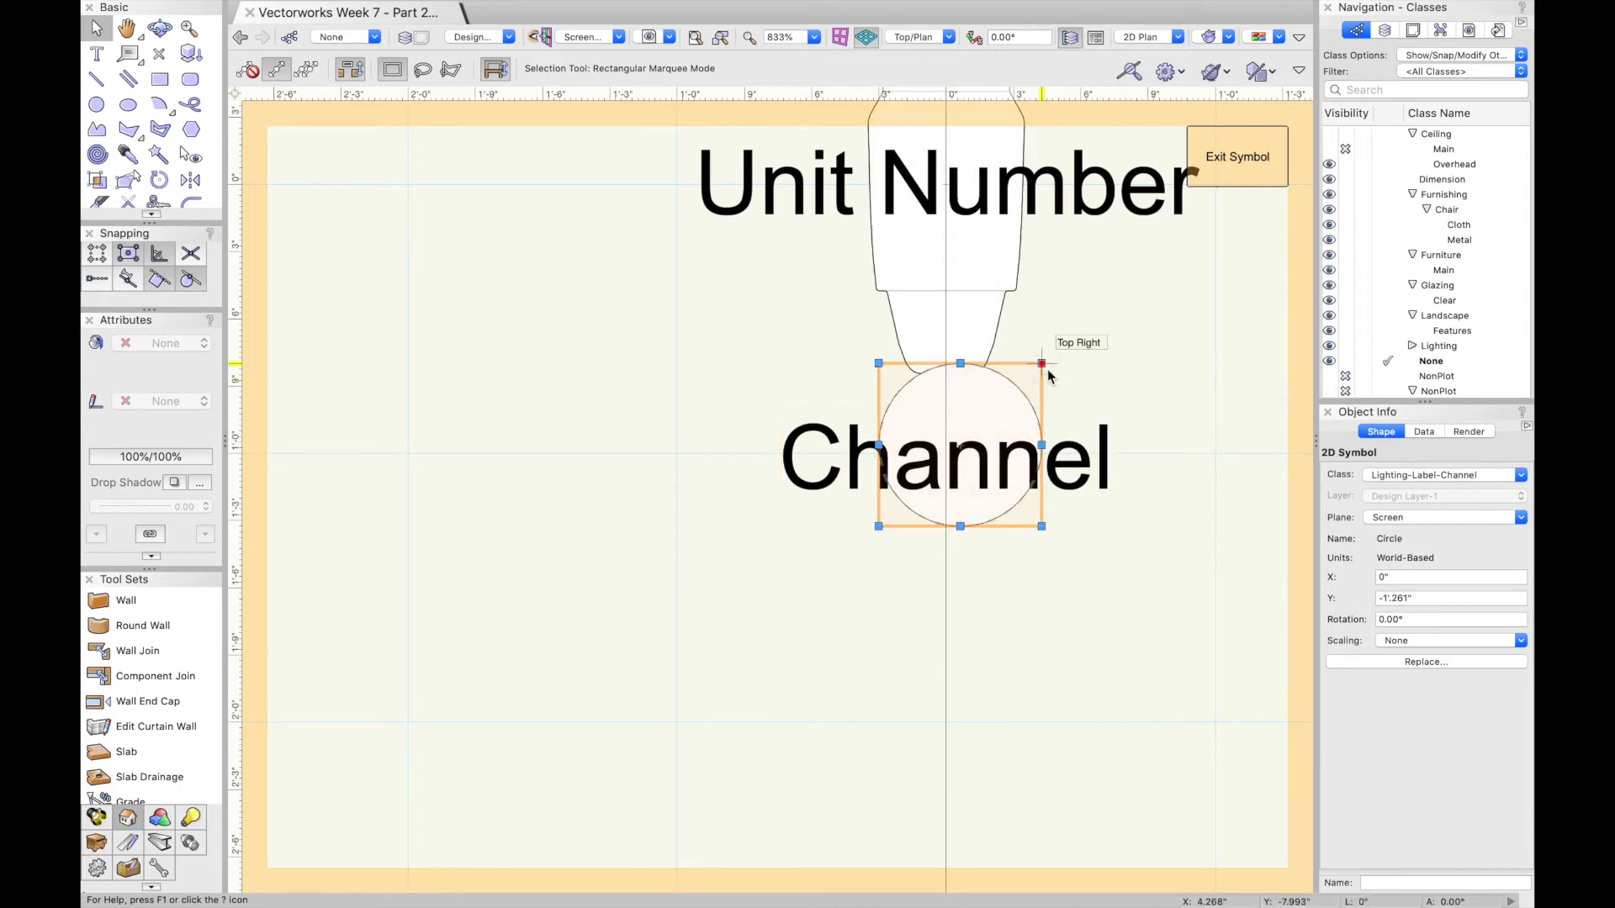
mouse_move(963, 439)
mouse_down()
mouse_move(1010, 439)
mouse_move(1038, 469)
mouse_move(948, 461)
mouse_up()
click(806, 562)
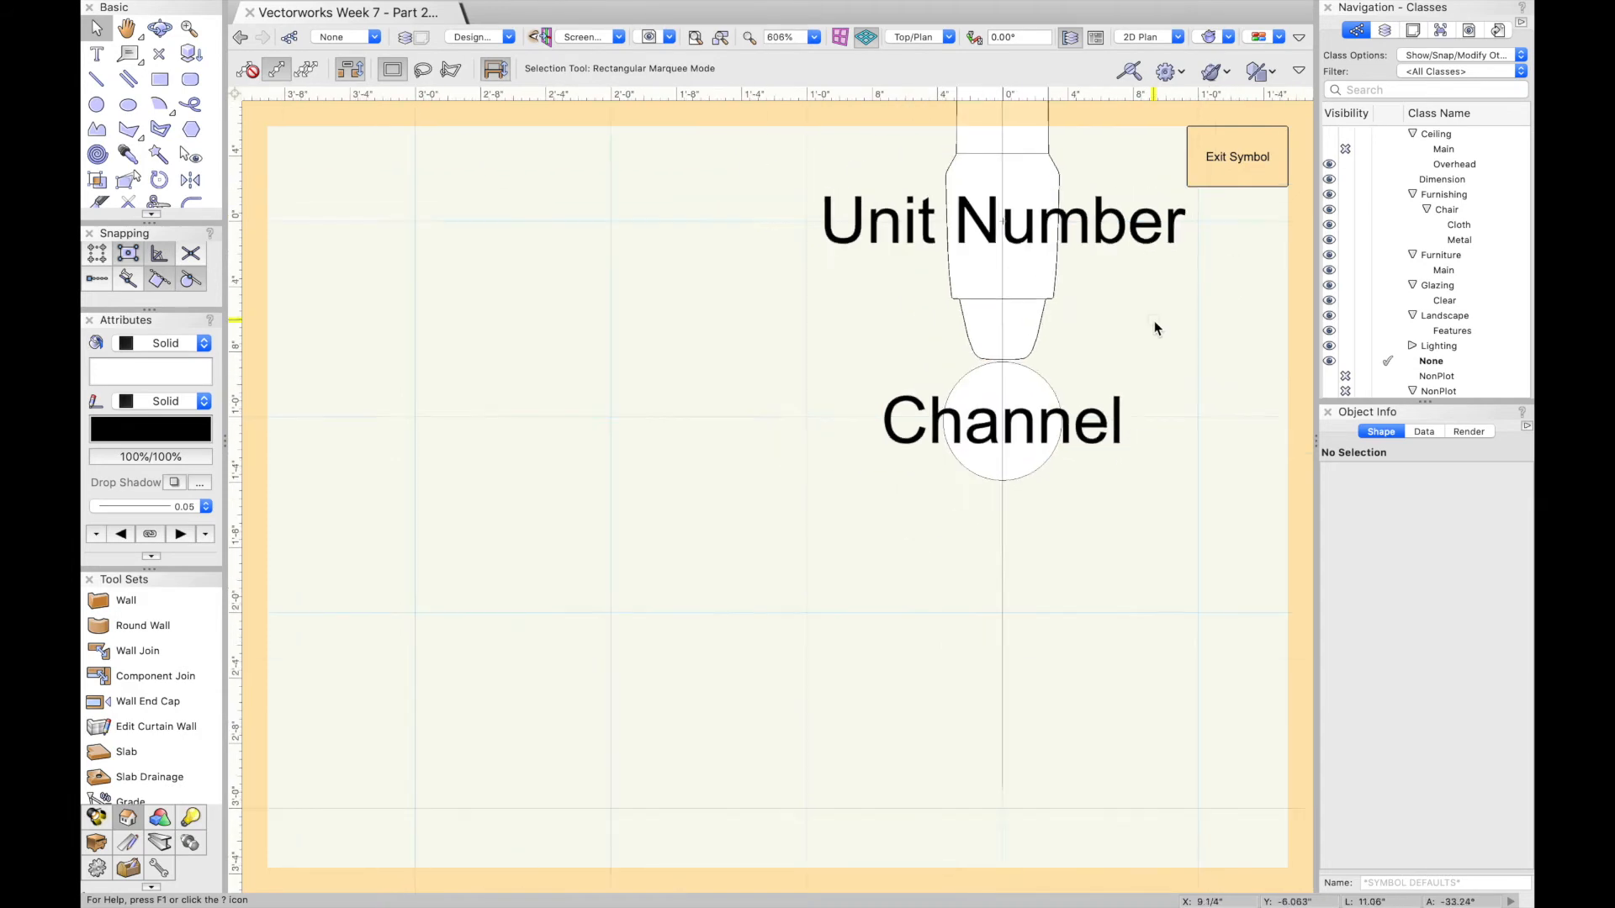
Delete the vertical guide line and exit the legend's 2D layout
scroll(1153, 328, down, 5)
scroll(1103, 242, up, 3)
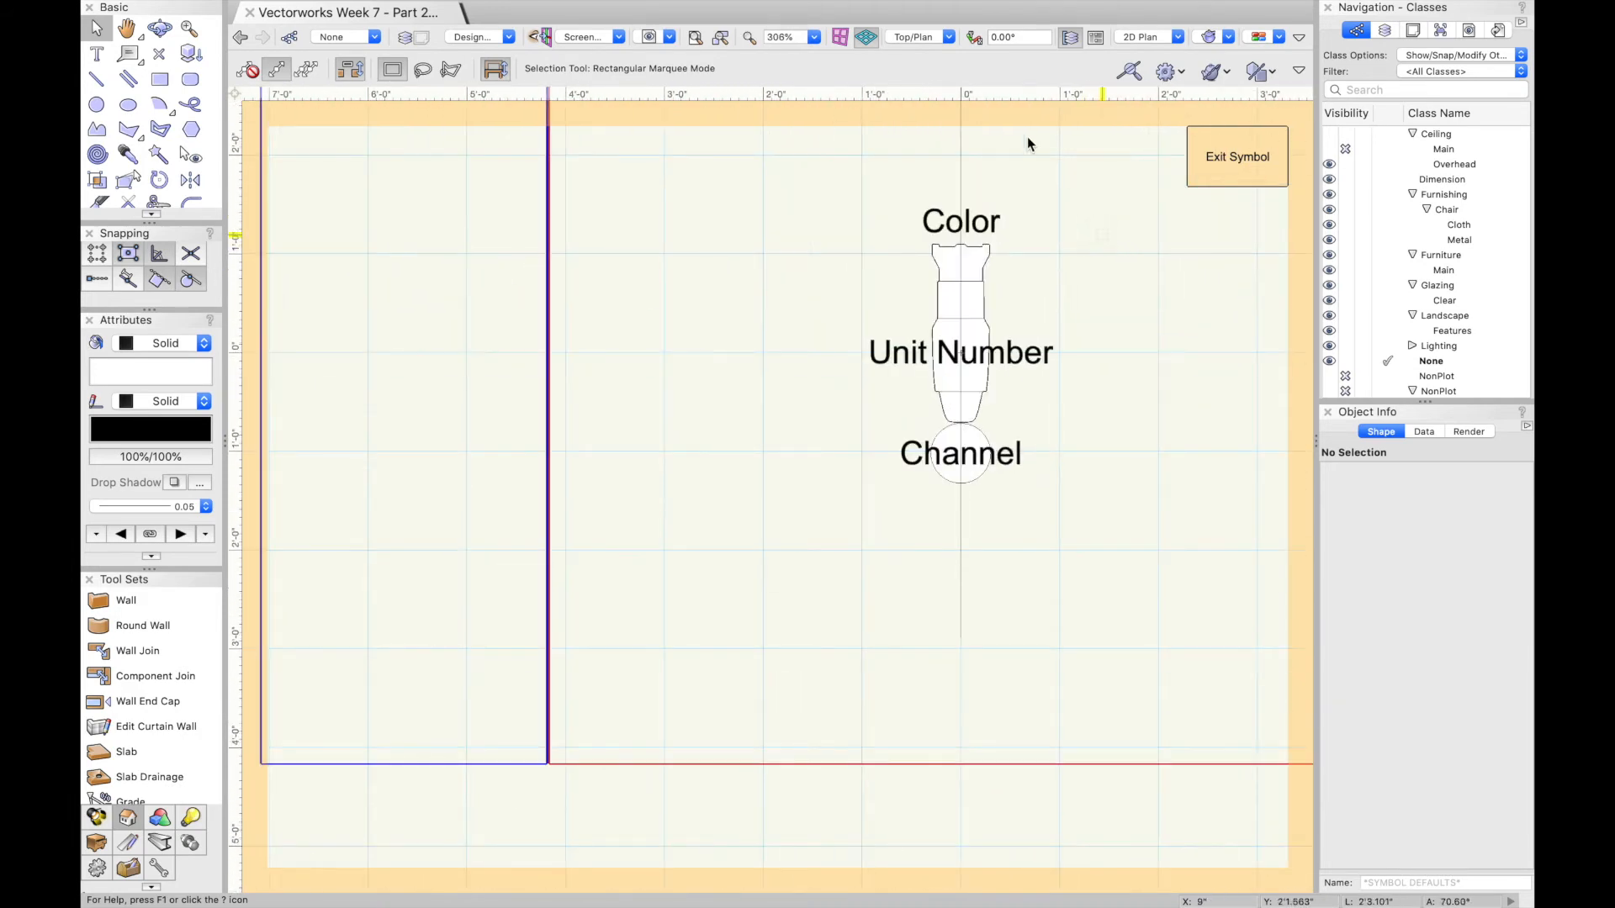
click(961, 154)
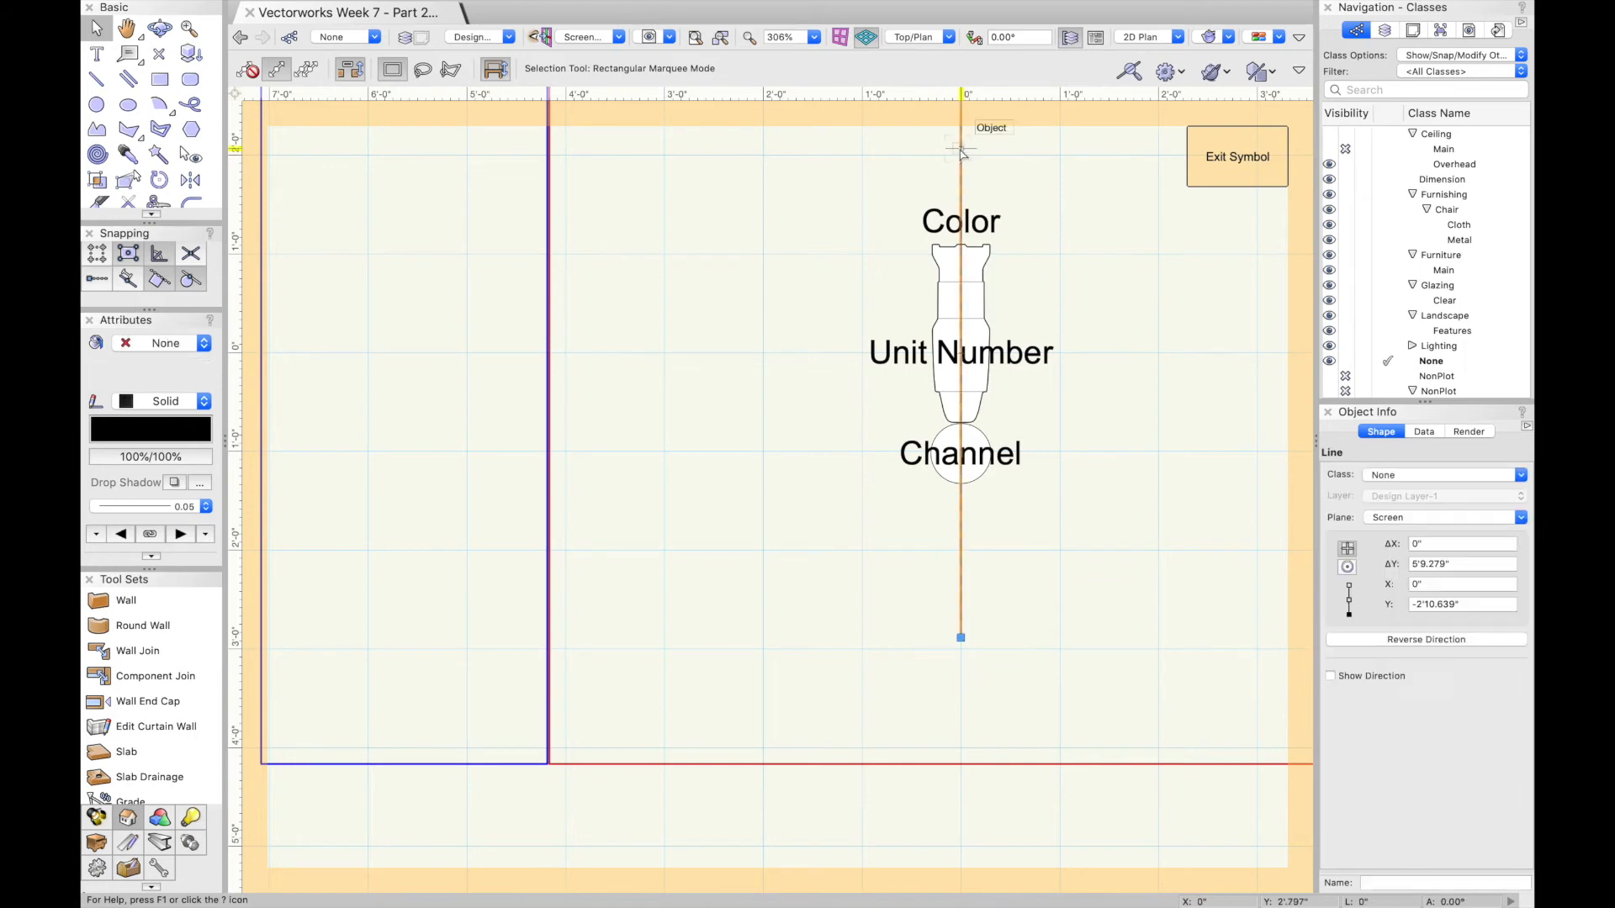
key(Delete)
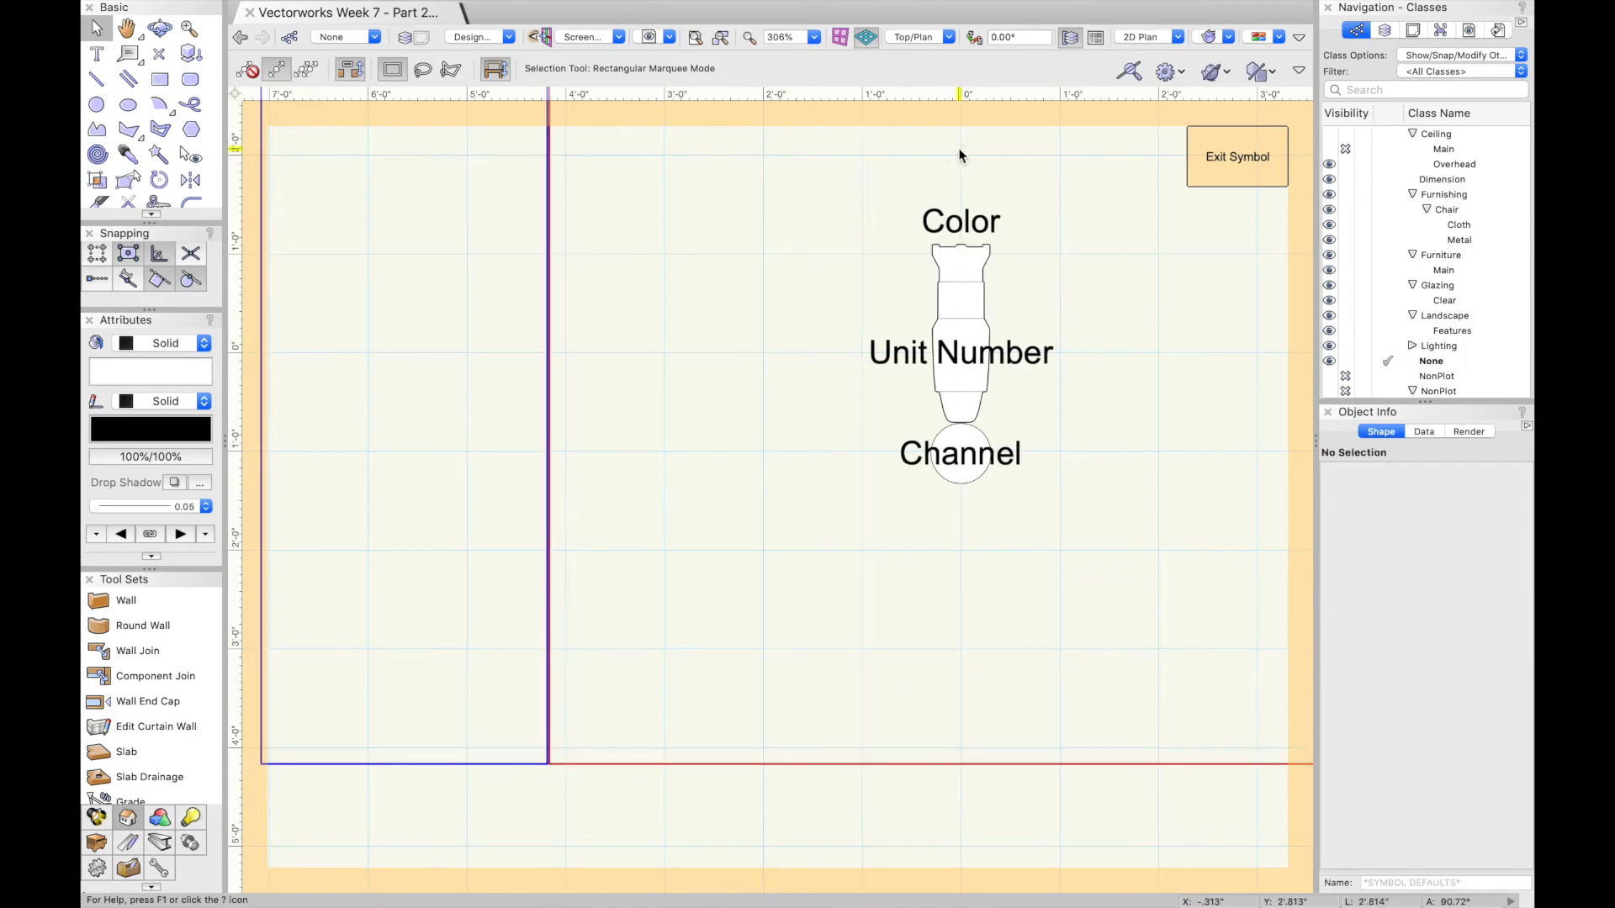
click(1218, 167)
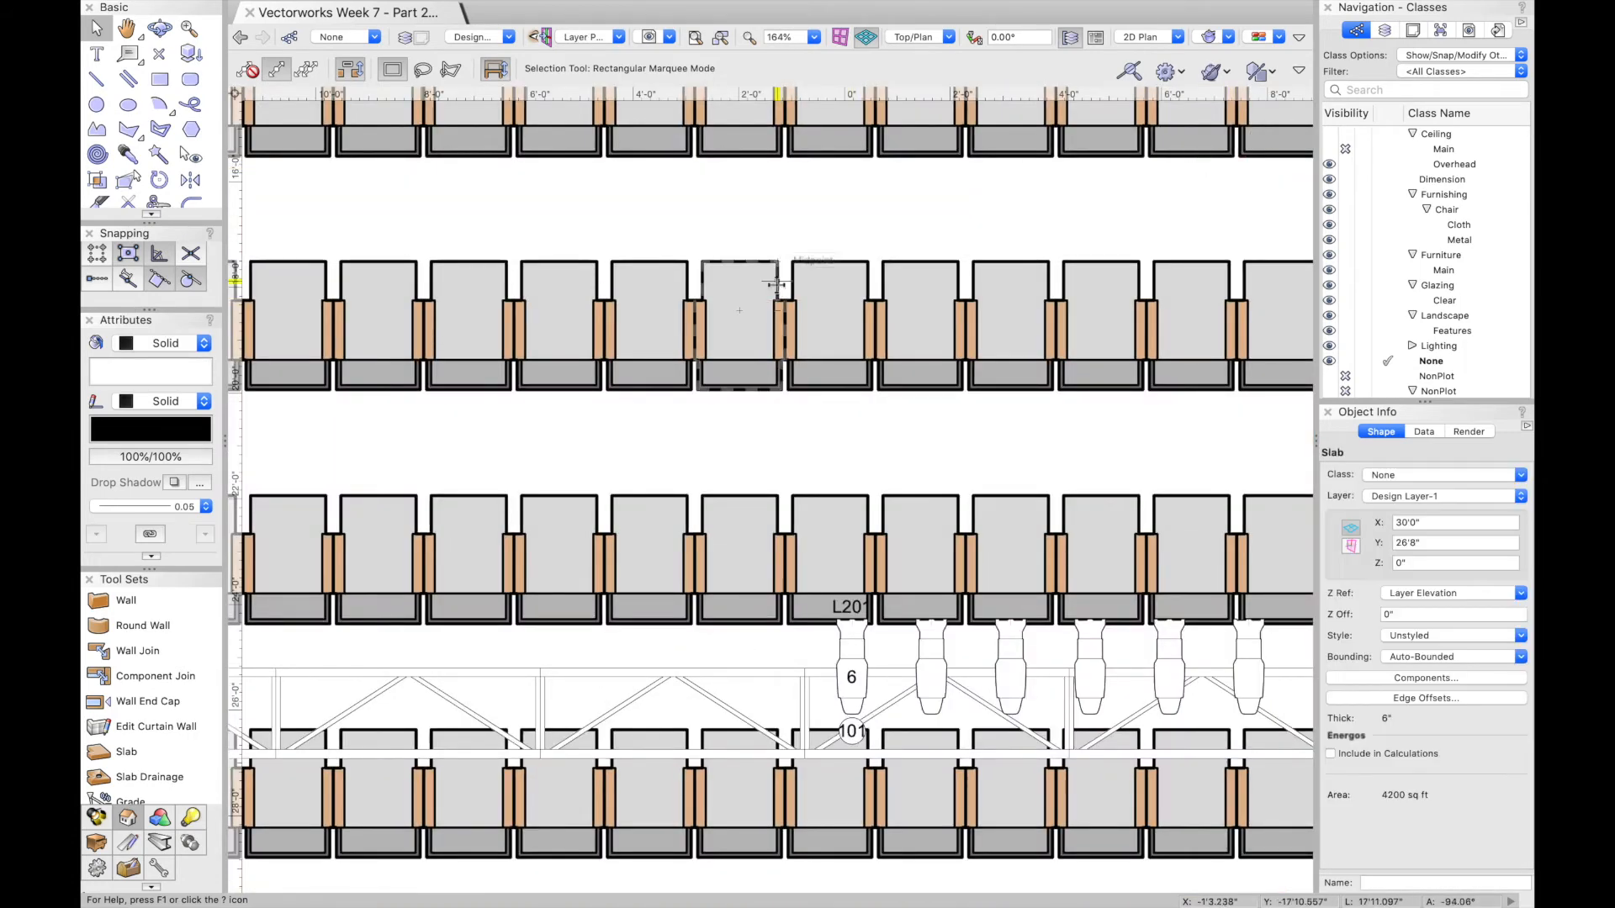
Edit the General label legend's fields to give the Color attribute a rectangular container
scroll(908, 673, up, 5)
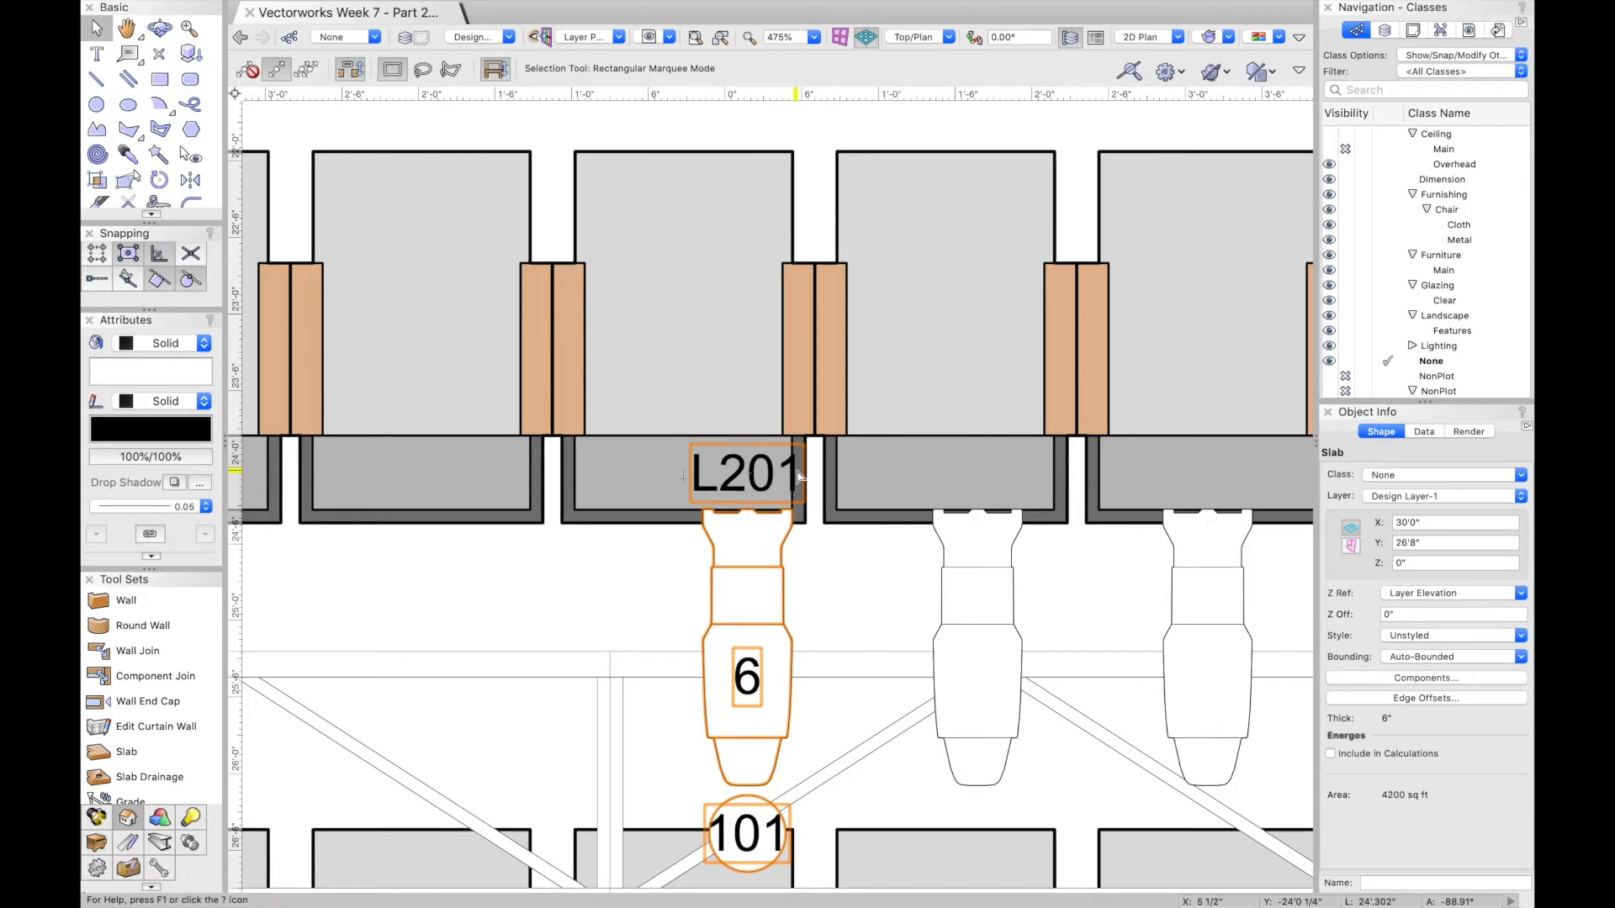
scroll(648, 515, down, 3)
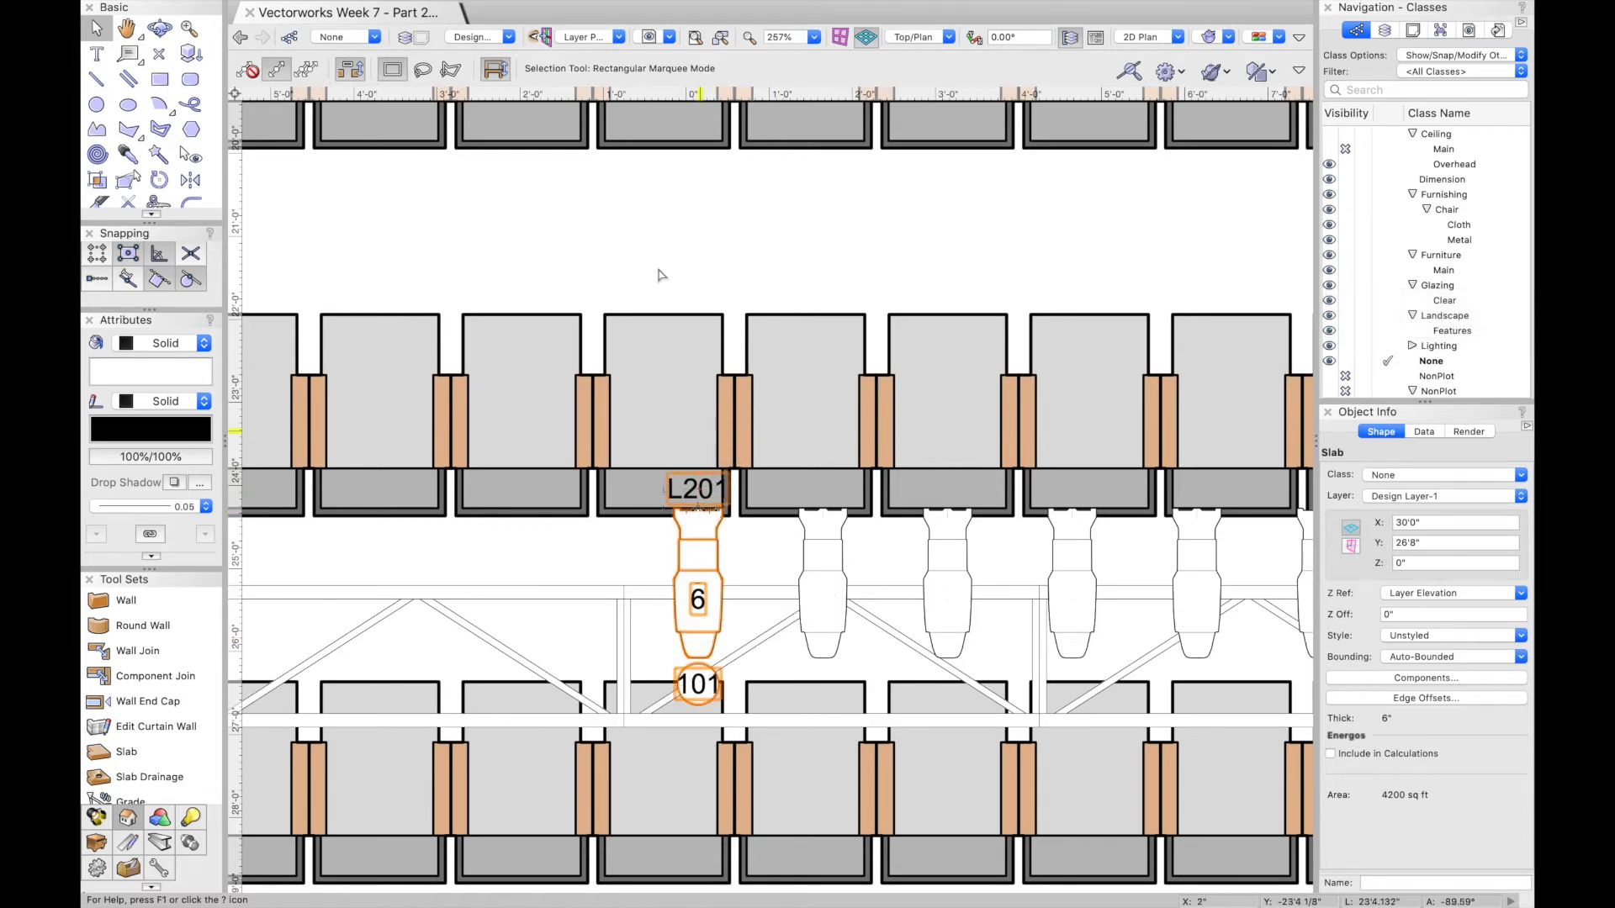
mouse_move(486, 8)
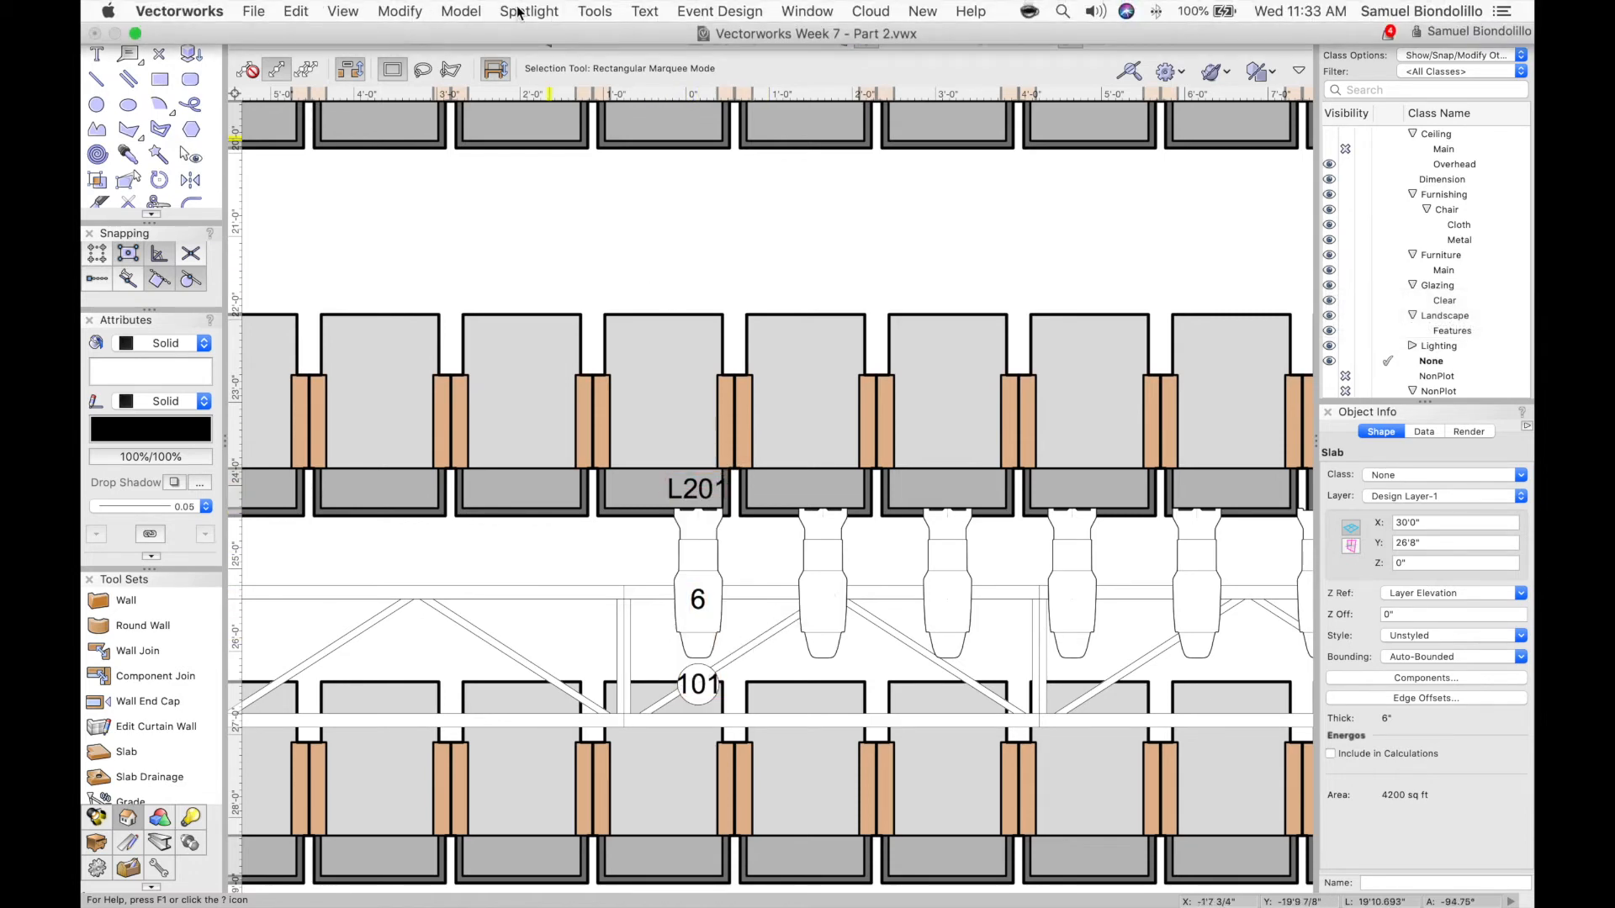
click(519, 12)
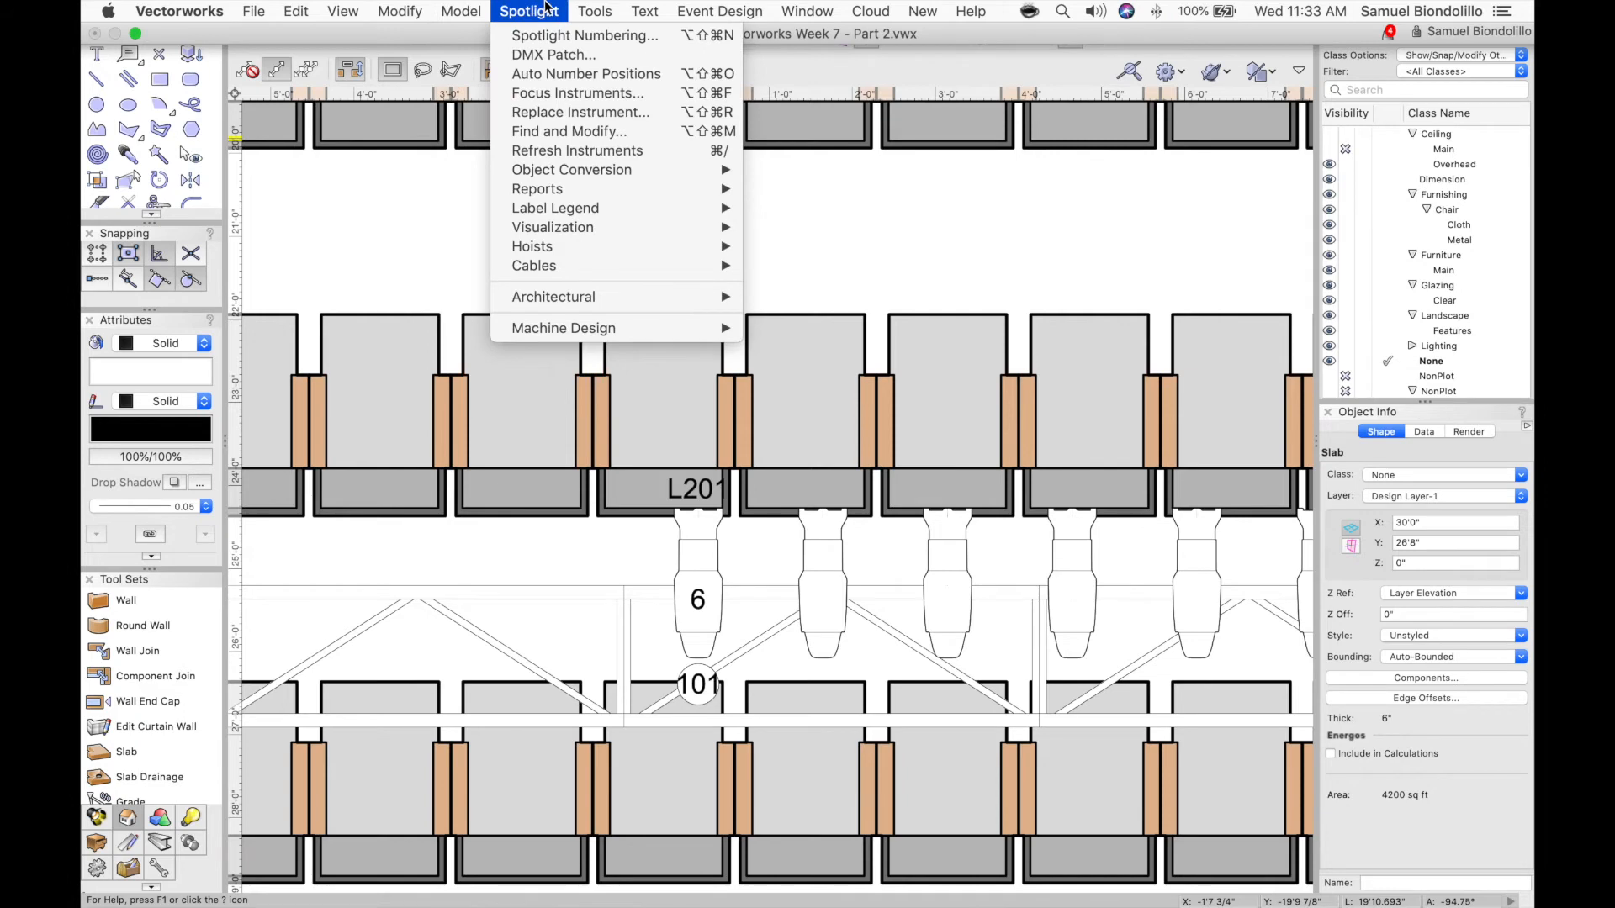
mouse_move(597, 209)
click(805, 229)
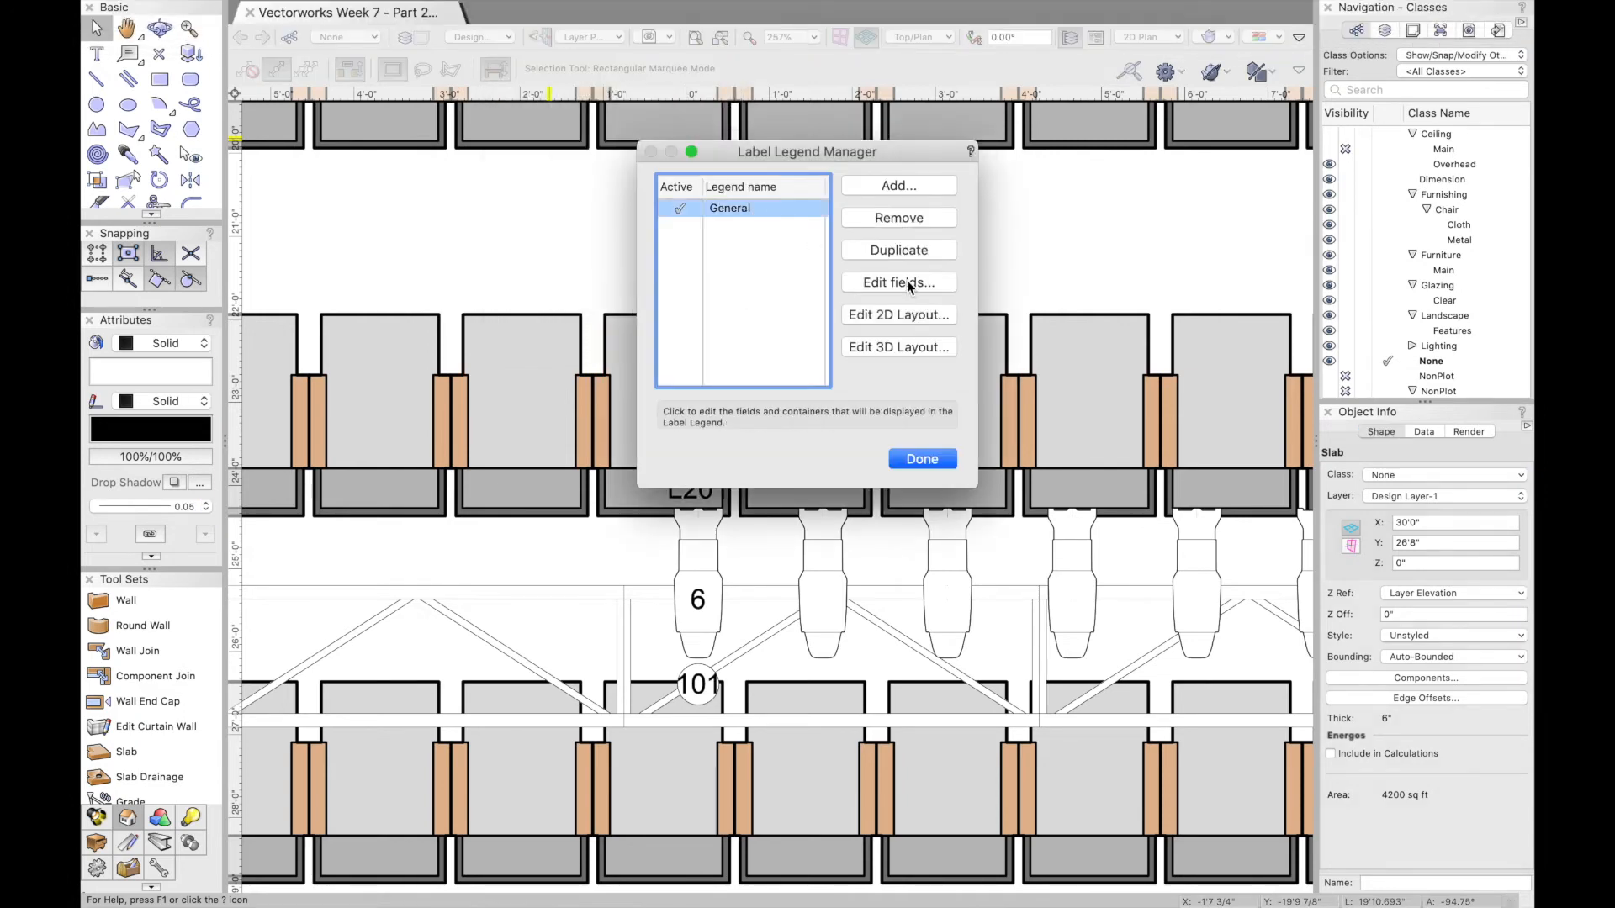
click(907, 282)
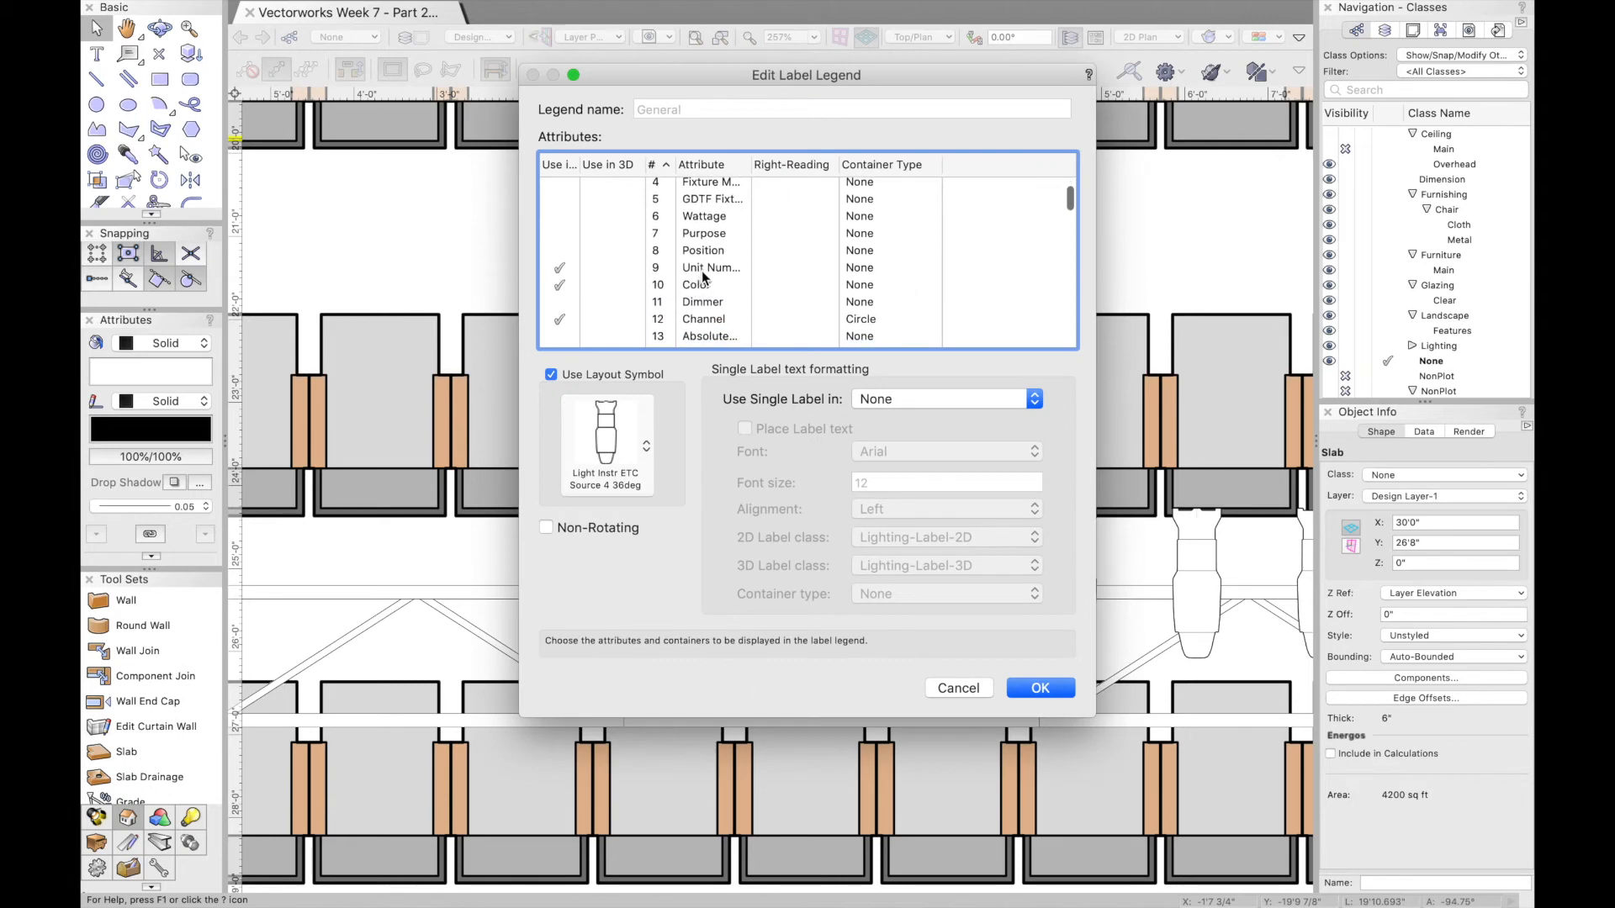
click(860, 288)
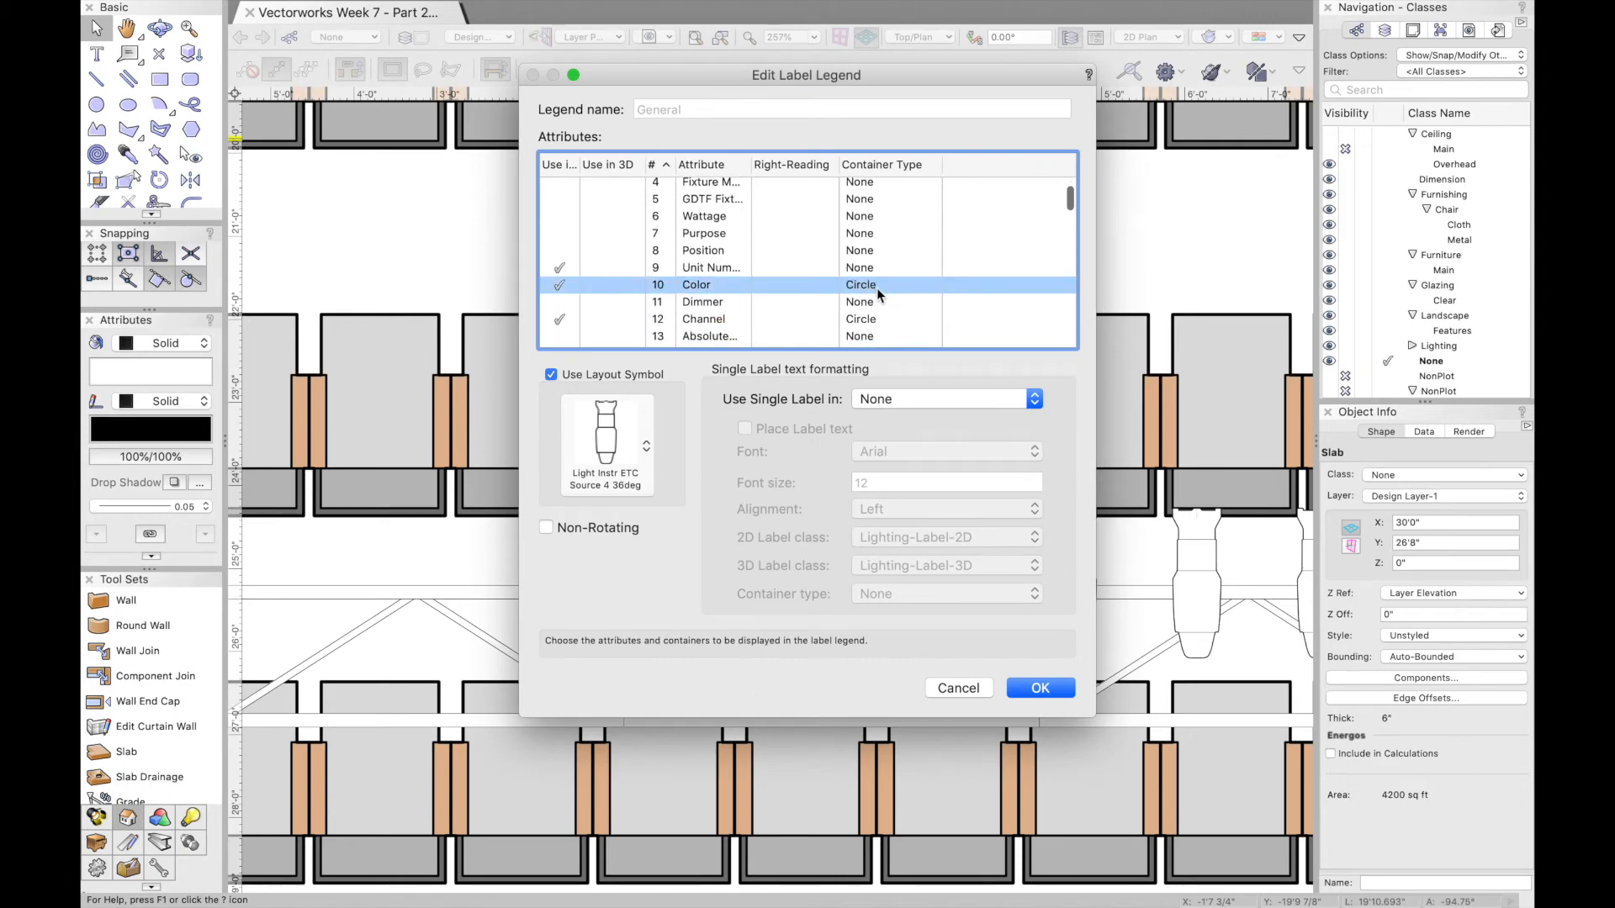
click(1043, 689)
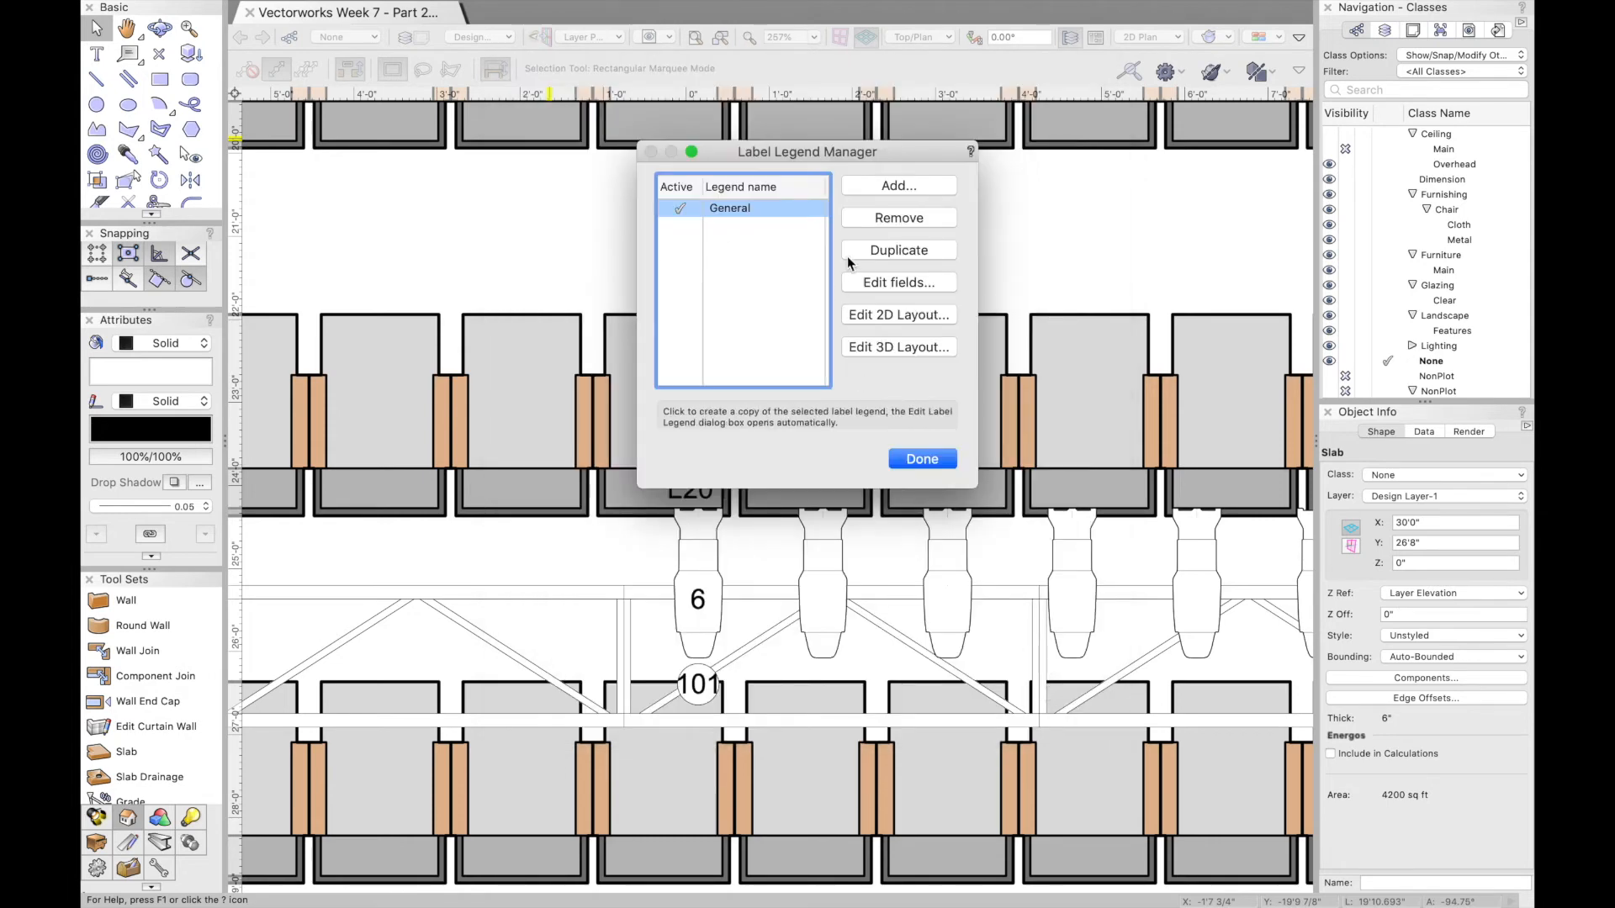
Inspect the Color label's fit within its rectangular container in the General legend's 2D layout and exit the symbol
key(Return)
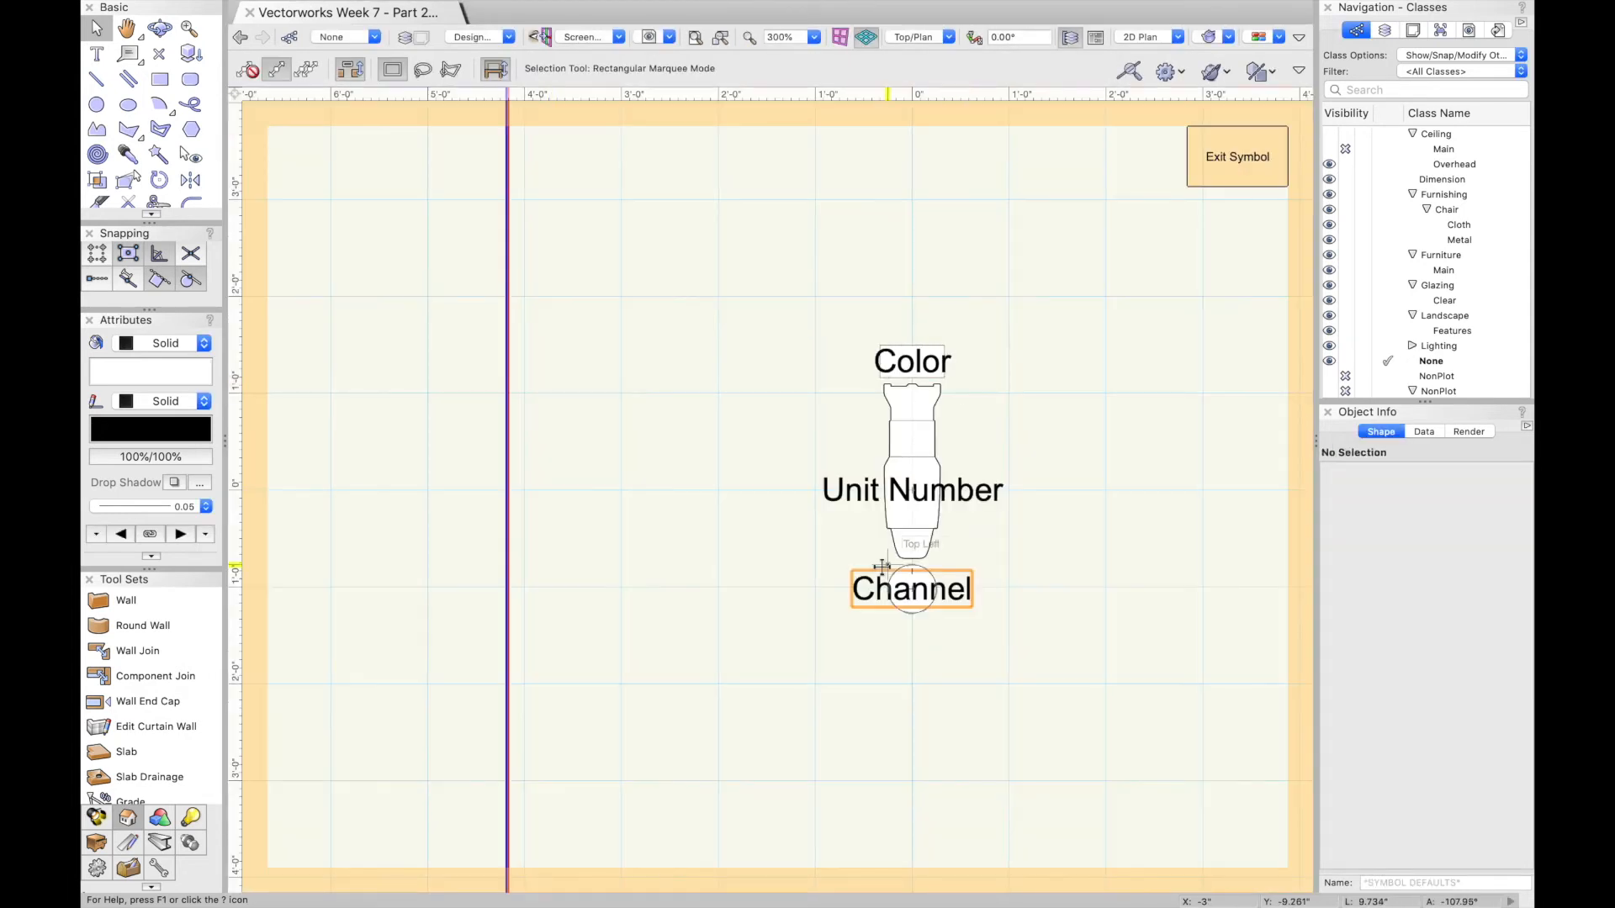
scroll(952, 360, up, 5)
scroll(952, 360, up, 2)
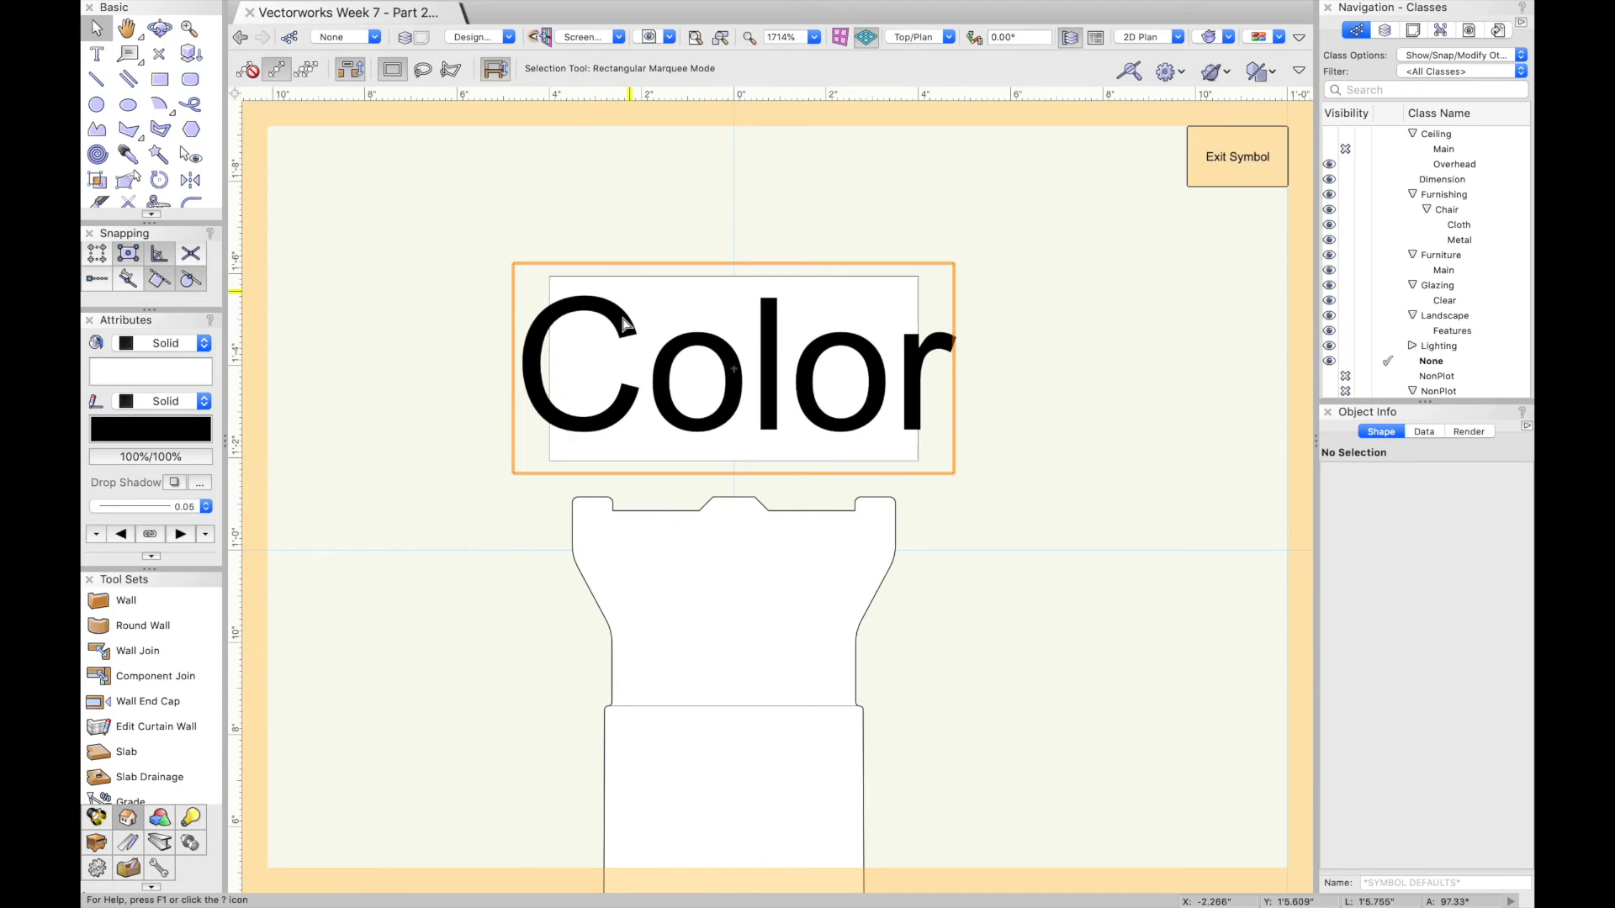
scroll(727, 332, up, 3)
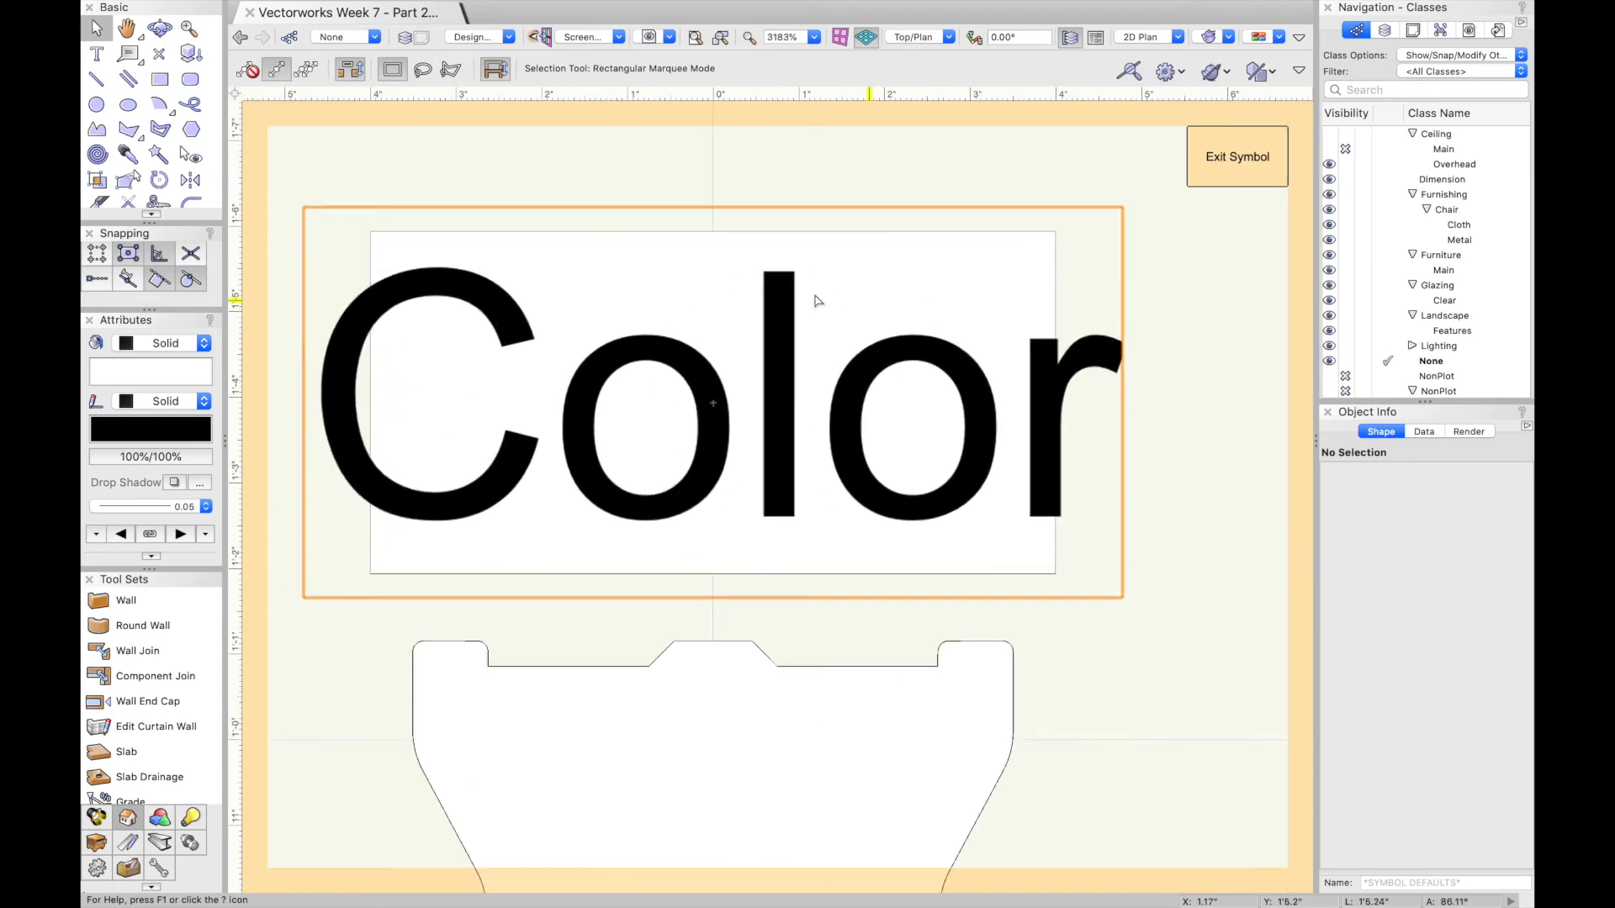
scroll(814, 298, down, 5)
click(1236, 158)
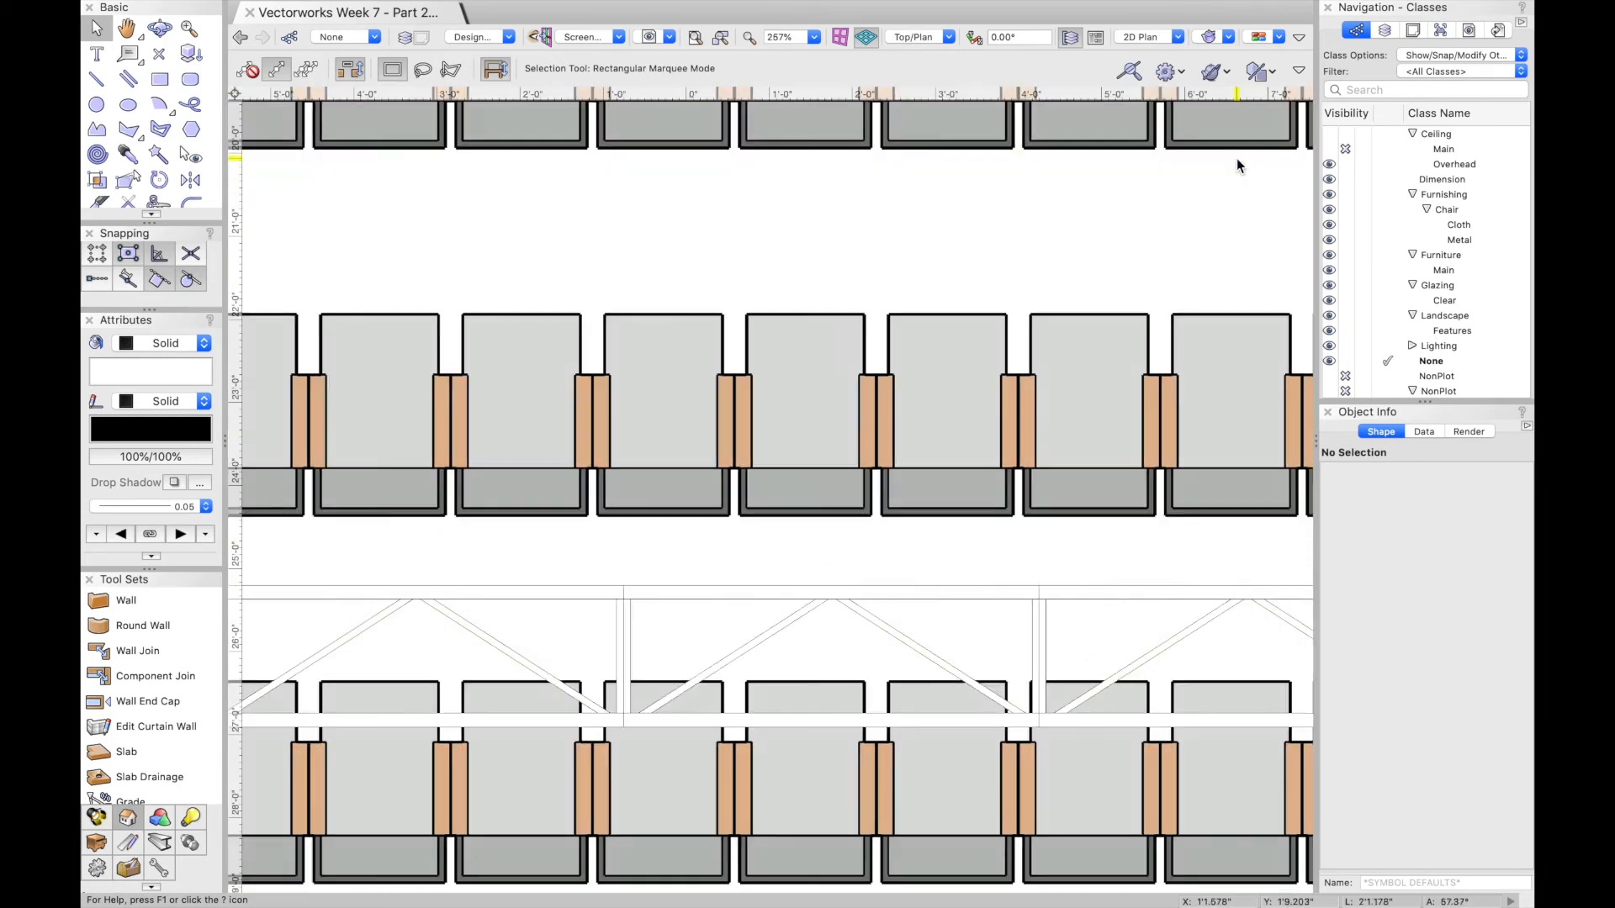
Examine the color, unit number and channel labels with their containers on the first truss fixture
scroll(710, 471, up, 5)
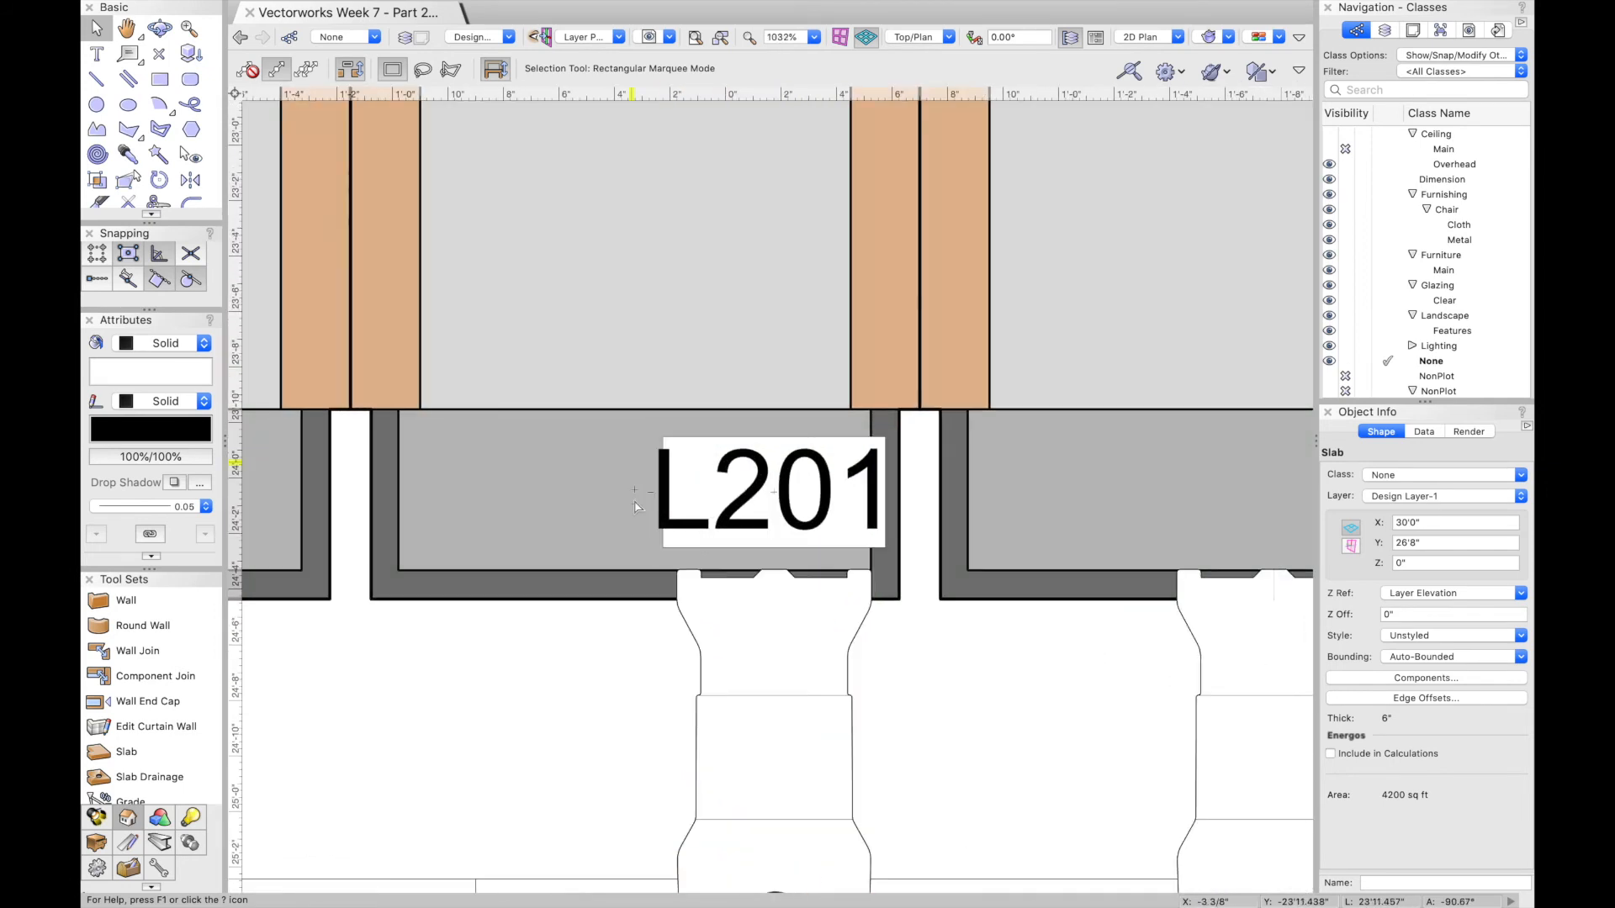
scroll(476, 486, down, 5)
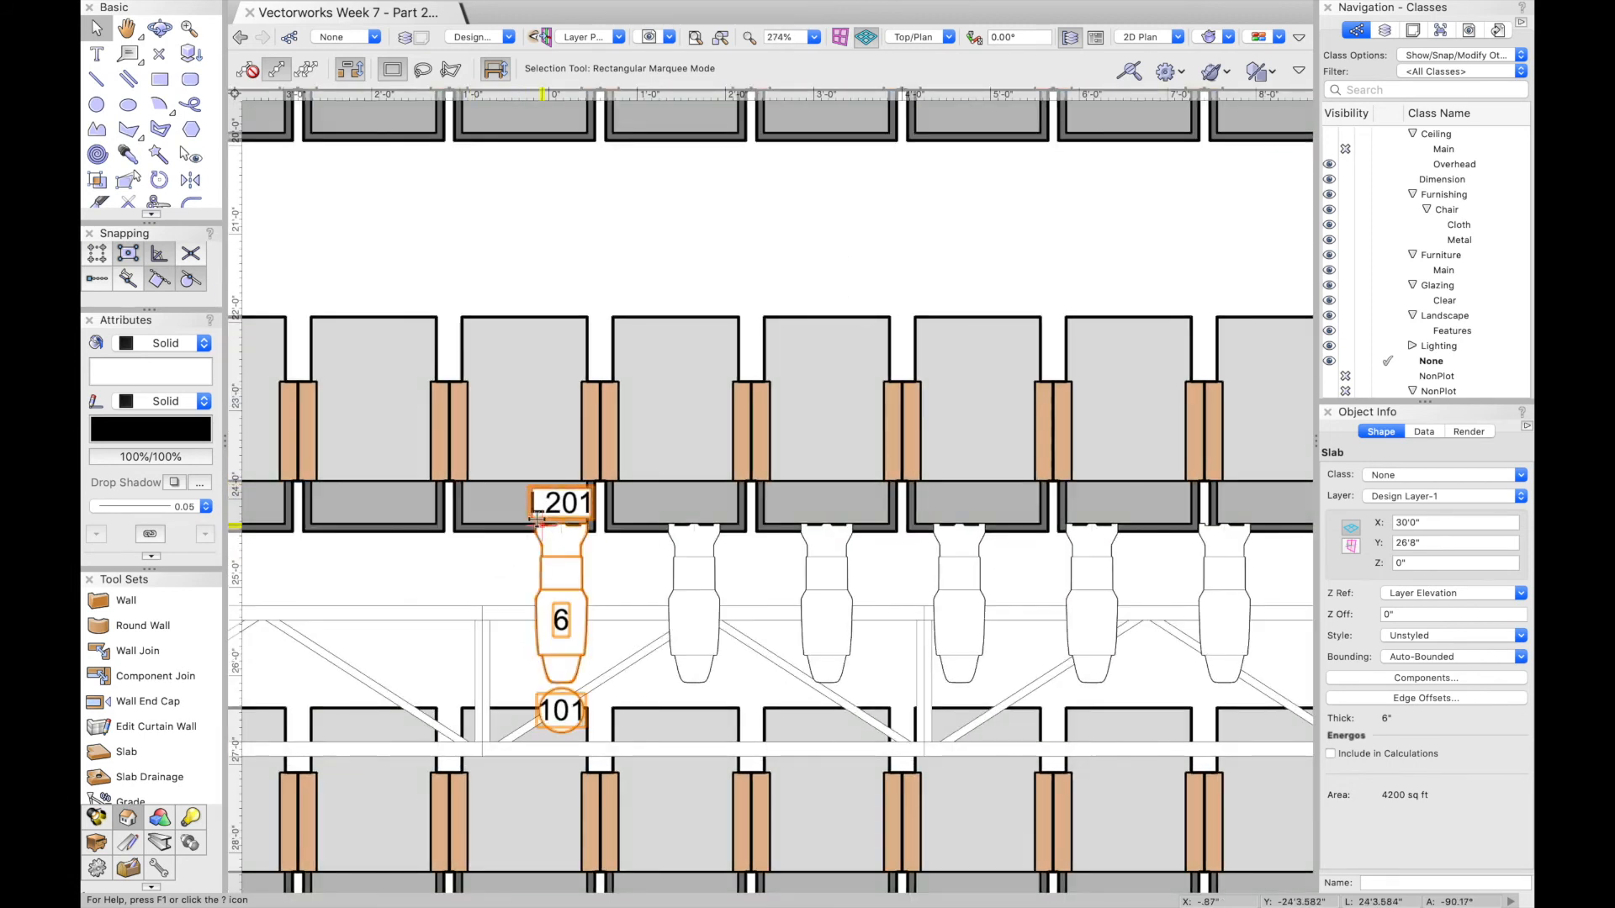
scroll(521, 500, up, 2)
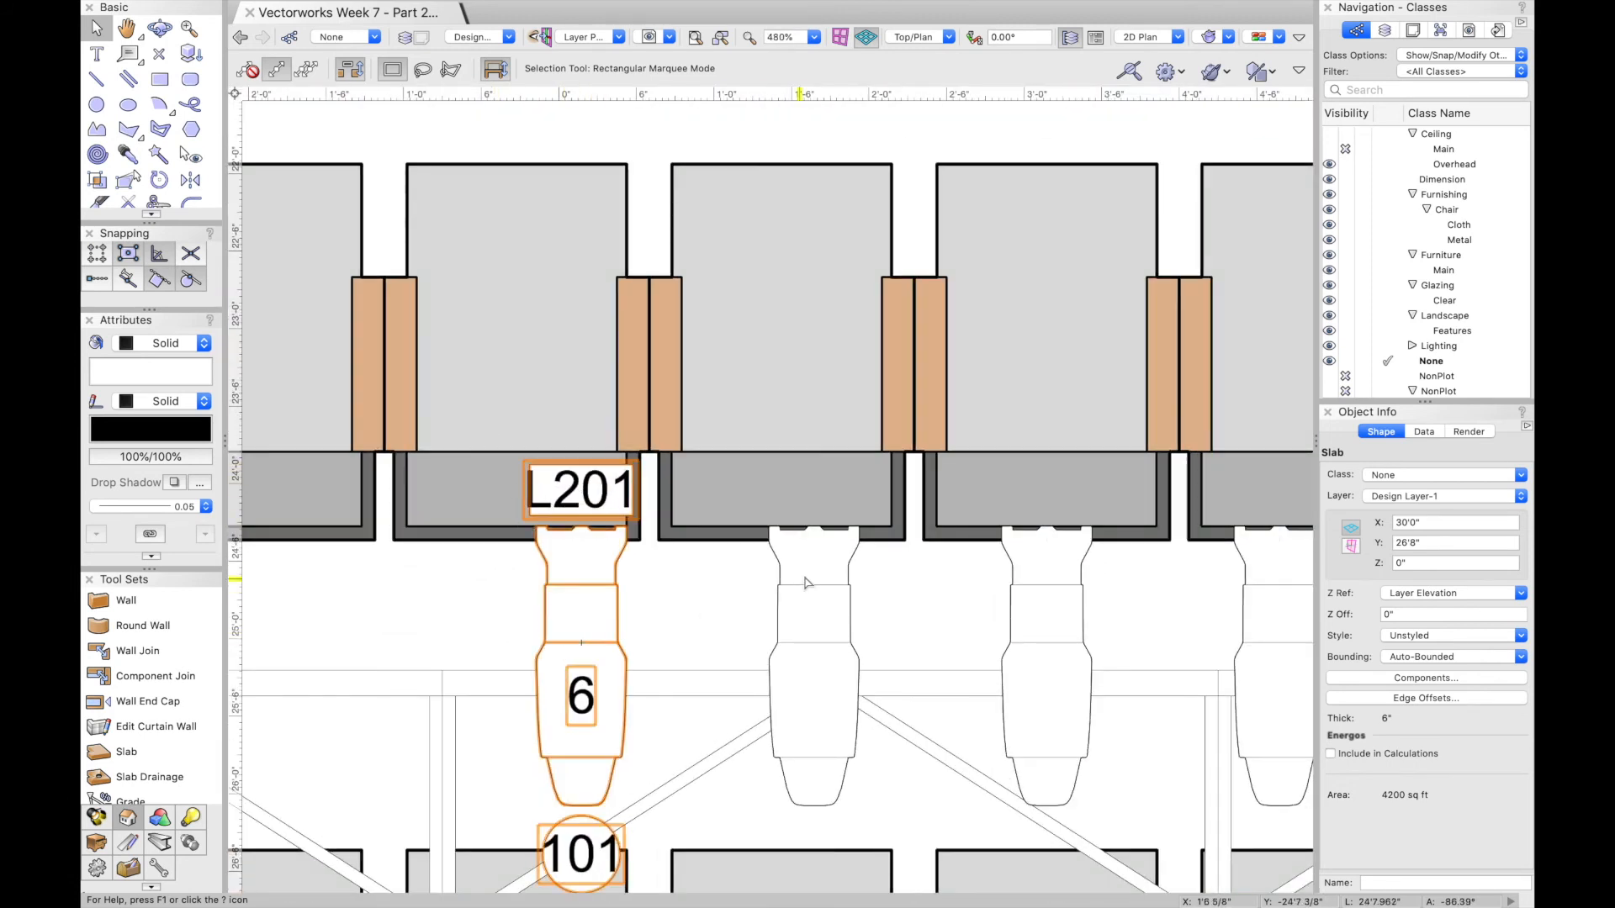
scroll(680, 609, down, 1)
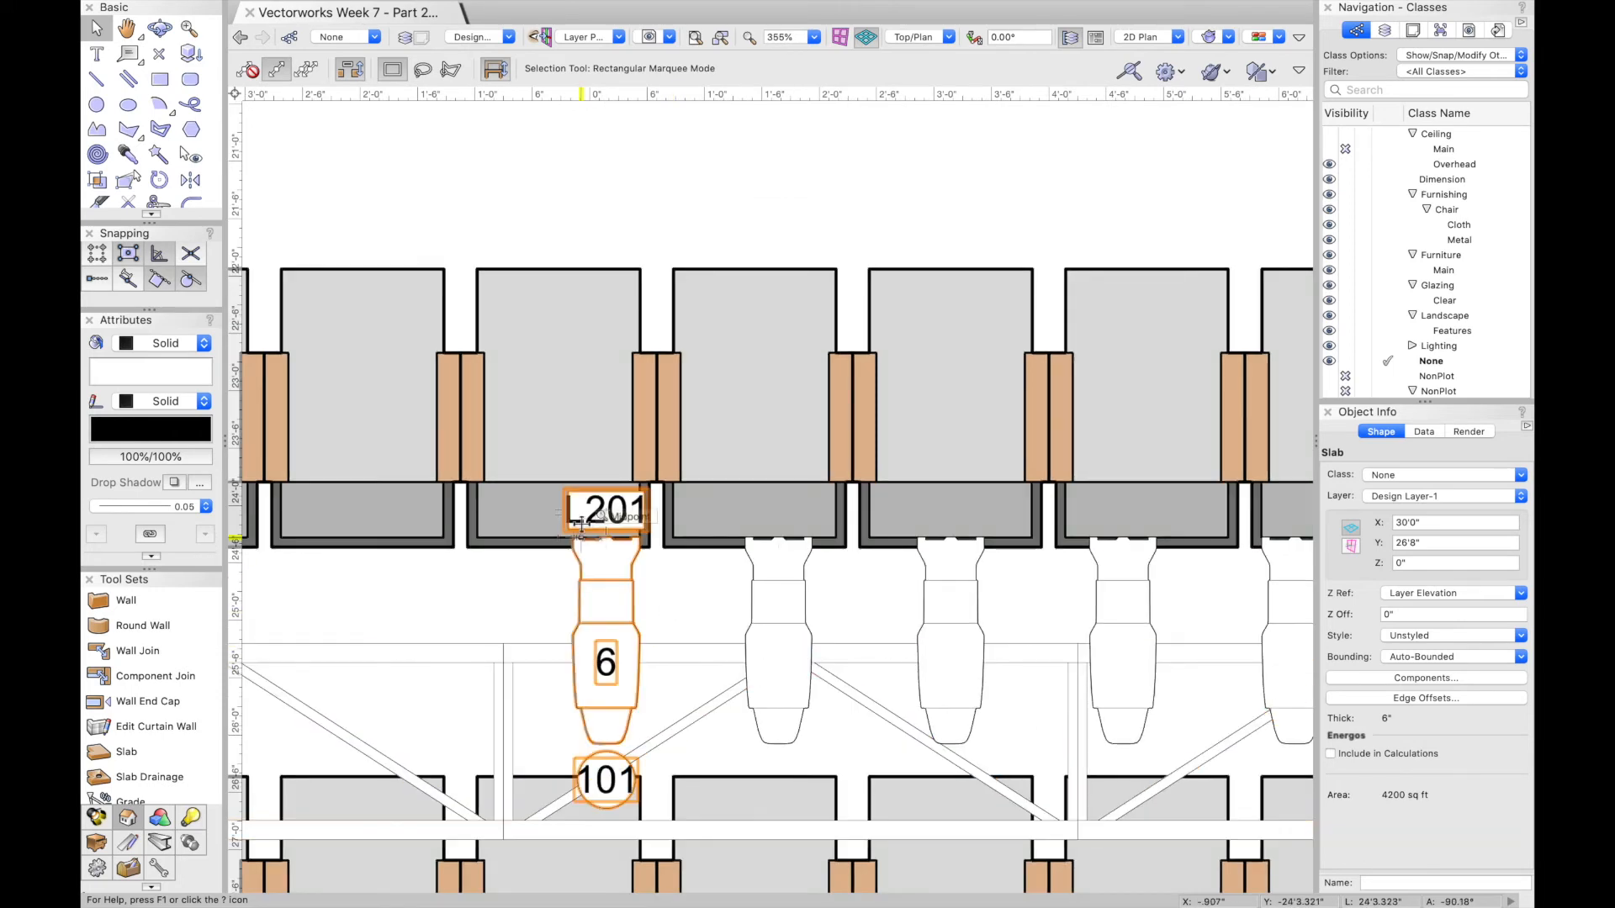
scroll(555, 521, up, 4)
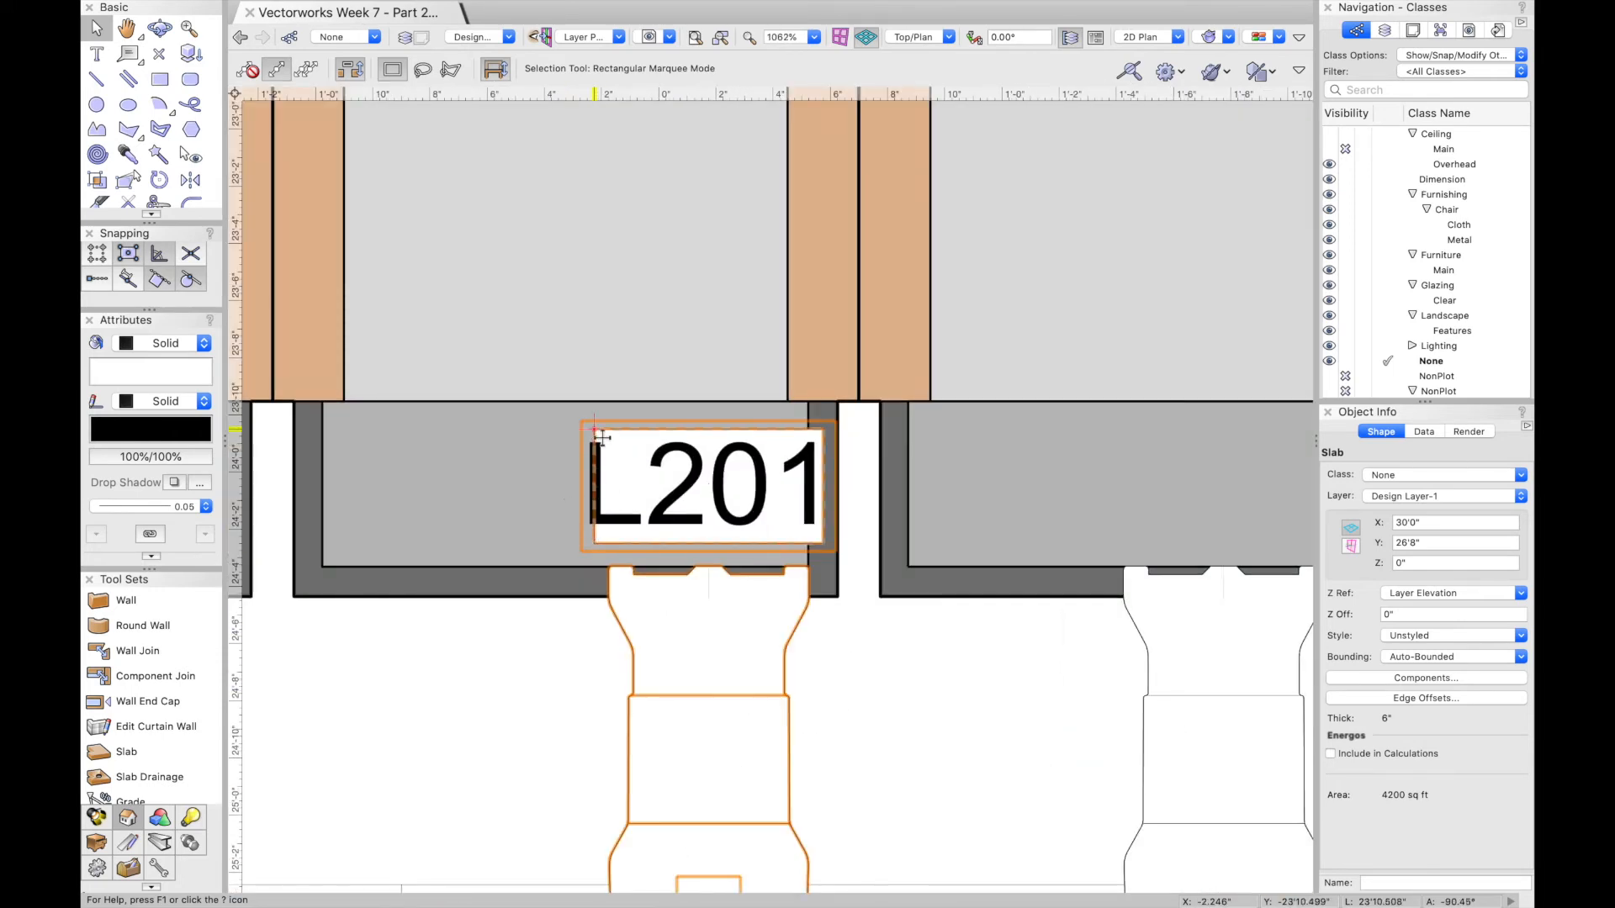
scroll(737, 526, down, 4)
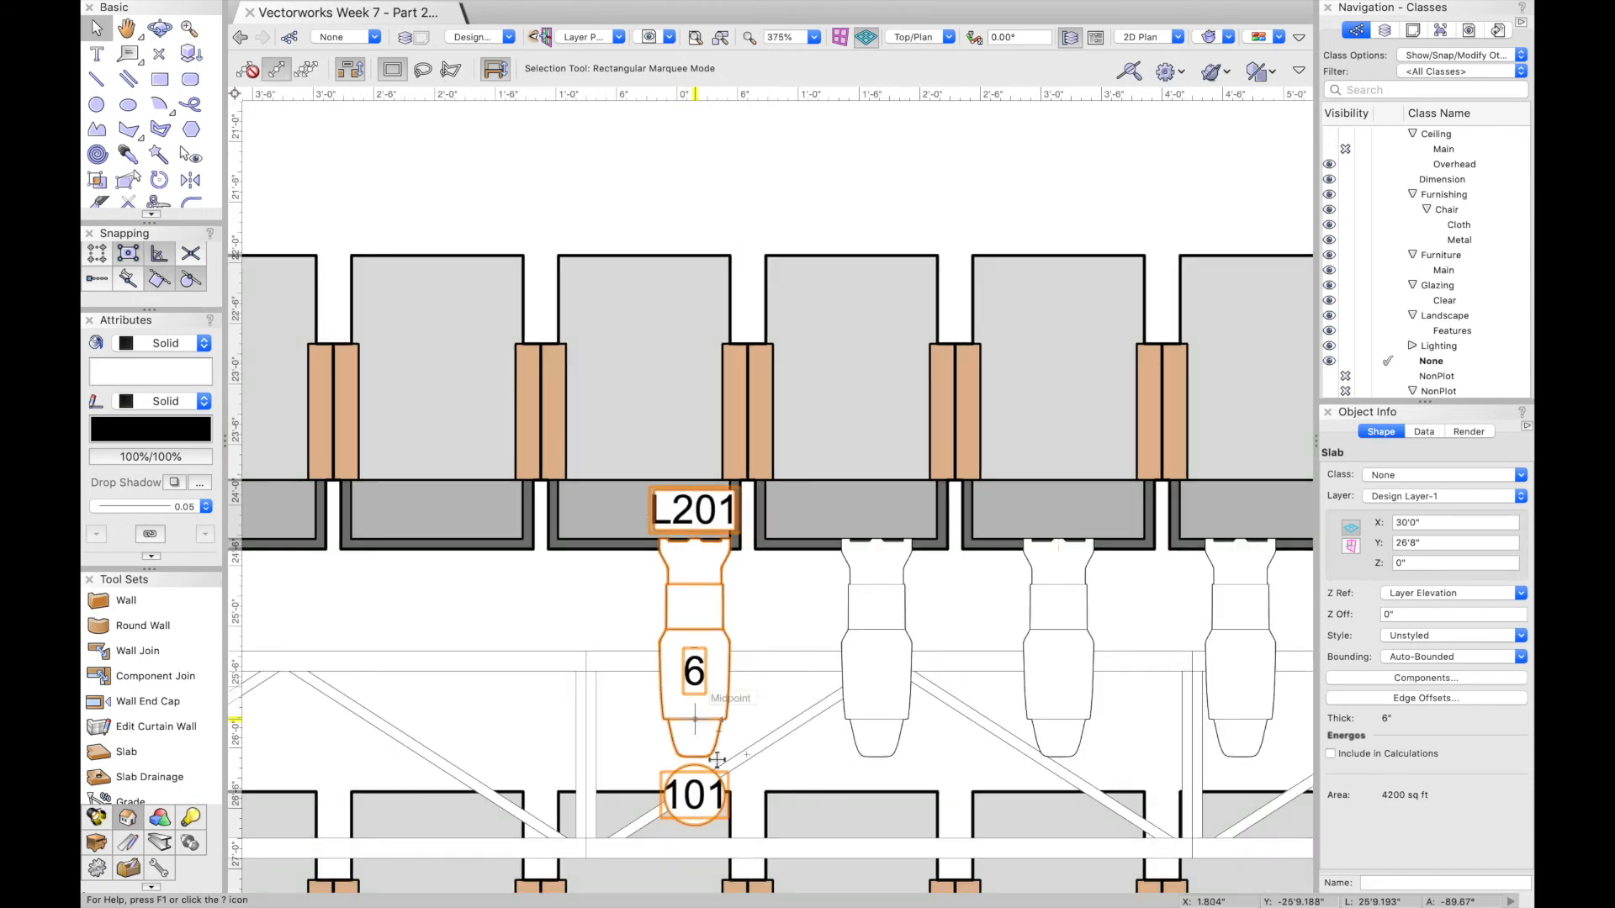
scroll(715, 868, up, 3)
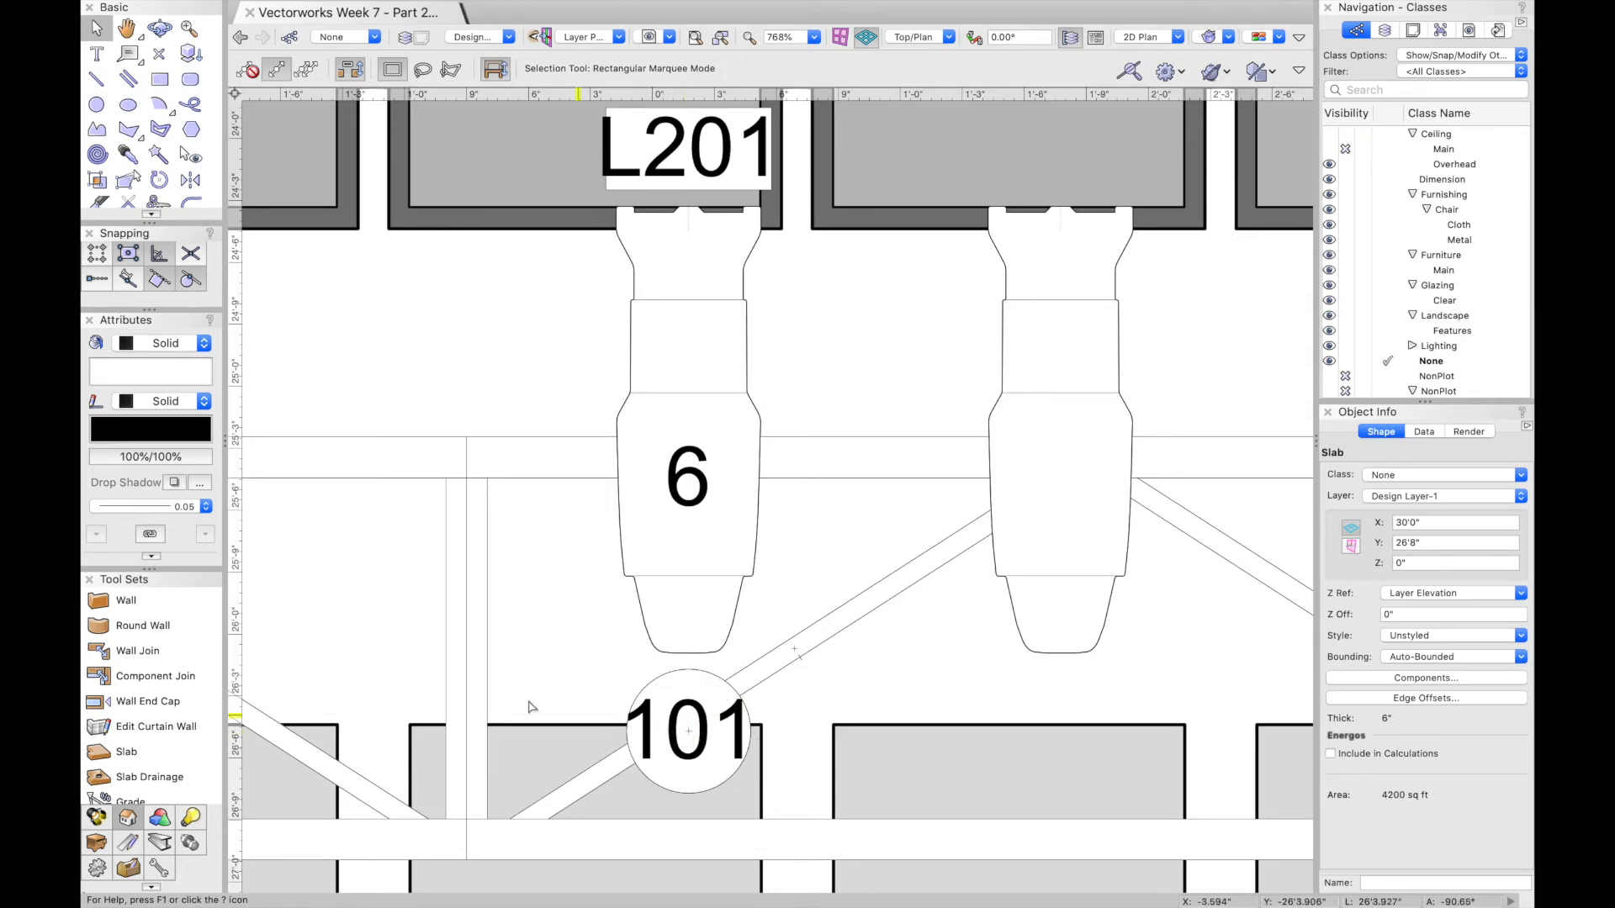
Assign the General label legend to the five unlabelled lighting fixtures on the truss
scroll(533, 705, down, 5)
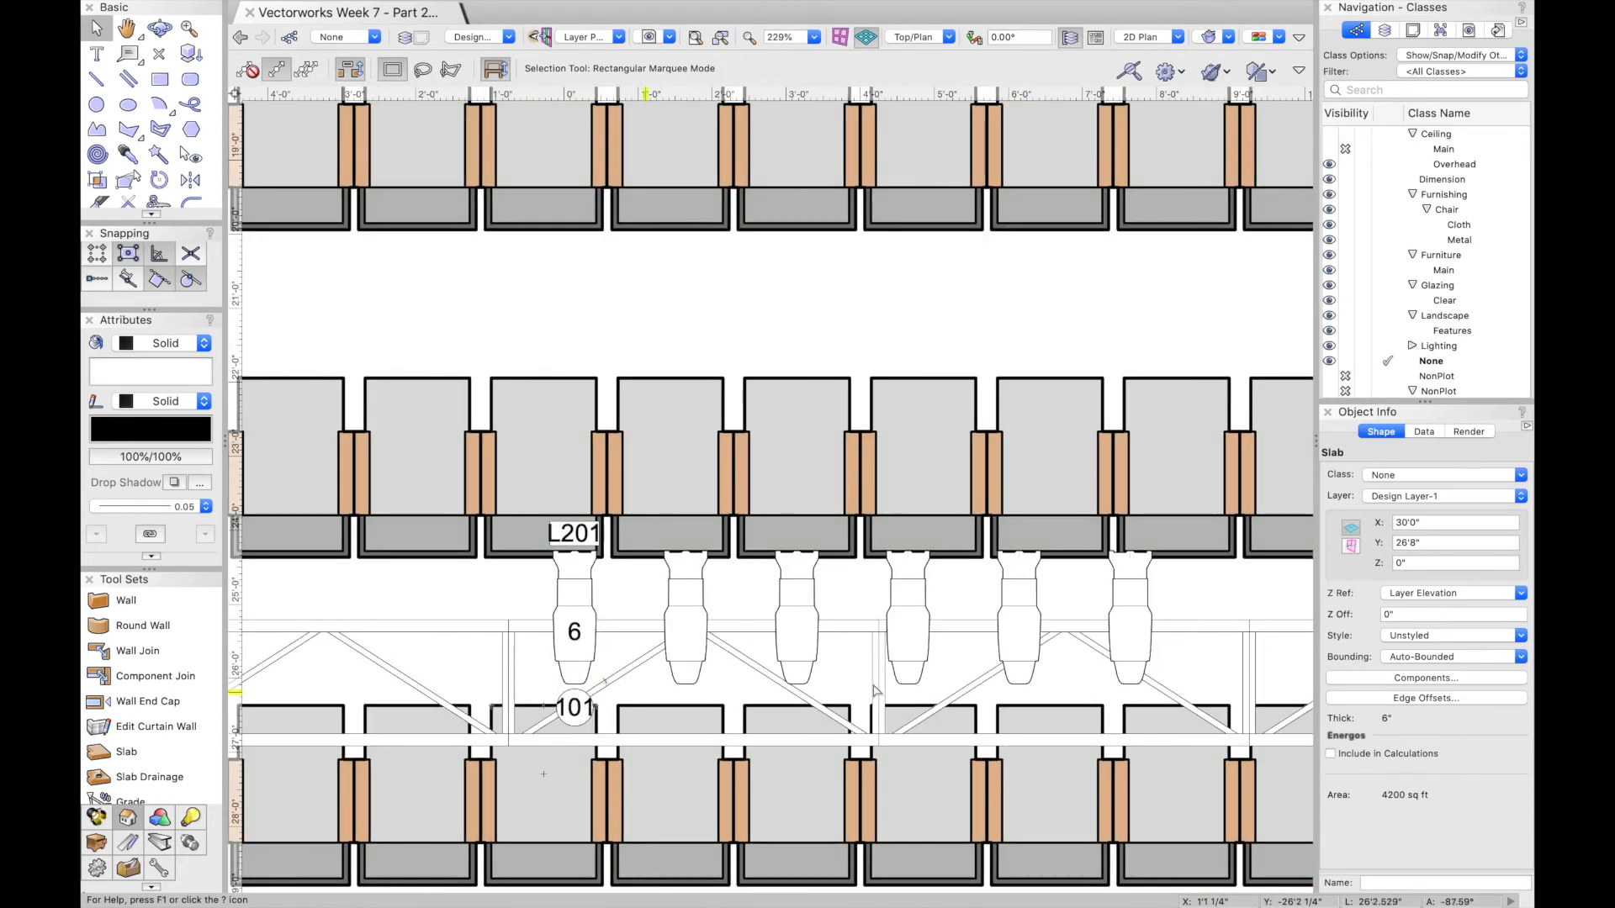
click(693, 597)
shift+click(799, 593)
shift+click(910, 593)
shift+click(1031, 595)
shift+click(1128, 594)
right_click(1020, 589)
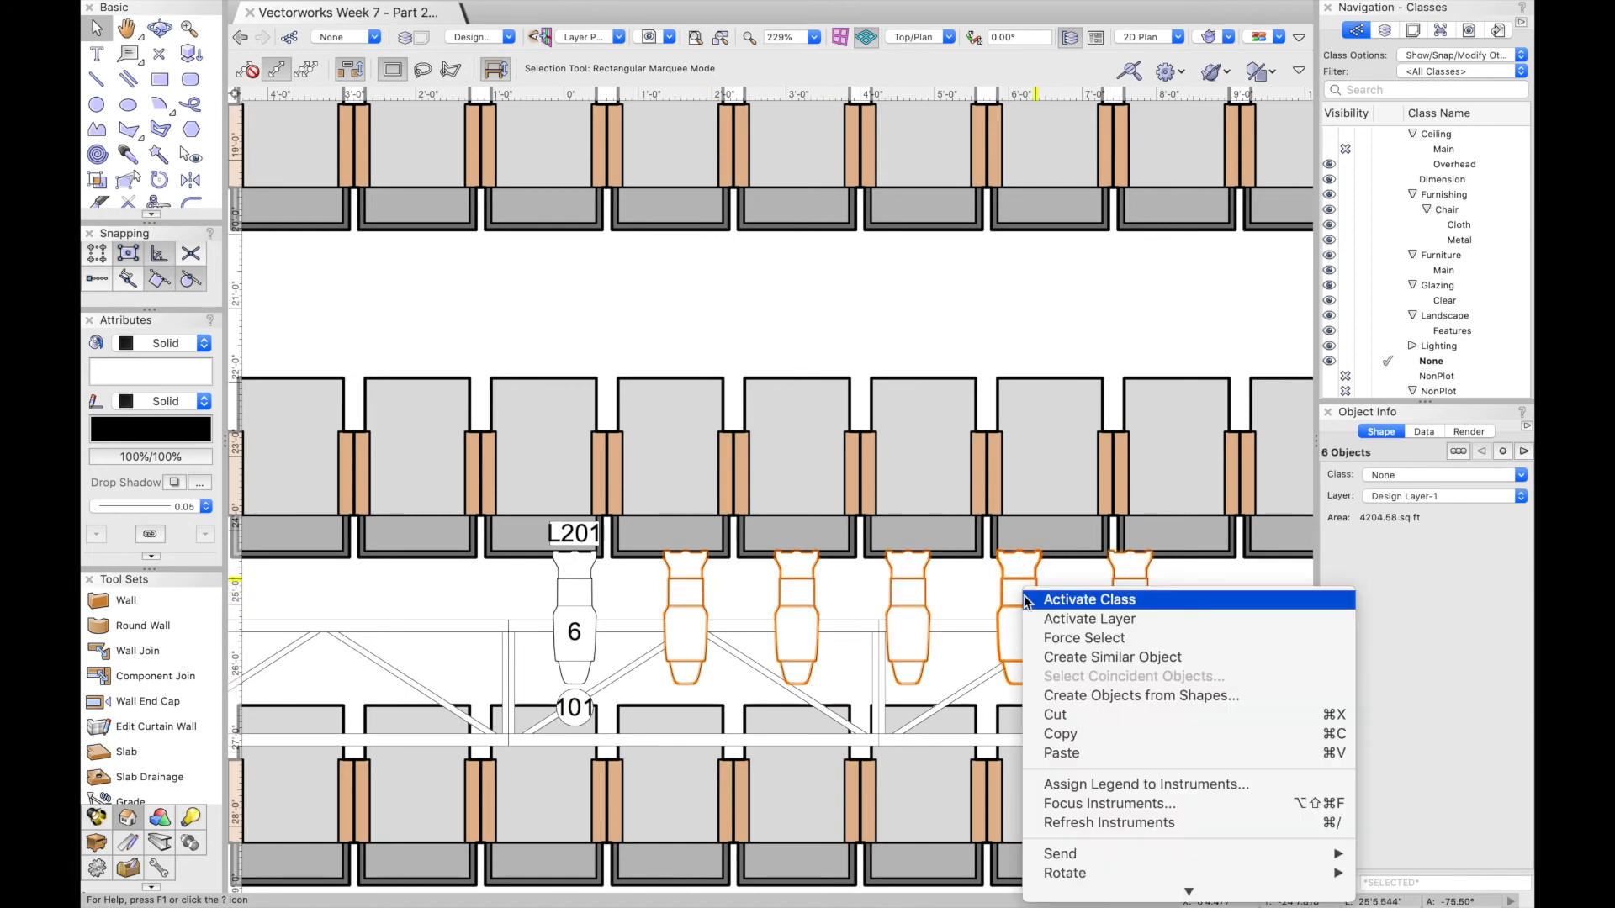
click(1065, 784)
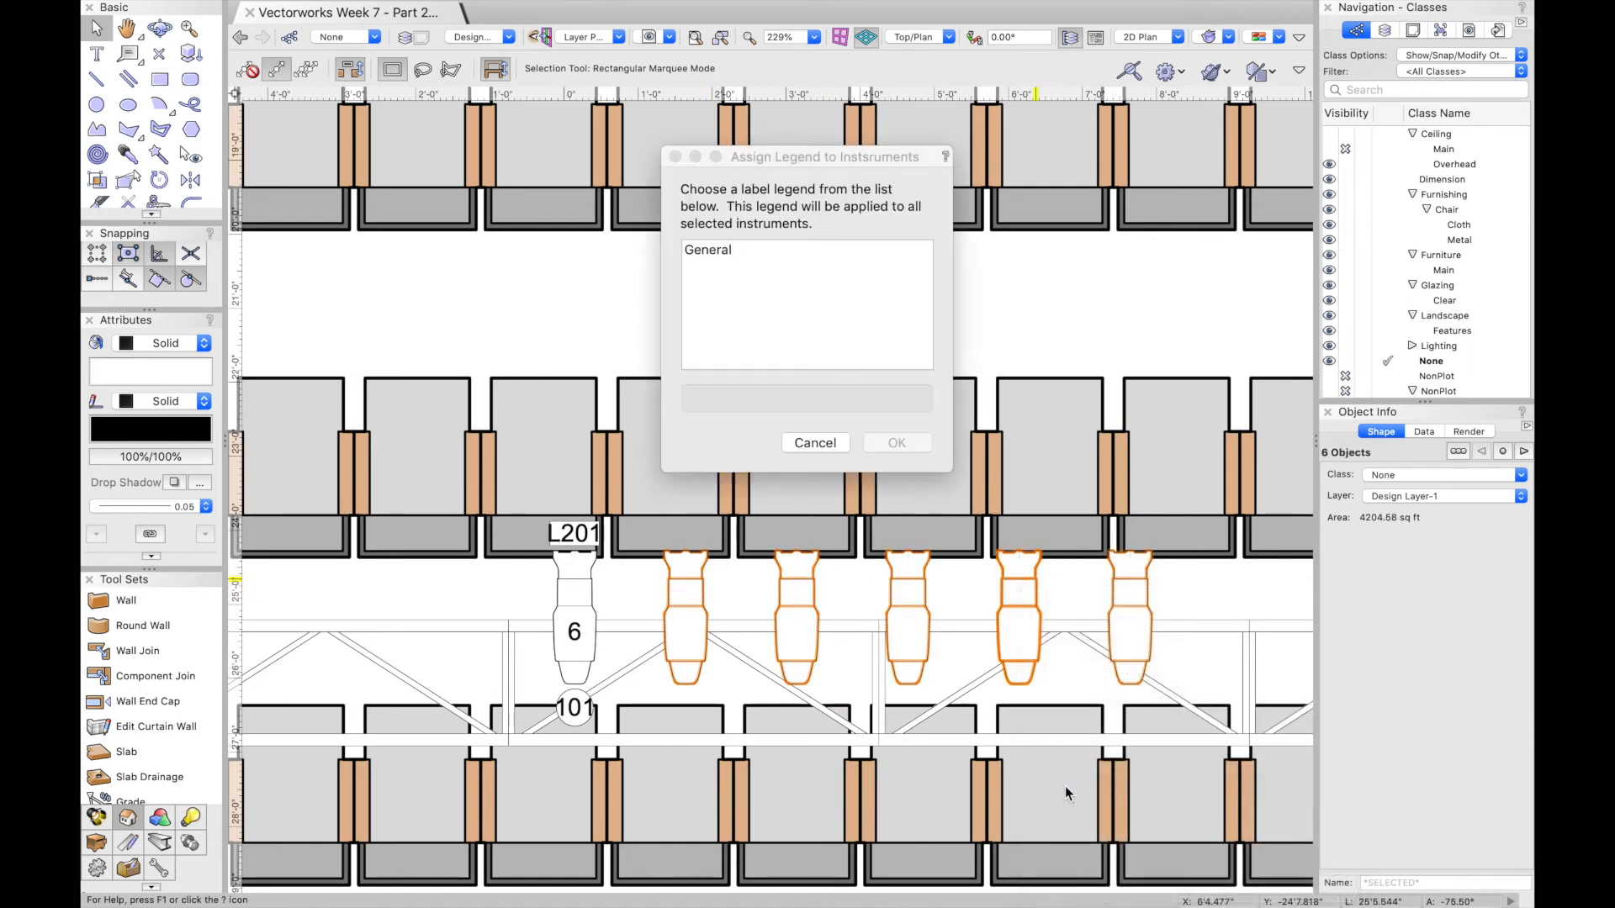
click(741, 250)
click(895, 443)
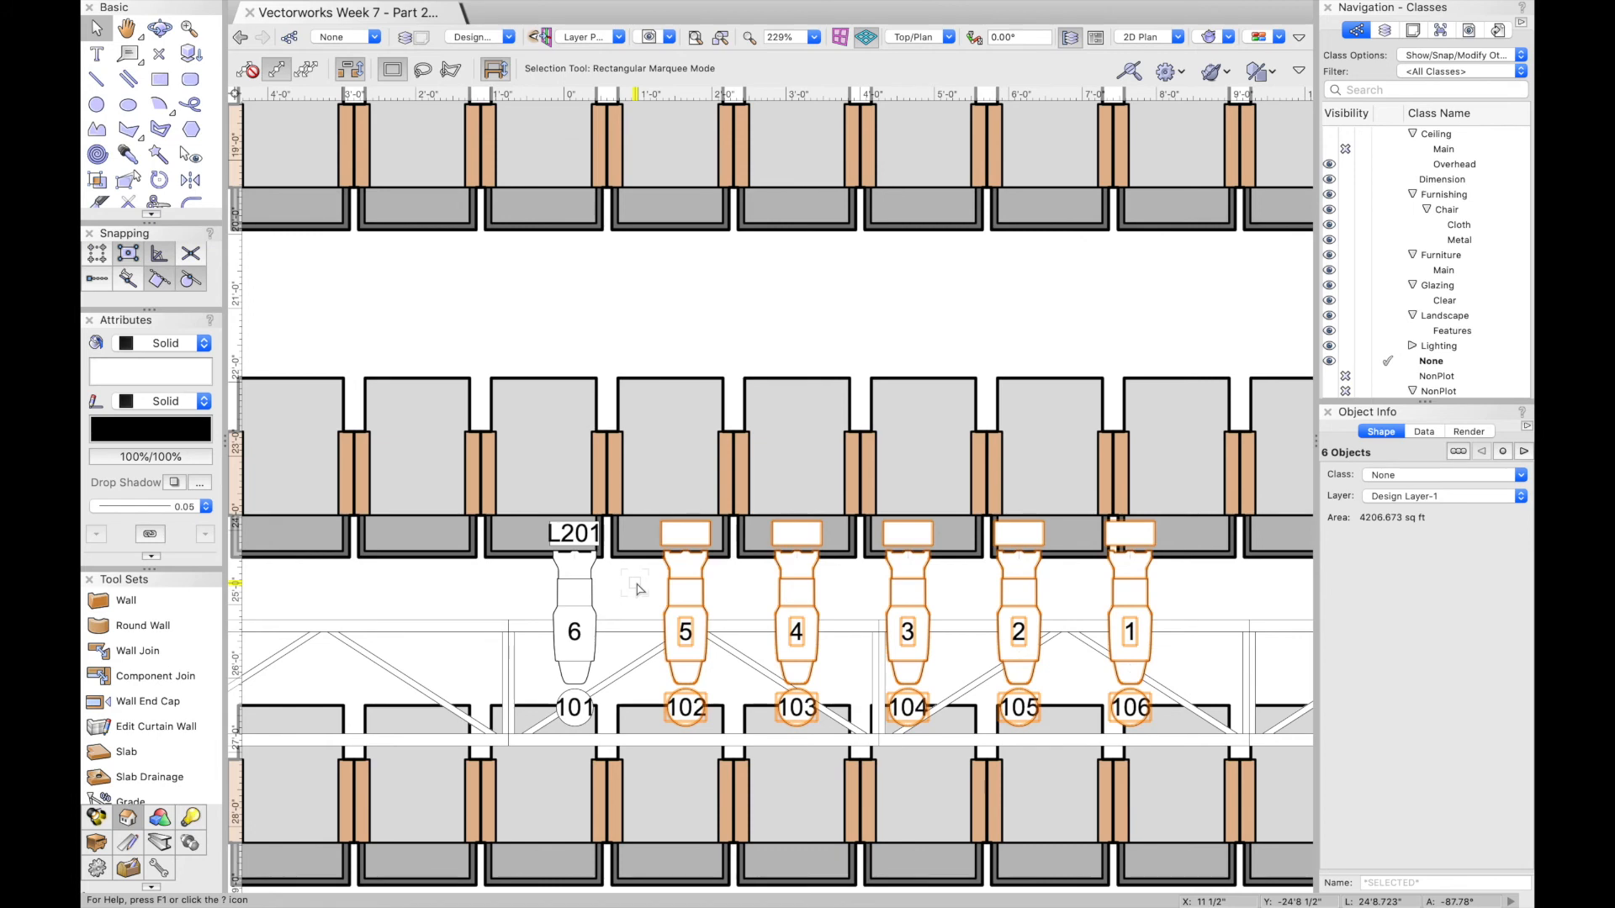
Review the labelled fixtures, seating, truss and stage across the whole plan and clear the selection
click(636, 583)
scroll(579, 509, down, 8)
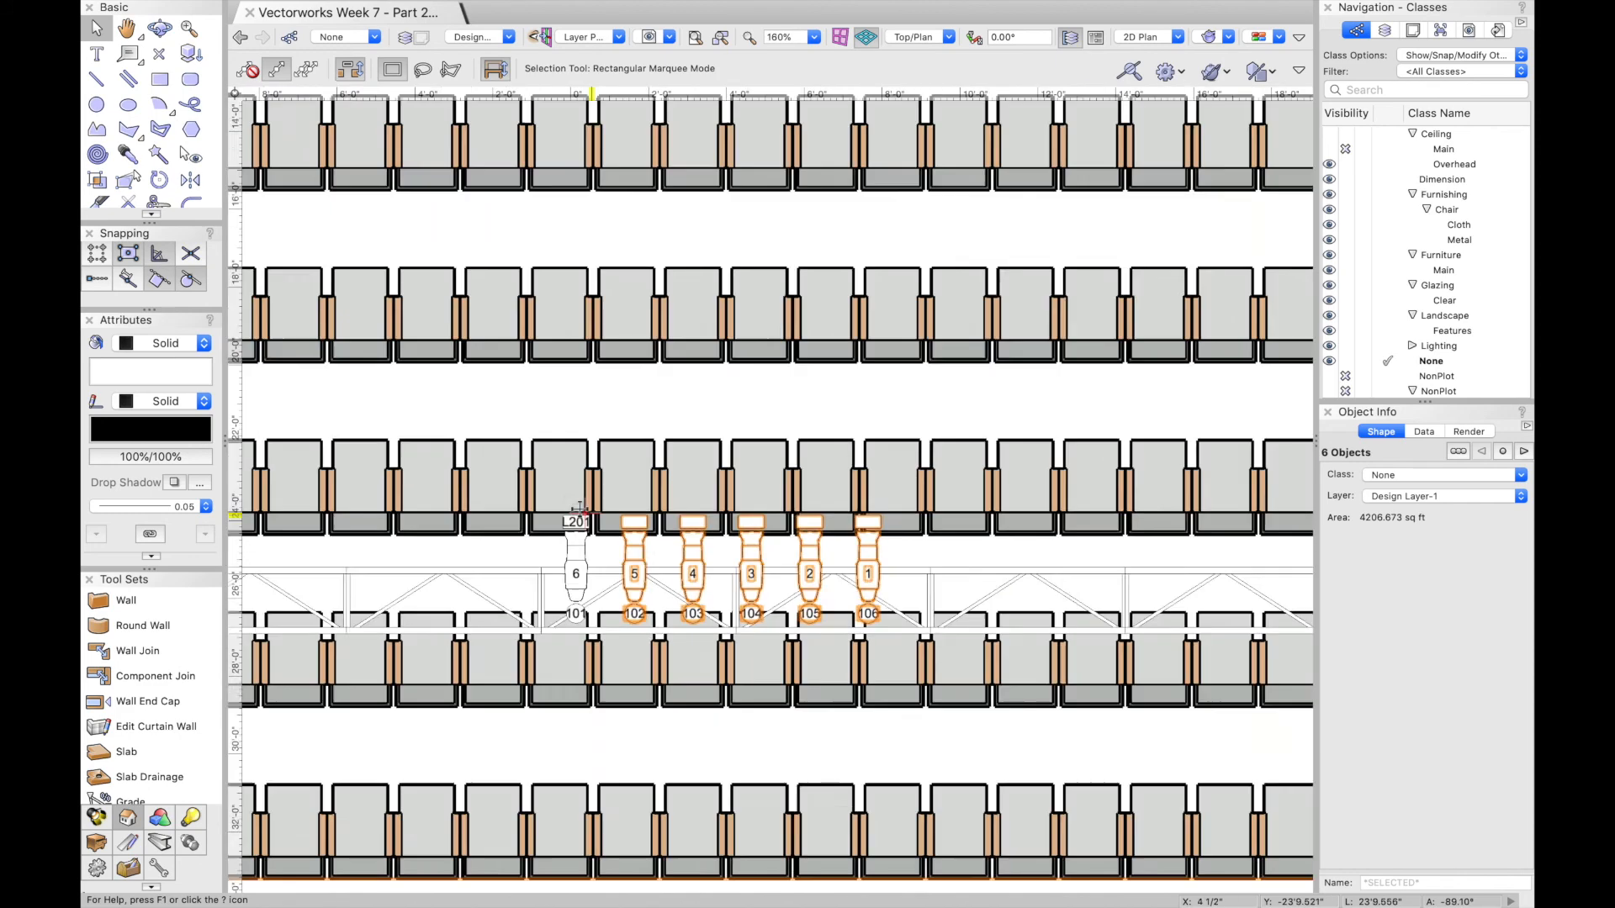
scroll(579, 509, down, 4)
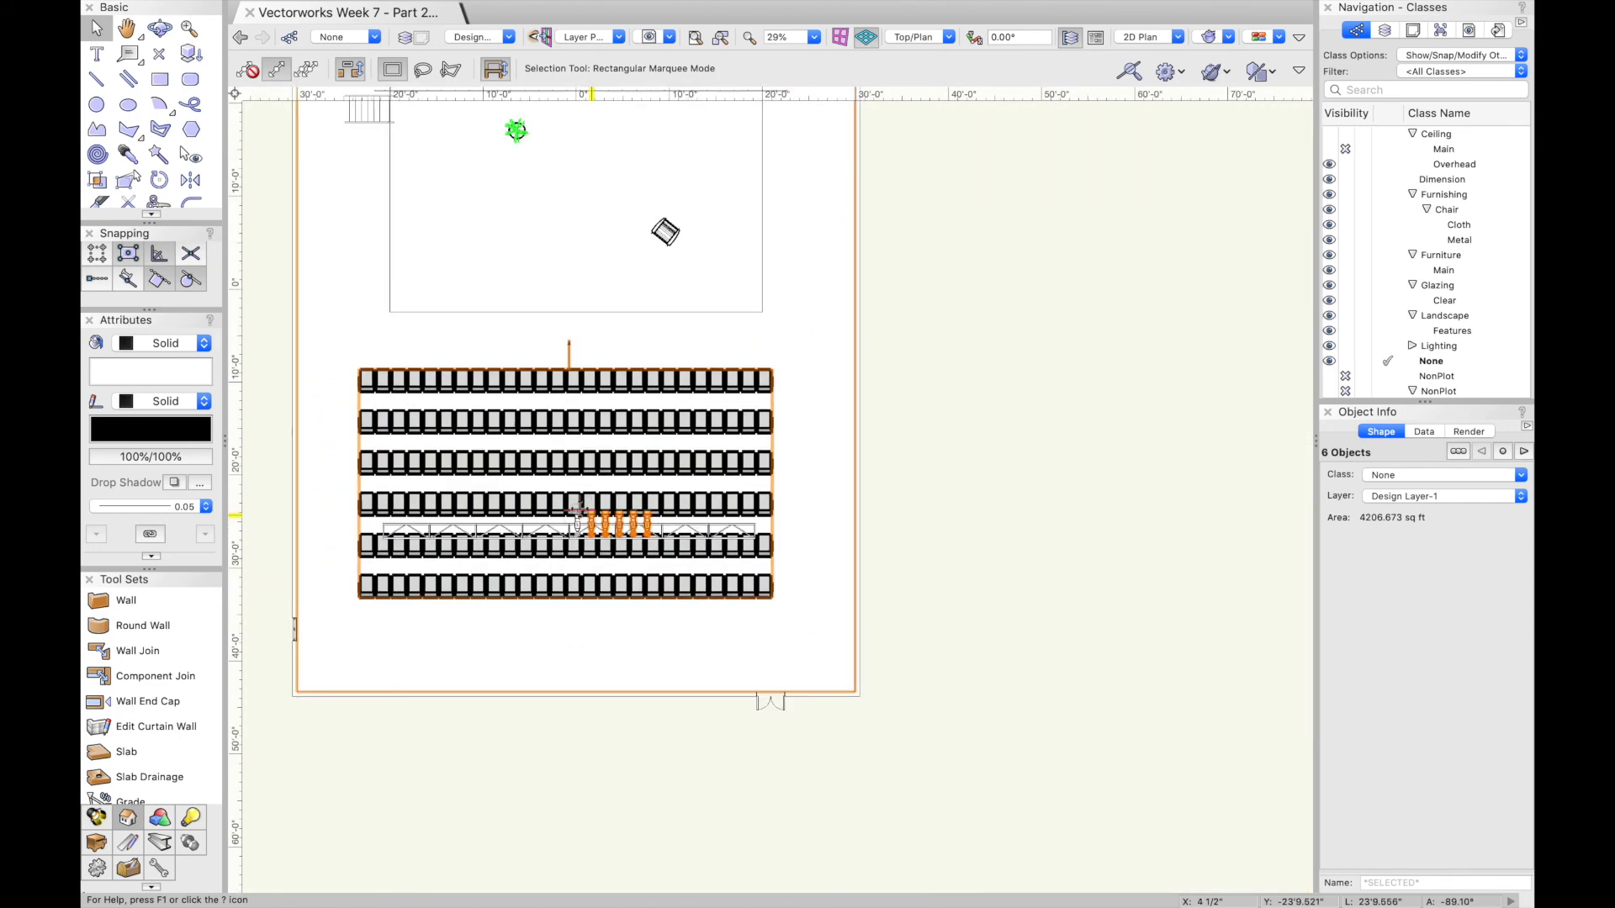
scroll(547, 163, up, 3)
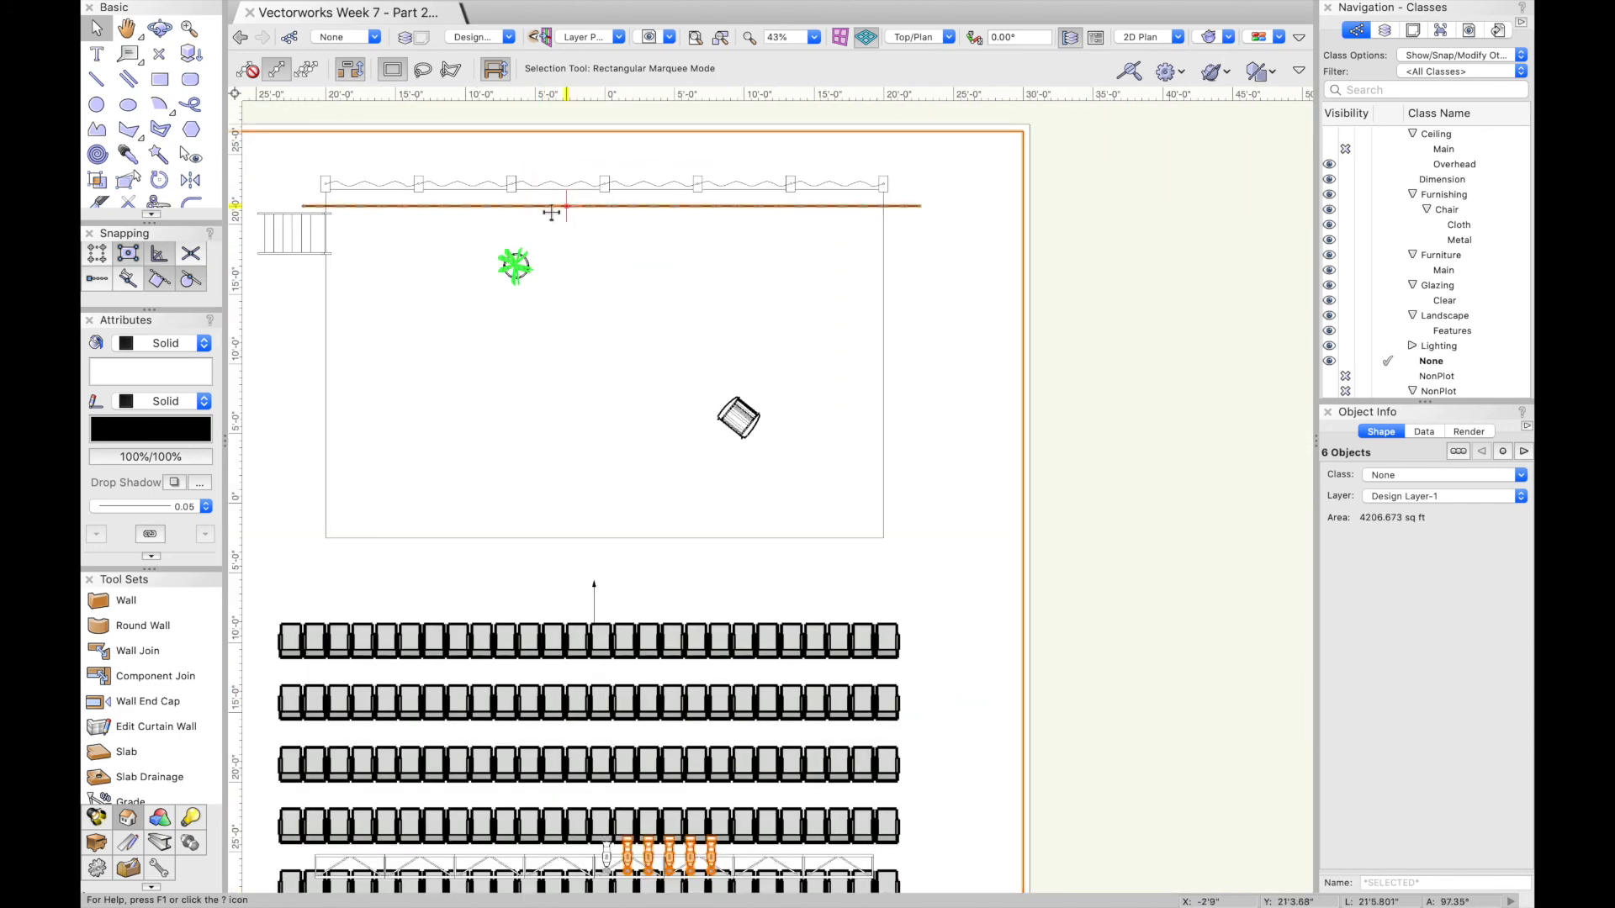
scroll(538, 399, down, 1)
scroll(603, 372, up, 6)
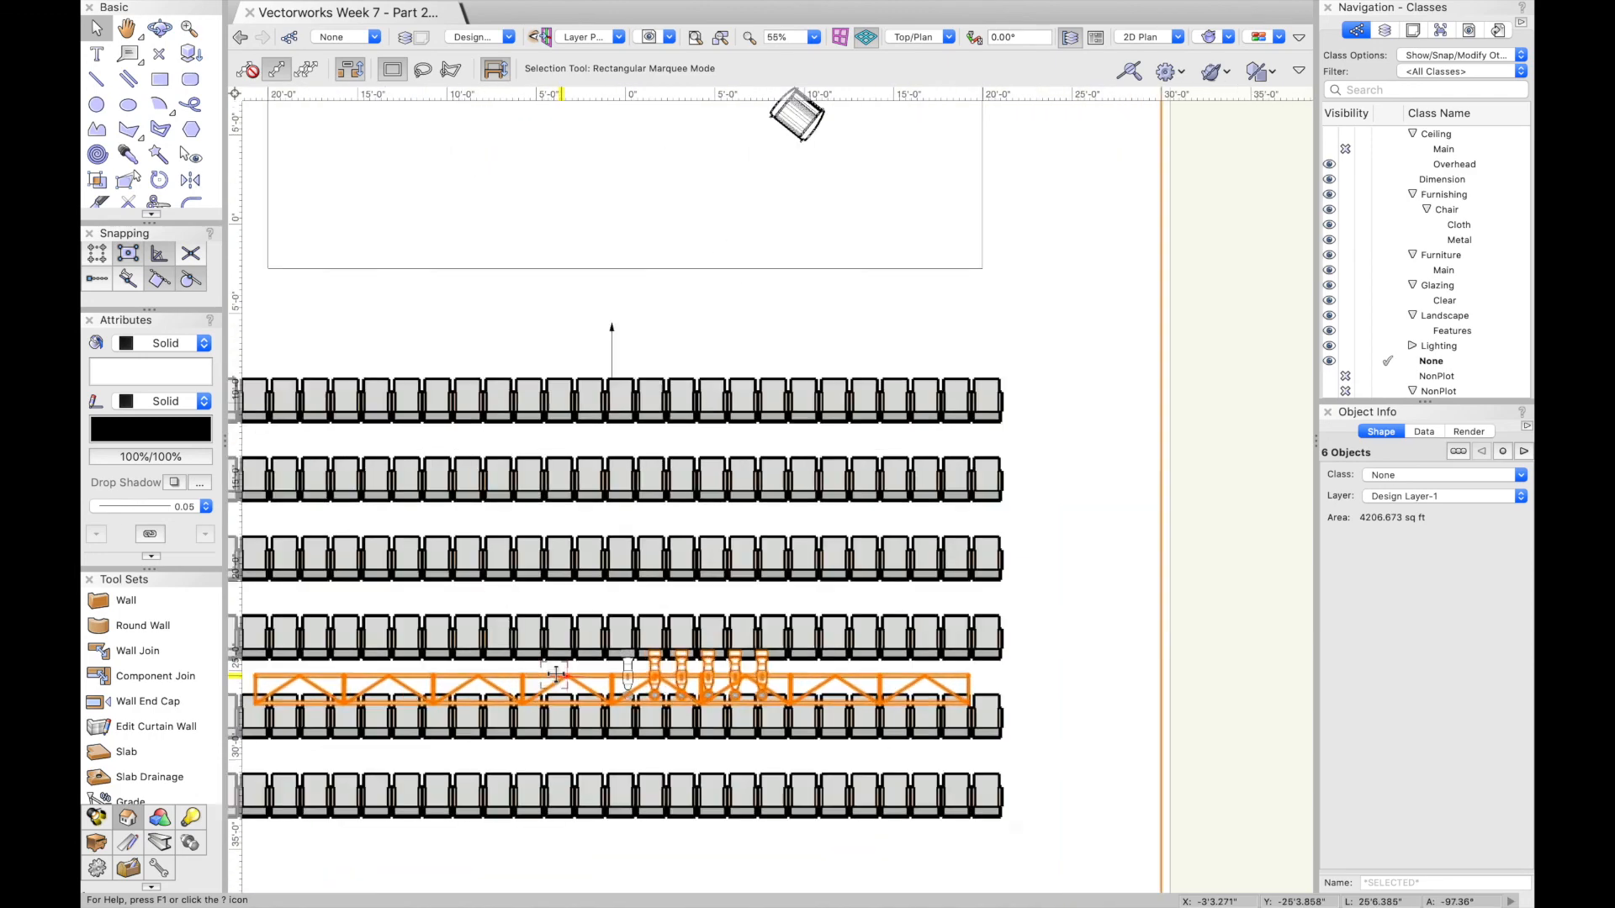
scroll(662, 535, down, 4)
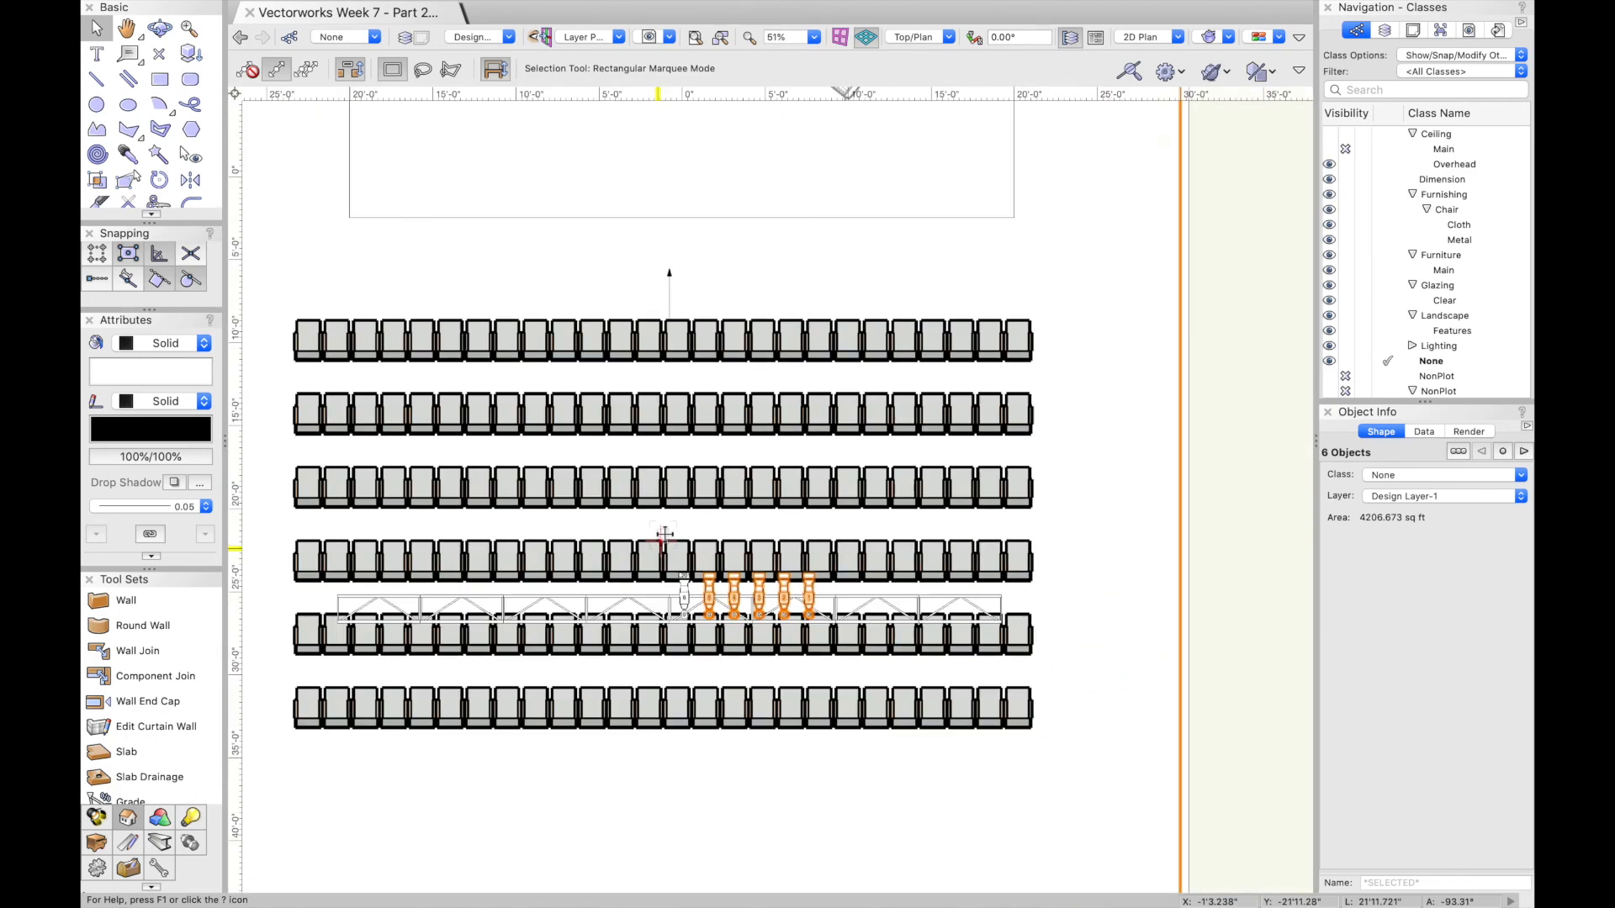
click(1222, 574)
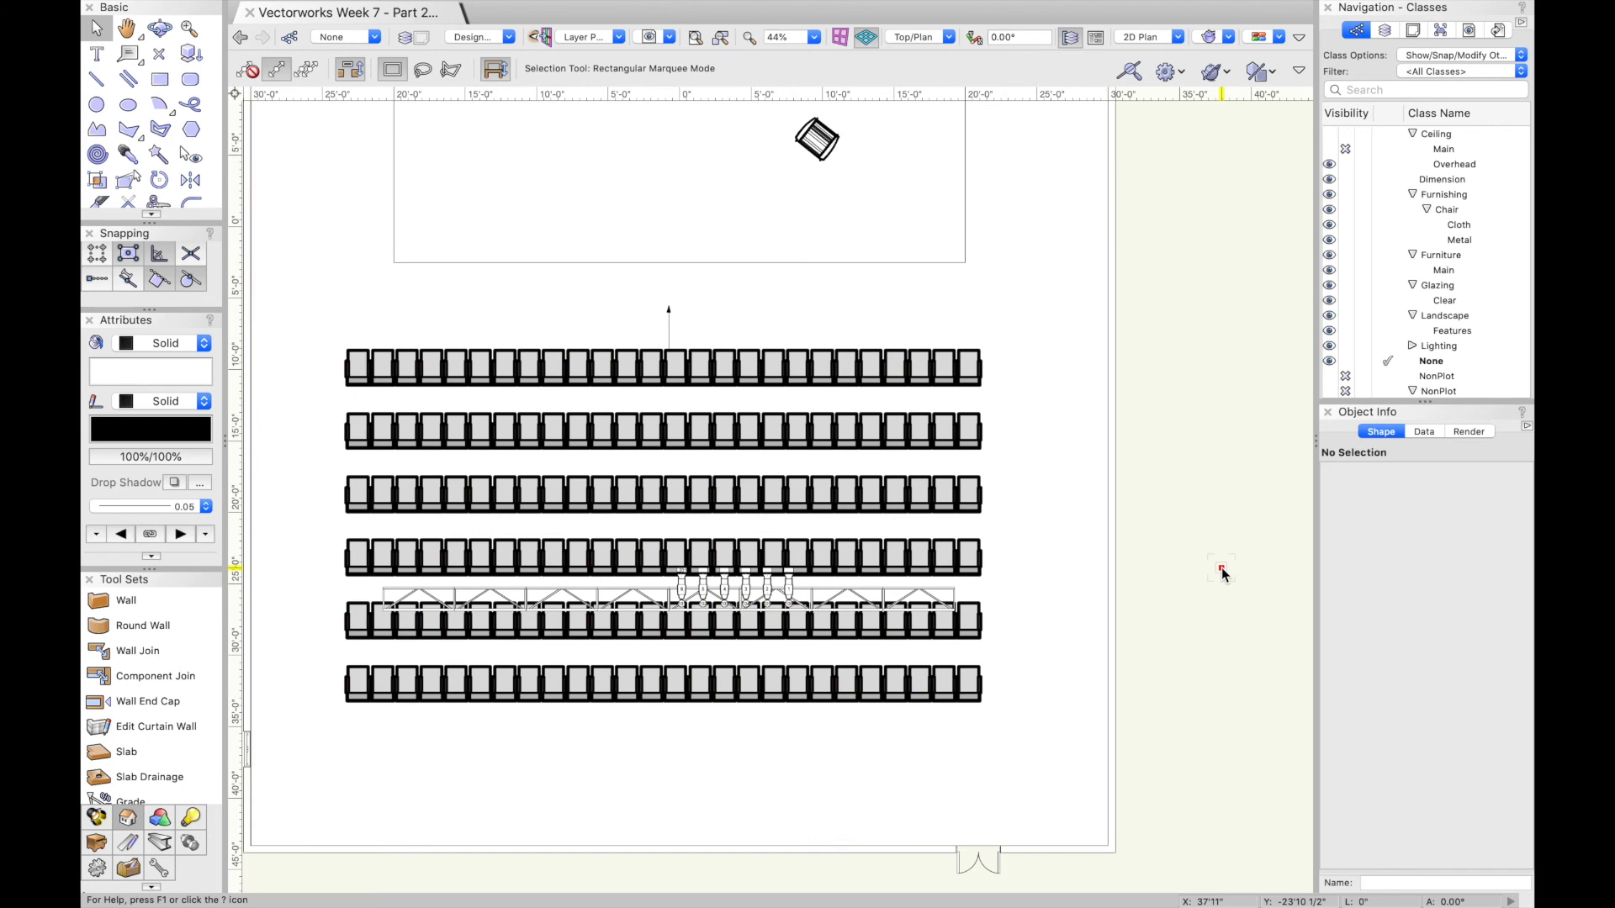